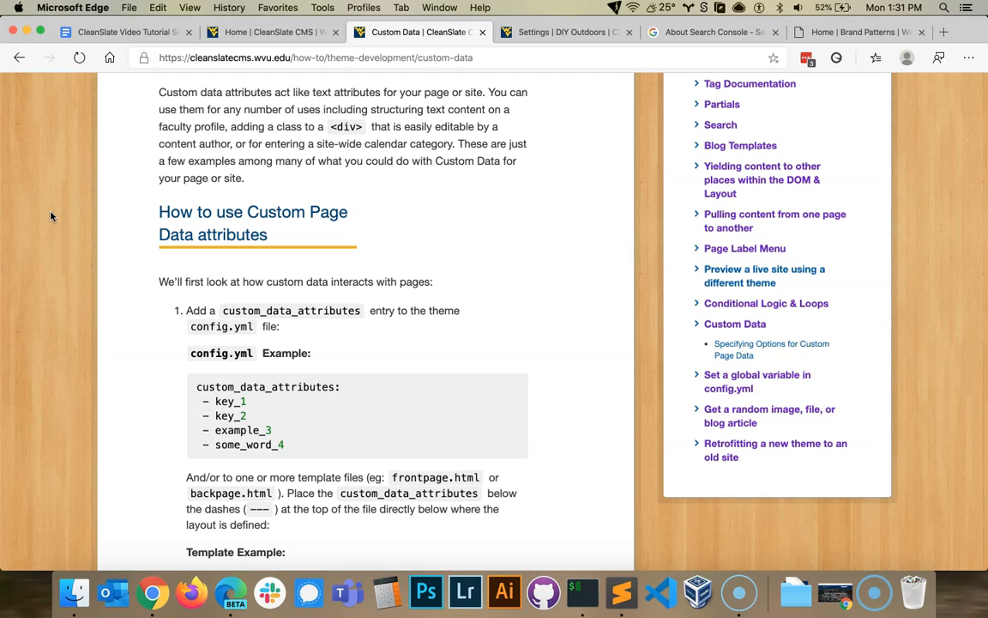
Read the Custom Site Data attributes documentation, highlighting the config.yml file name, the custom_site_attributes key and its sample list items.
scroll(49, 216, "down", 10)
scroll(51, 216, "down", 8)
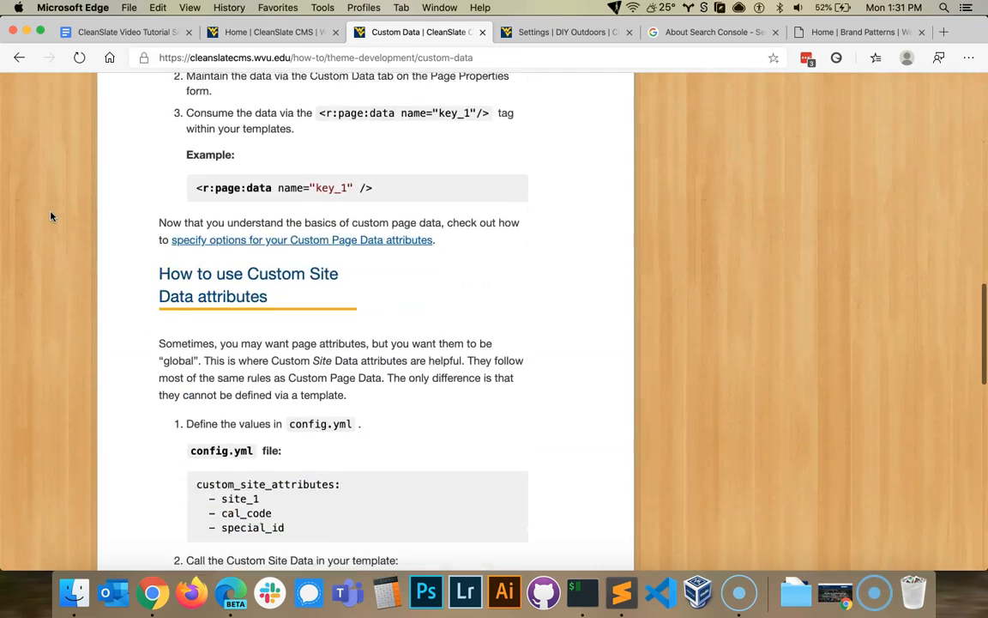
left_click_drag(161, 101, 289, 136)
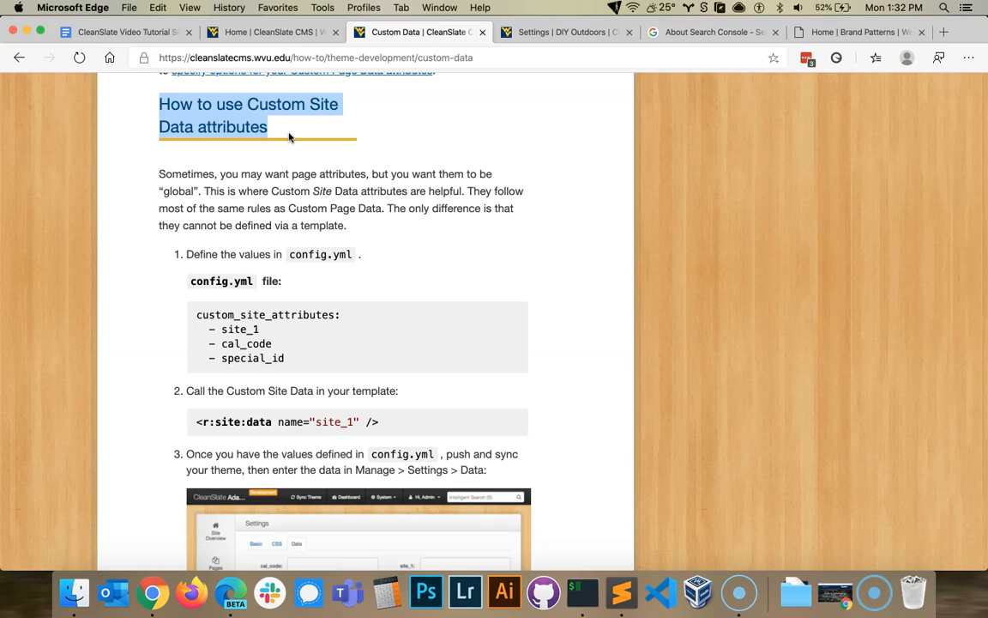
left_click(582, 233)
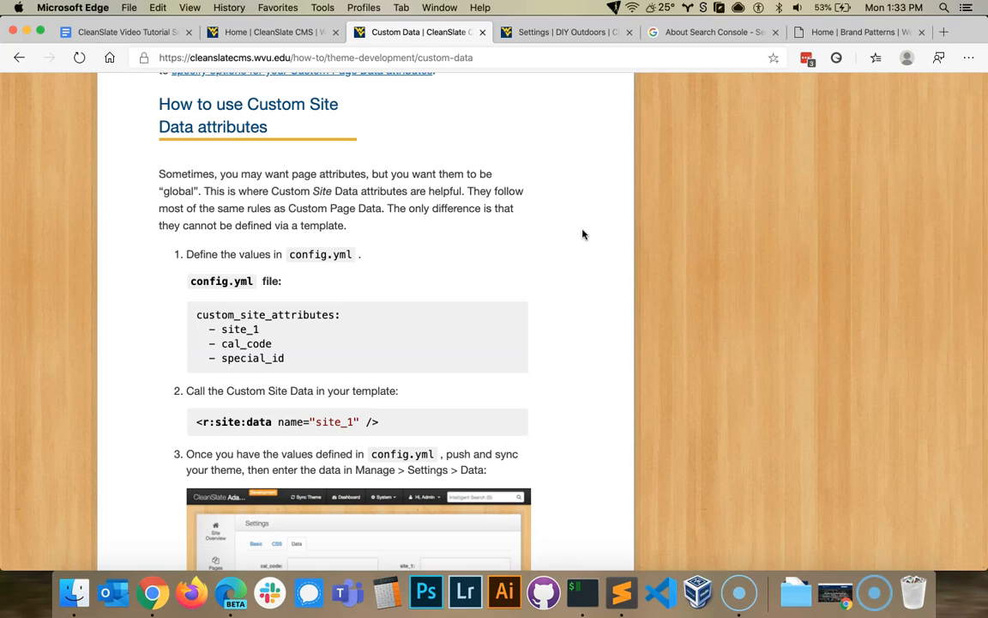
left_click(192, 282)
left_click_drag(192, 282, 247, 280)
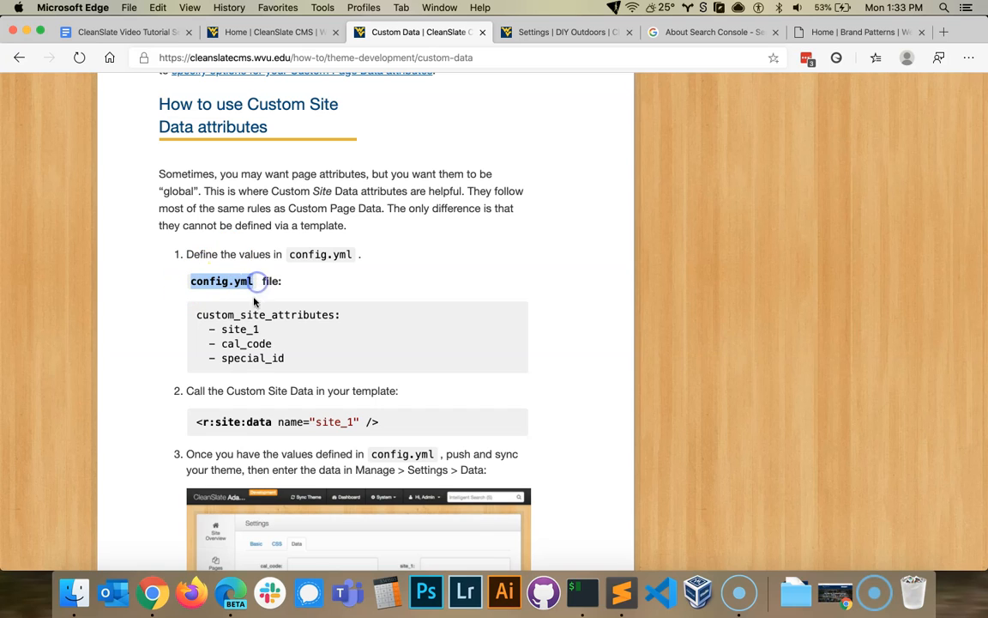
left_click(195, 316)
left_click_drag(196, 316, 354, 314)
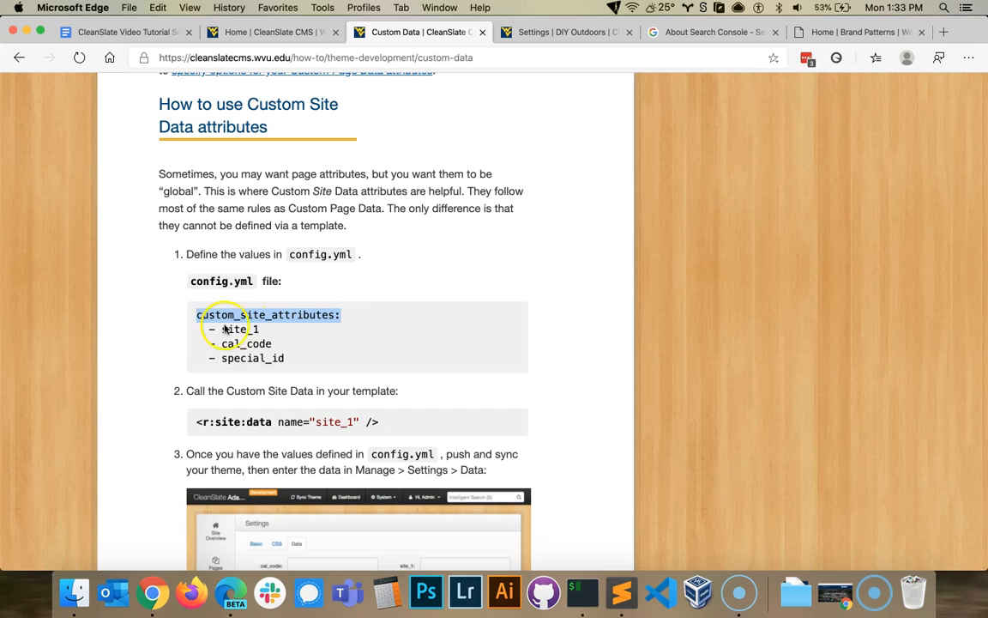
left_click_drag(209, 331, 297, 364)
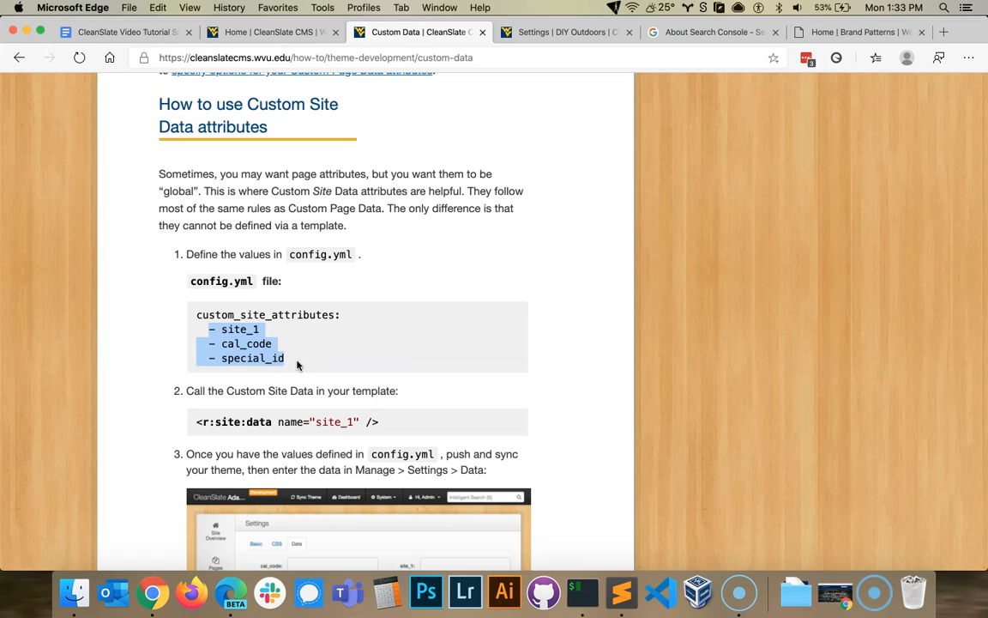
Switch to Sublime Text and examine the custom_site_attributes key with its google_site_verification and nav_depth entries in config.yml.
key("super+Tab")
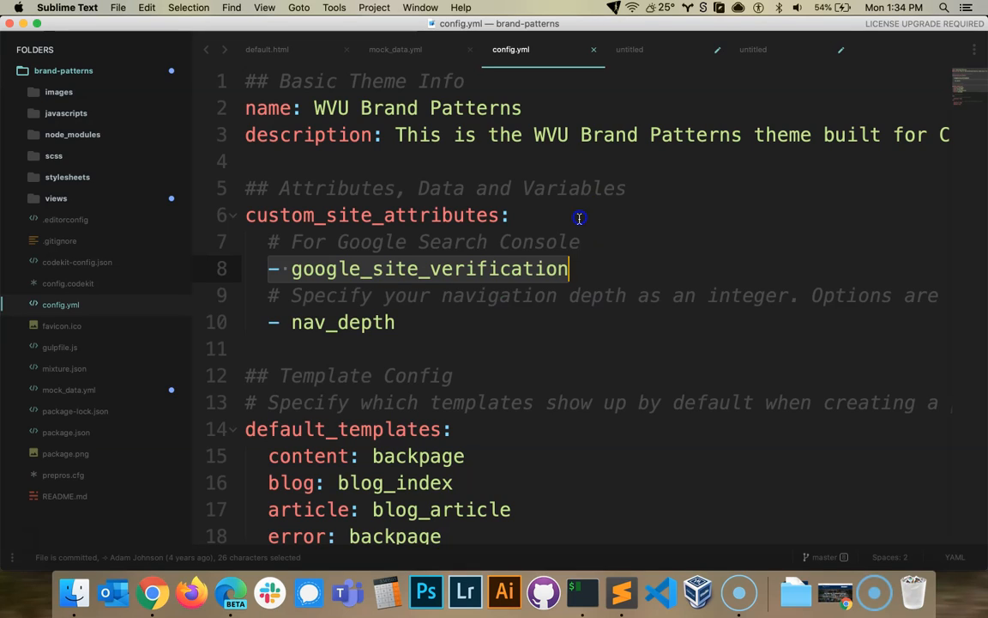
left_click(580, 218)
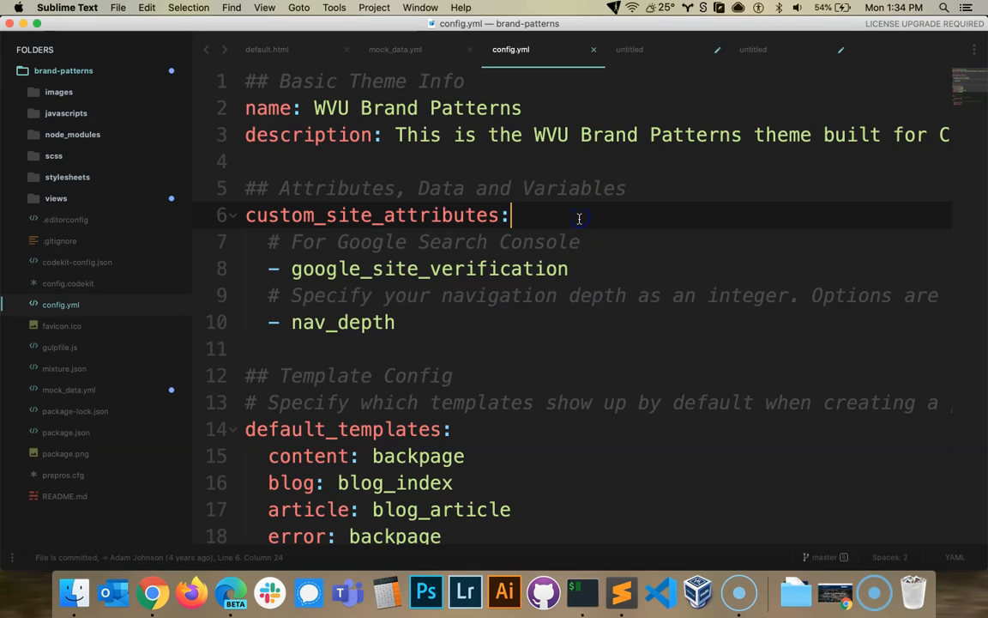
left_click_drag(587, 216, 243, 225)
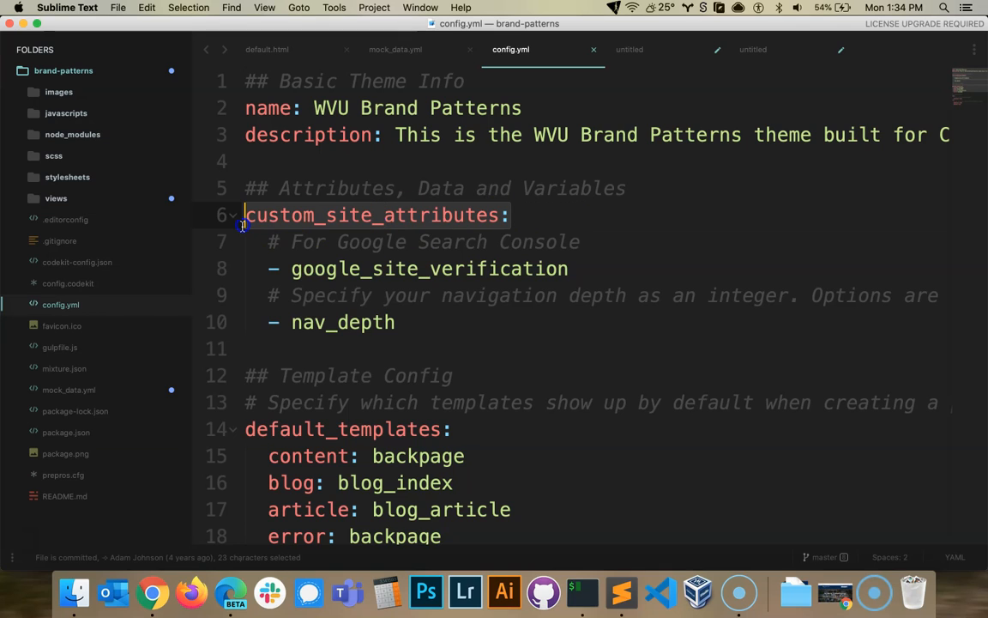
left_click(269, 269)
left_click_drag(266, 272, 597, 268)
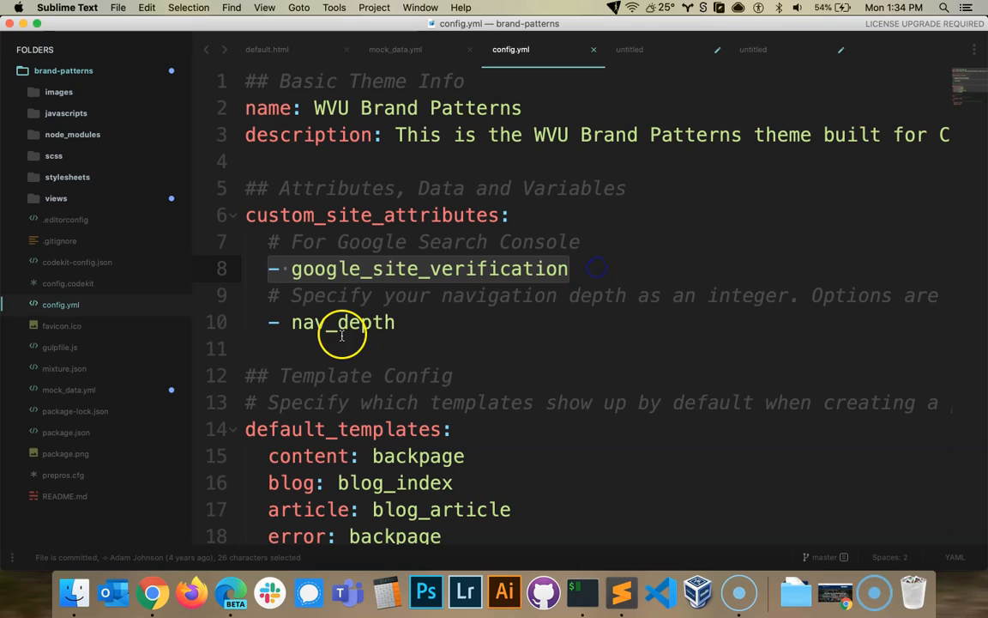
left_click_drag(422, 322, 269, 328)
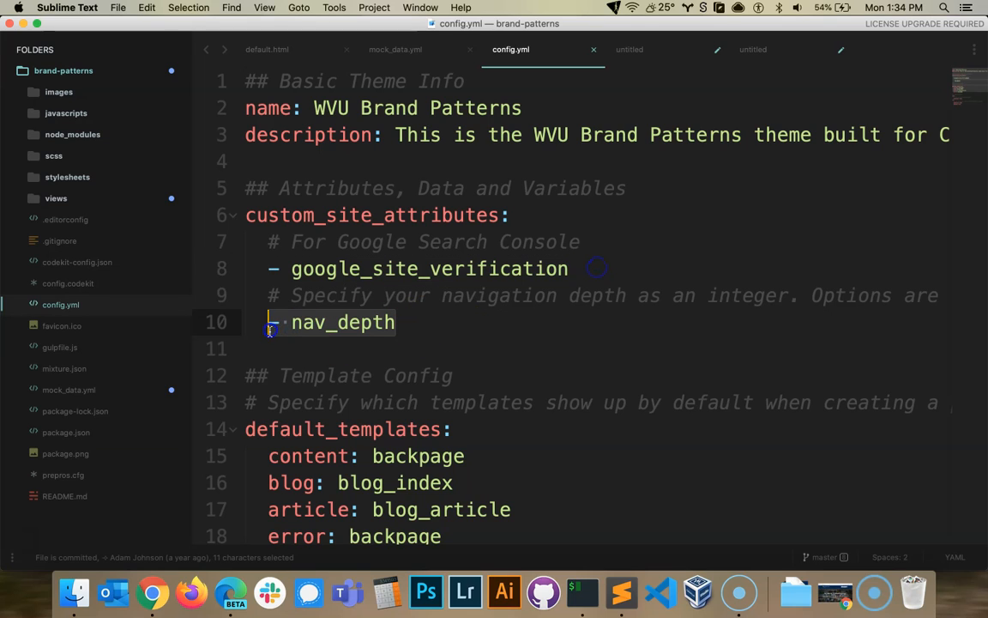
left_click(270, 331)
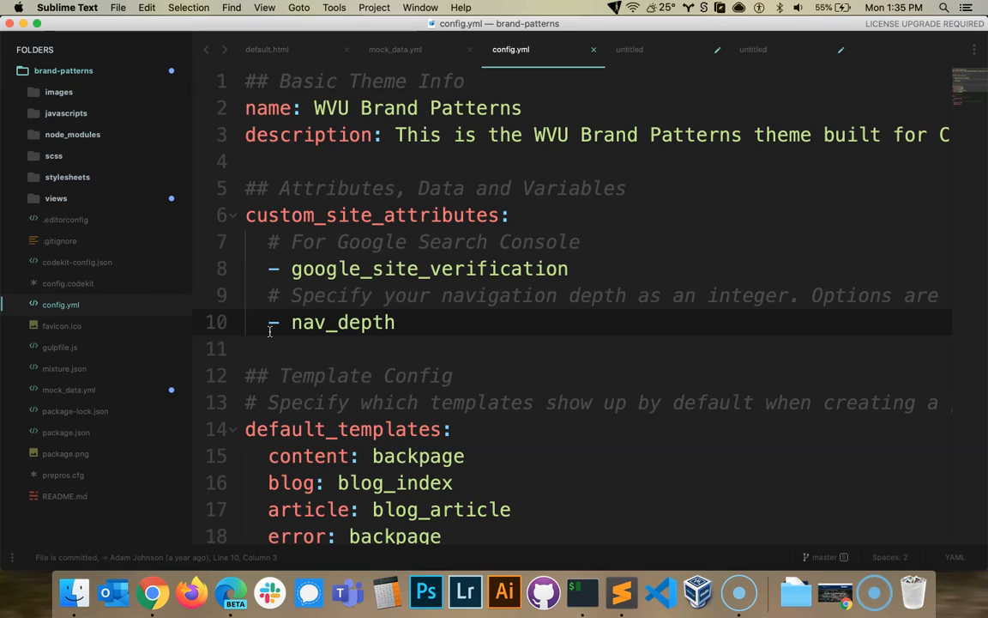
Highlight the two-space indentation in front of the nav_depth entry in config.yml.
key("shift+super+Left")
key("shift+super+Left")
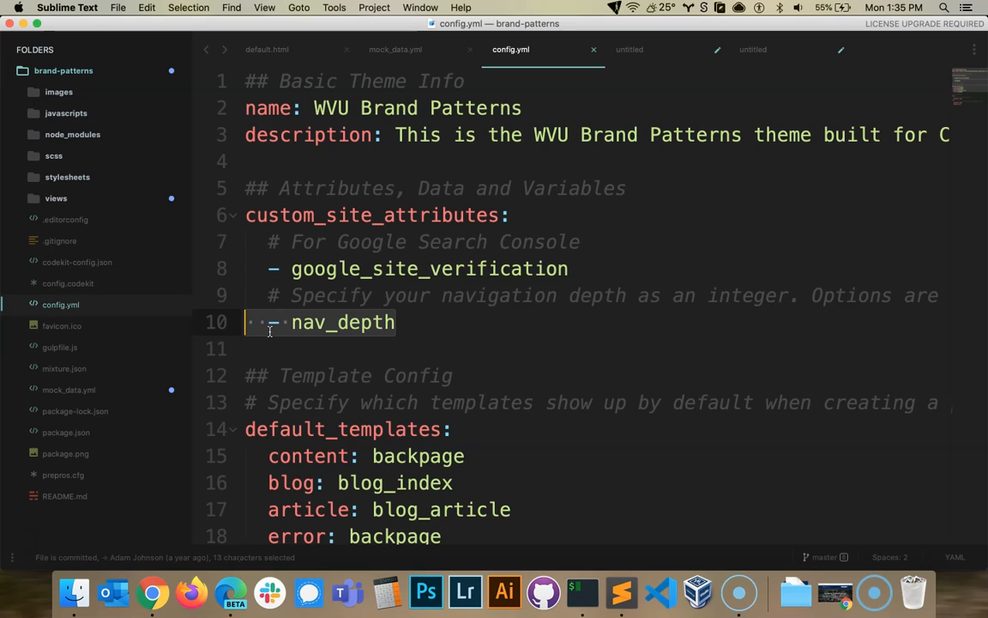
key("Left")
key("shift+Right")
key("shift+Right")
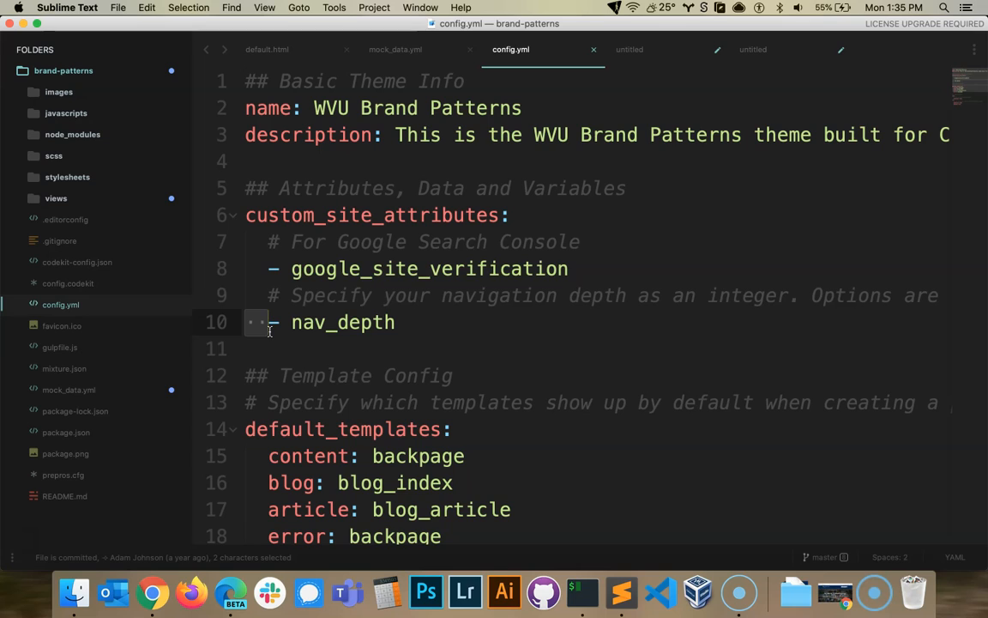
Examine the google_site_verification entry's syntax, highlighting its leading dash and its underscore-separated attribute name.
key("Up")
key("Up")
key("Up")
key("Up")
key("Down")
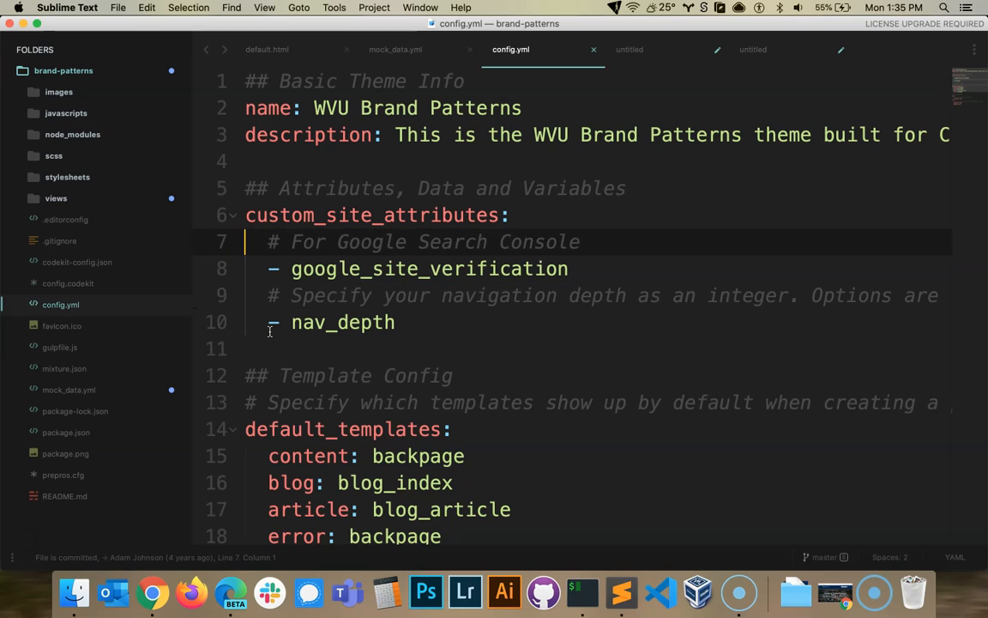
key("Down")
key("Right")
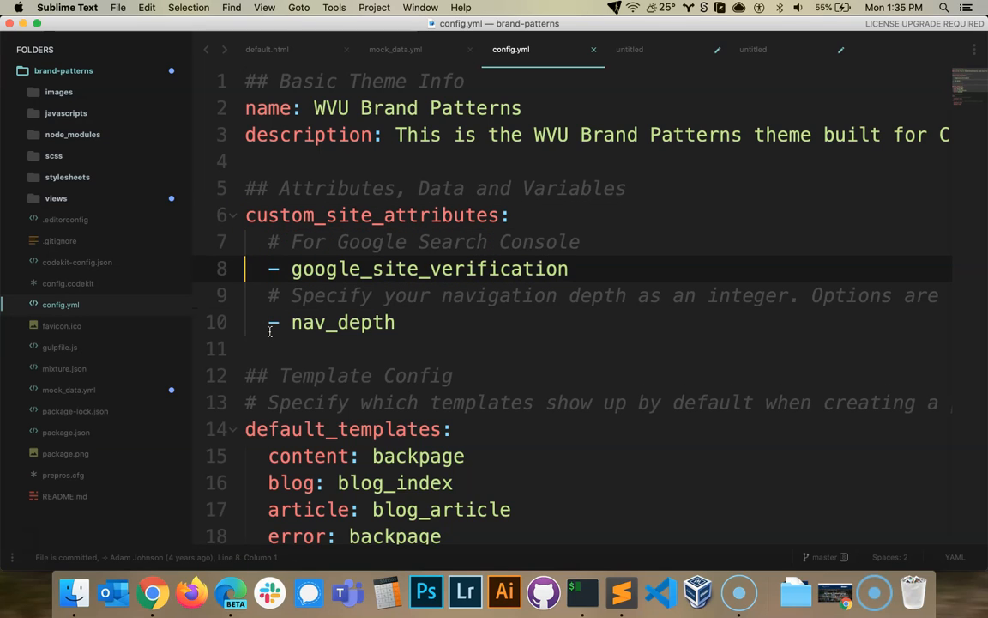
key("Right")
key("Right")
key("shift+Right")
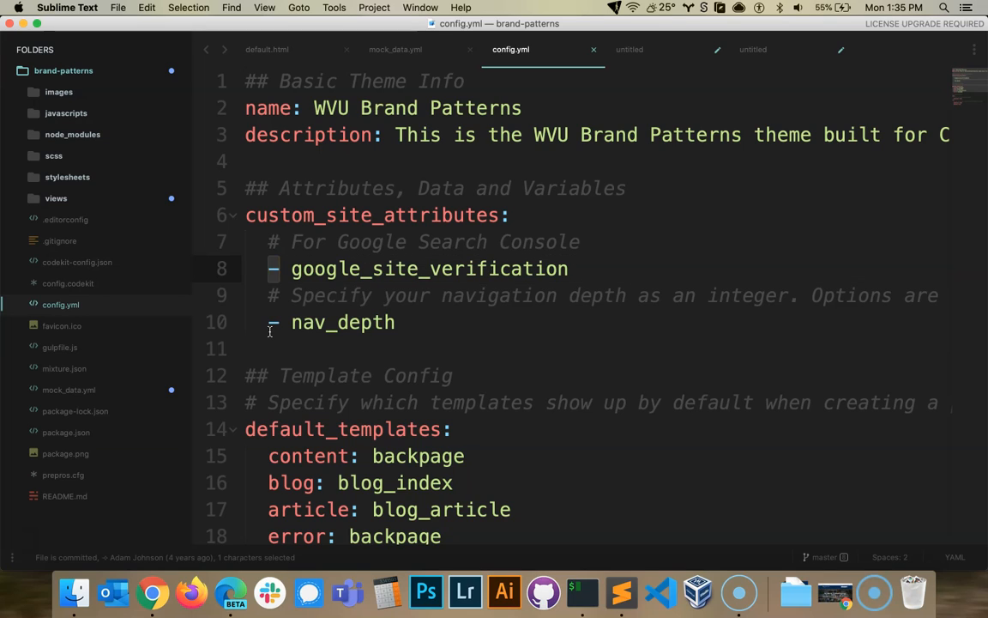
key("Right")
key("Right")
key("shift+alt+Right")
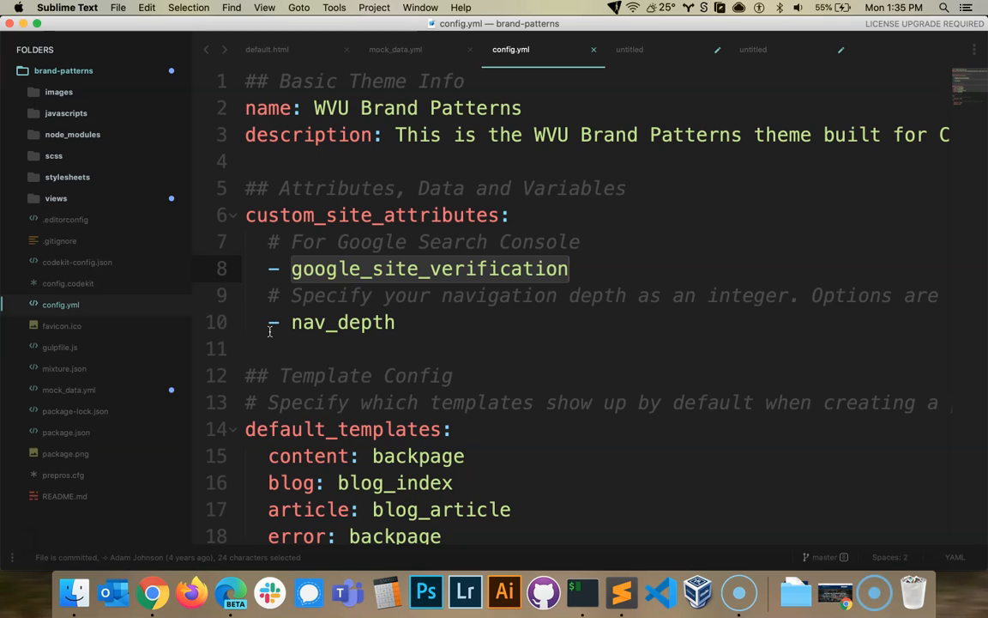
Add a sample list item "- camelCase" on a new line below nav_depth in custom_site_attributes.
key("Left")
key("Down")
key("Down")
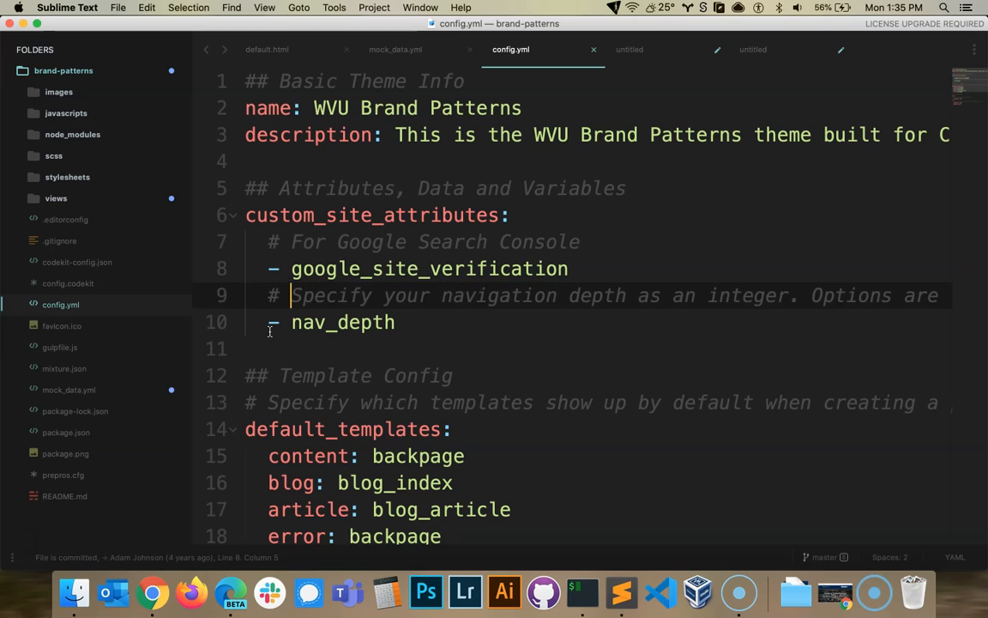
key("super+Return")
type("- camelCase")
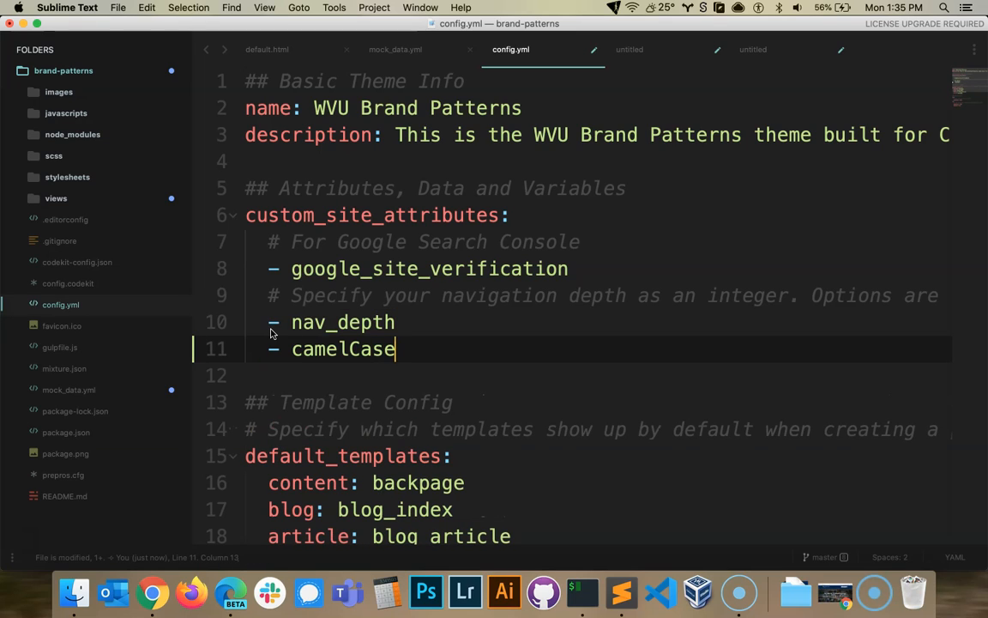
Delete the sample camelCase line below nav_depth and save config.yml.
key("super+shift+Left")
key("BackSpace")
key("BackSpace")
key("BackSpace")
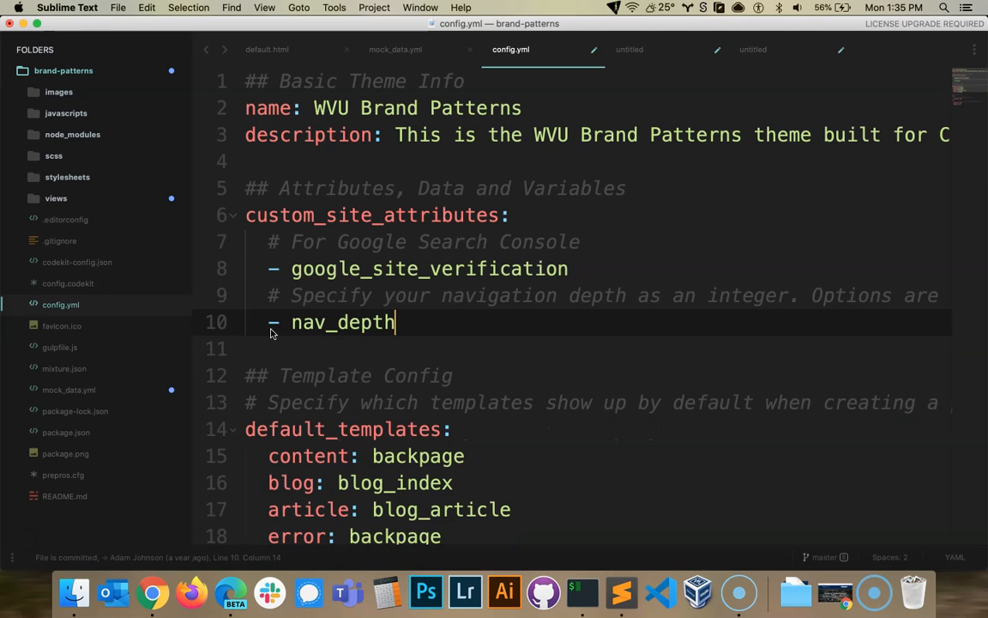
key("super+s")
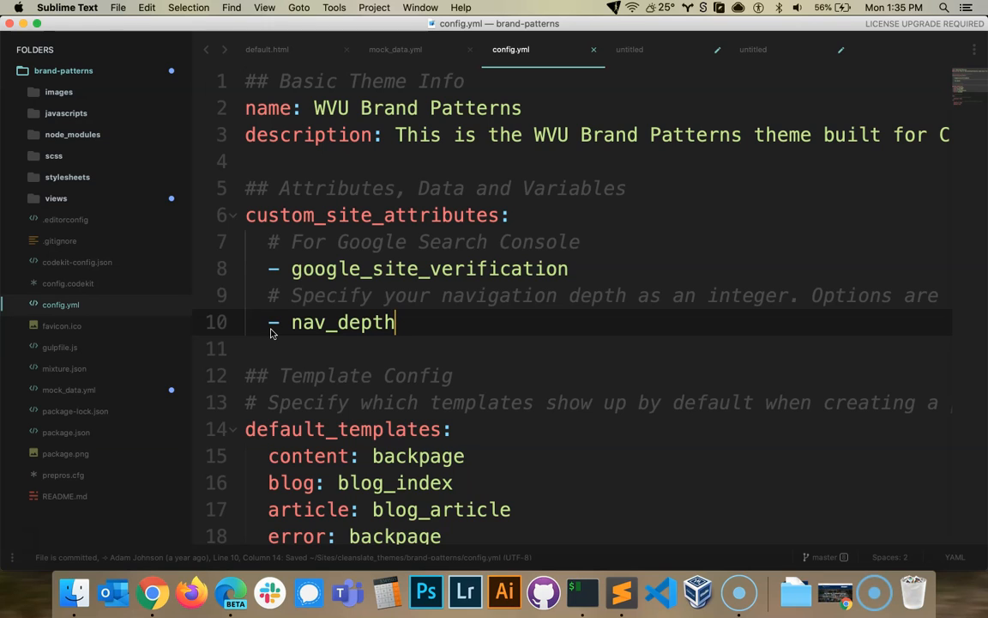
Switch to Microsoft Edge and view the google_site_verification and nav_depth fields in the DIY Outdoors site's Data settings.
key("super+Tab")
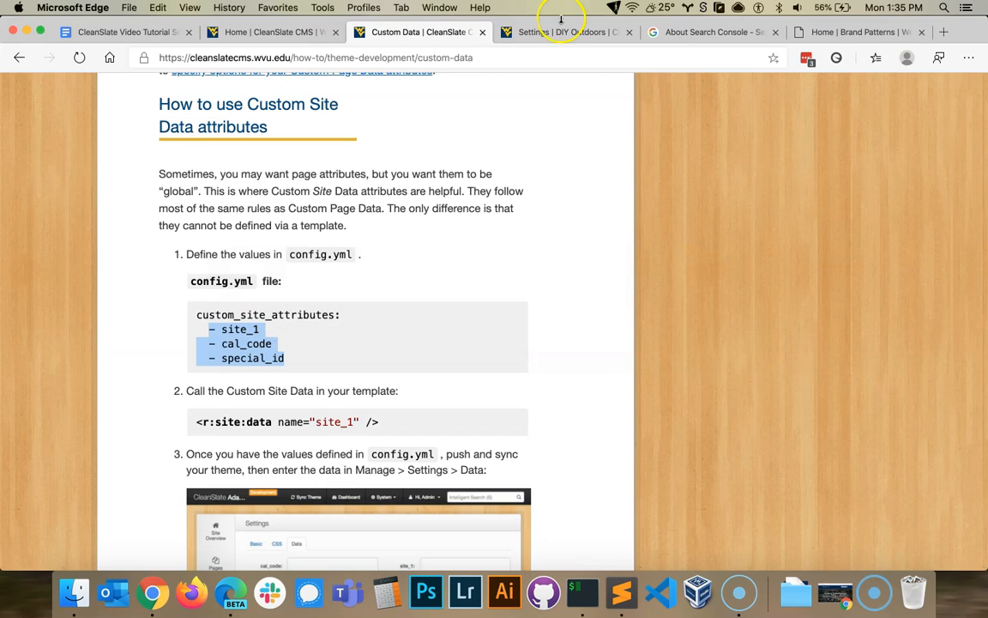
left_click(531, 32)
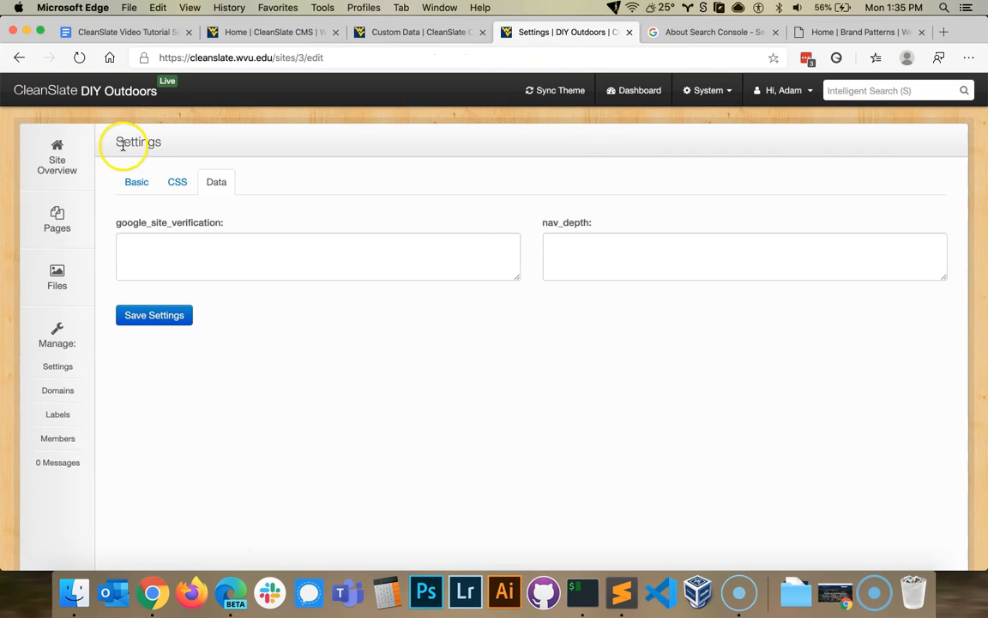
left_click(58, 366)
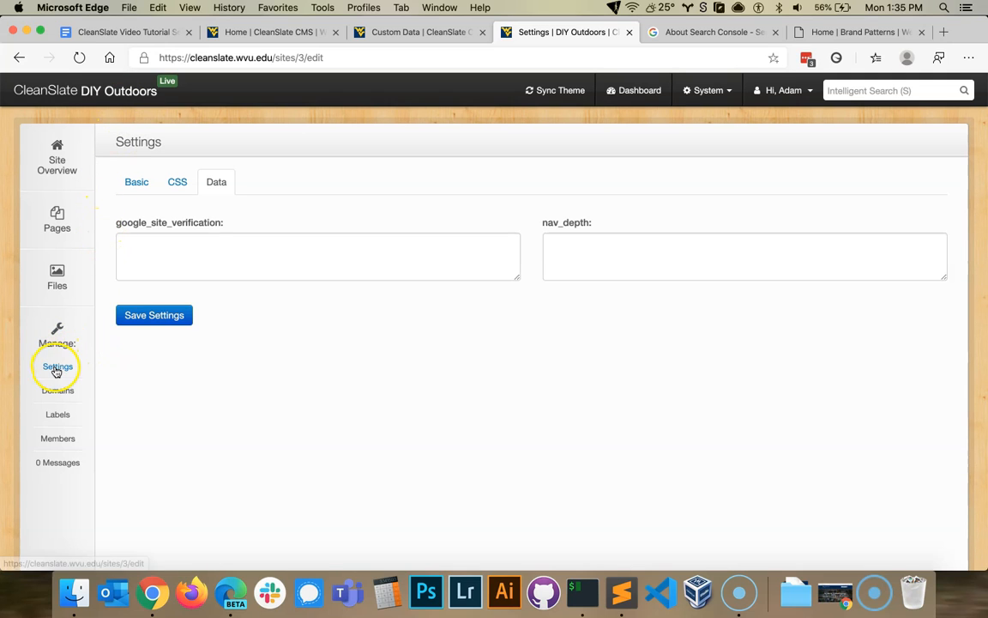
left_click(220, 183)
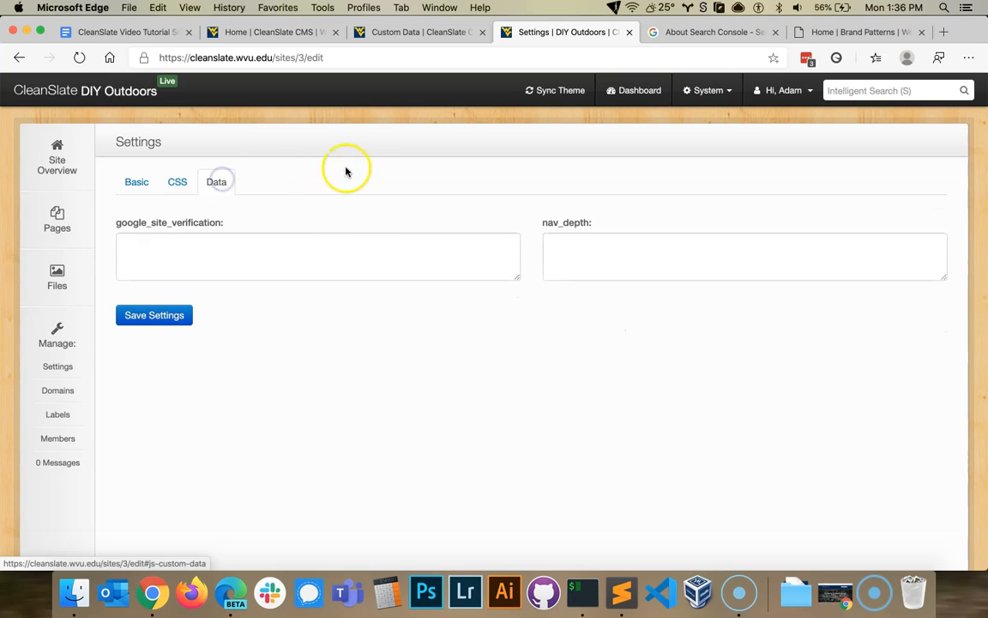
left_click(221, 256)
left_click(595, 246)
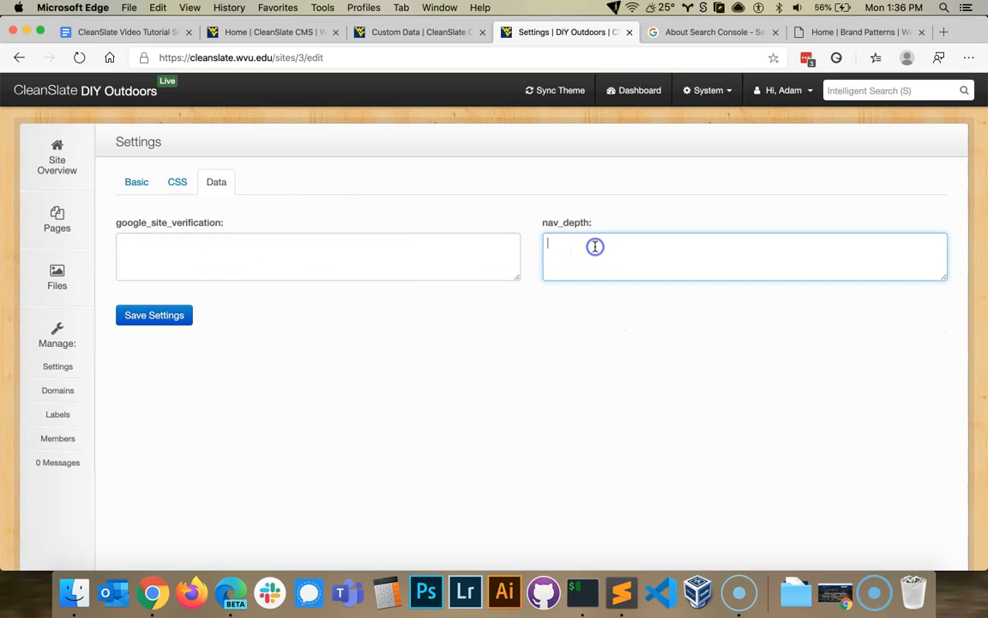
left_click(393, 249)
left_click(623, 252)
left_click(419, 256)
Compare the google_site_verification name in Sublime Text's config.yml with the field labels in the site's Data settings in Edge.
key("super+Tab")
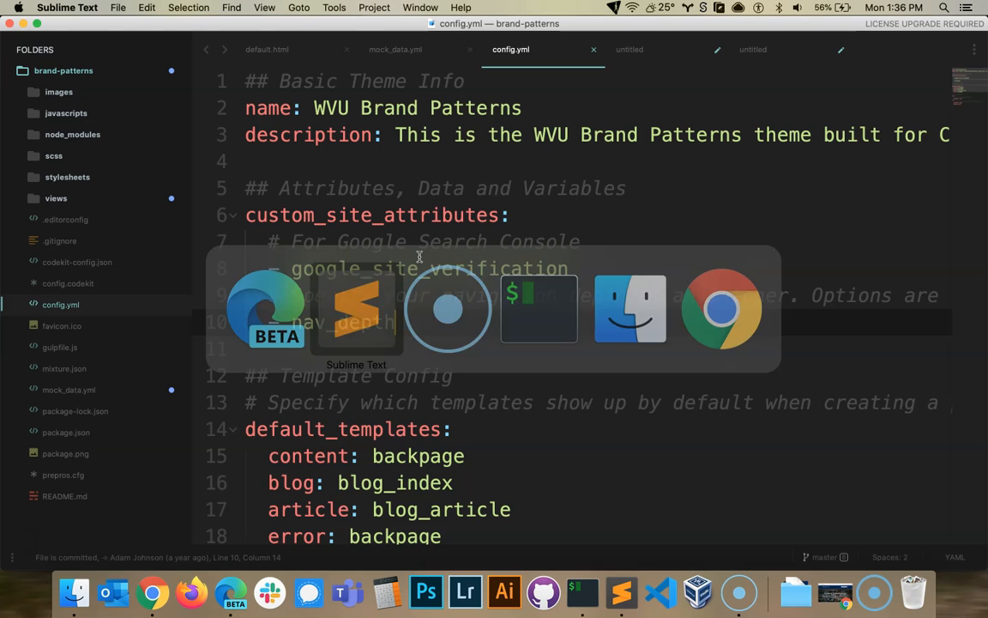
left_click(290, 268)
left_click_drag(290, 268, 593, 272)
key("super+Tab")
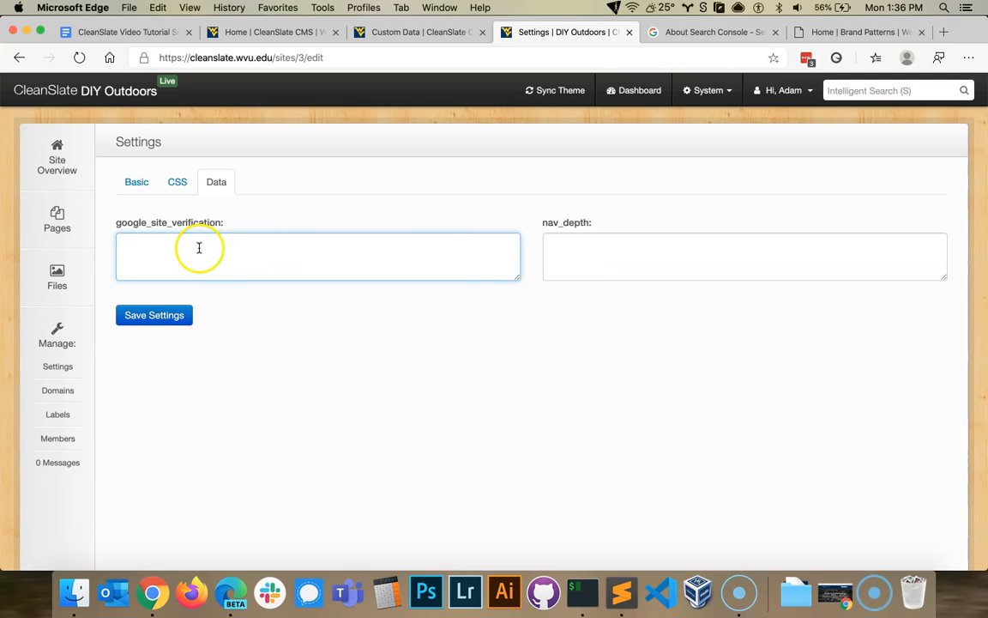
left_click(162, 255)
left_click(127, 224)
left_click(571, 223)
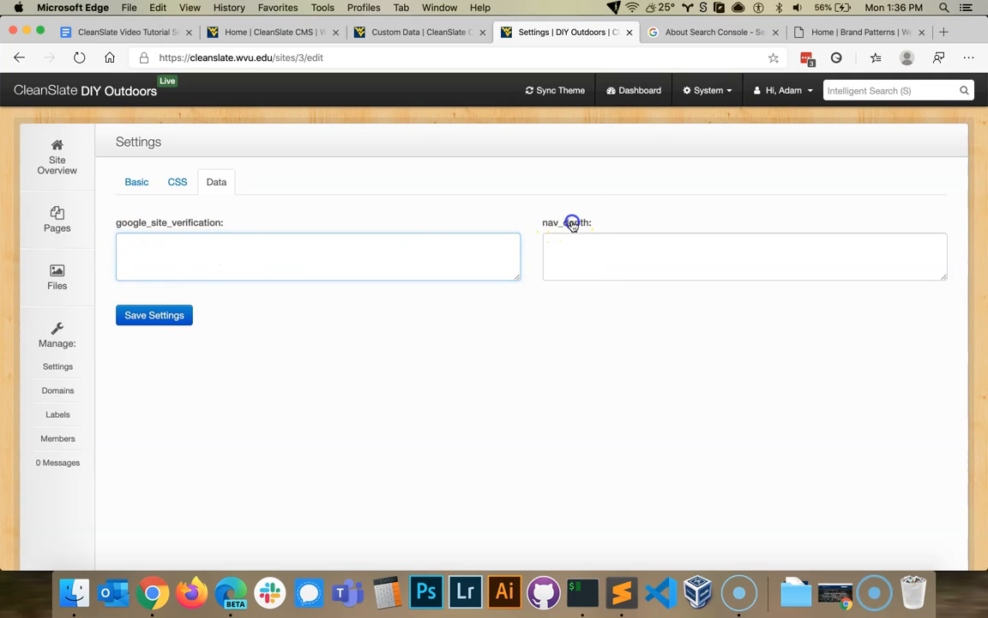
Compare the nav_depth name in Sublime Text's config.yml with the nav_depth field in the site's Data settings in Edge.
key("super+Tab")
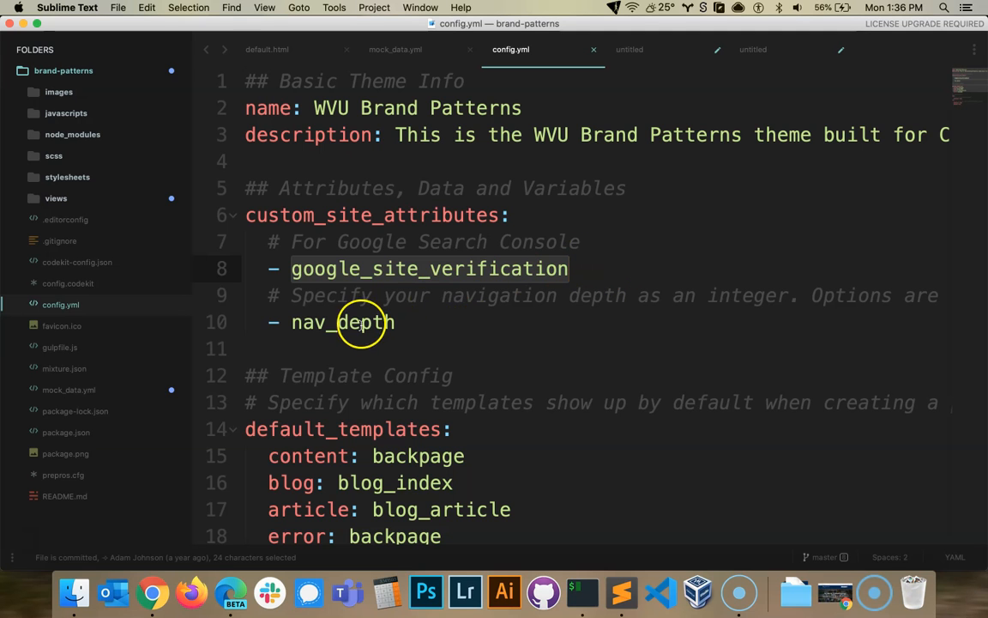
left_click_drag(399, 326, 290, 322)
left_click(406, 320)
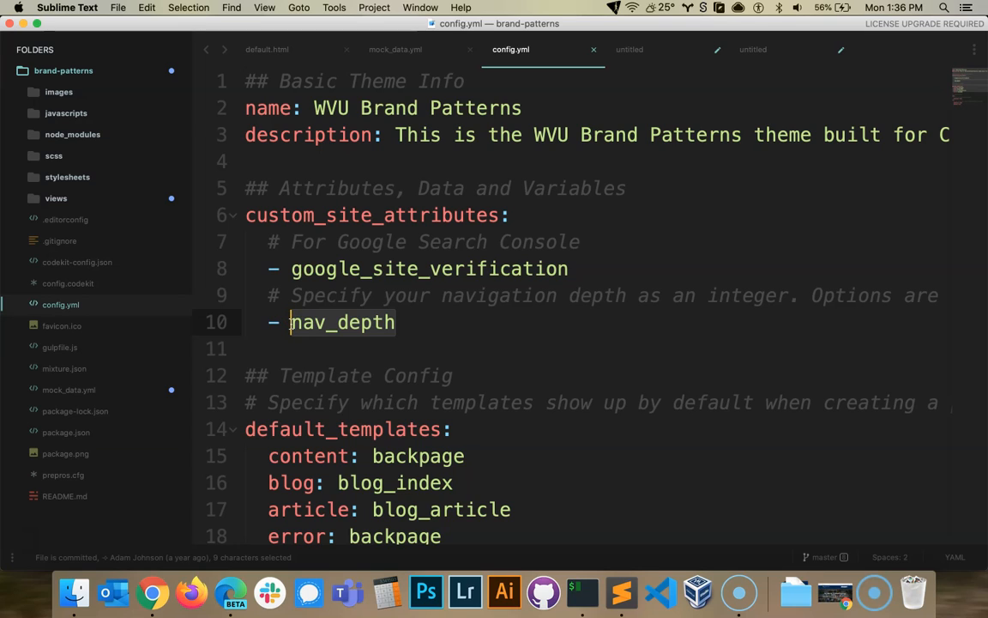
key("super+Tab")
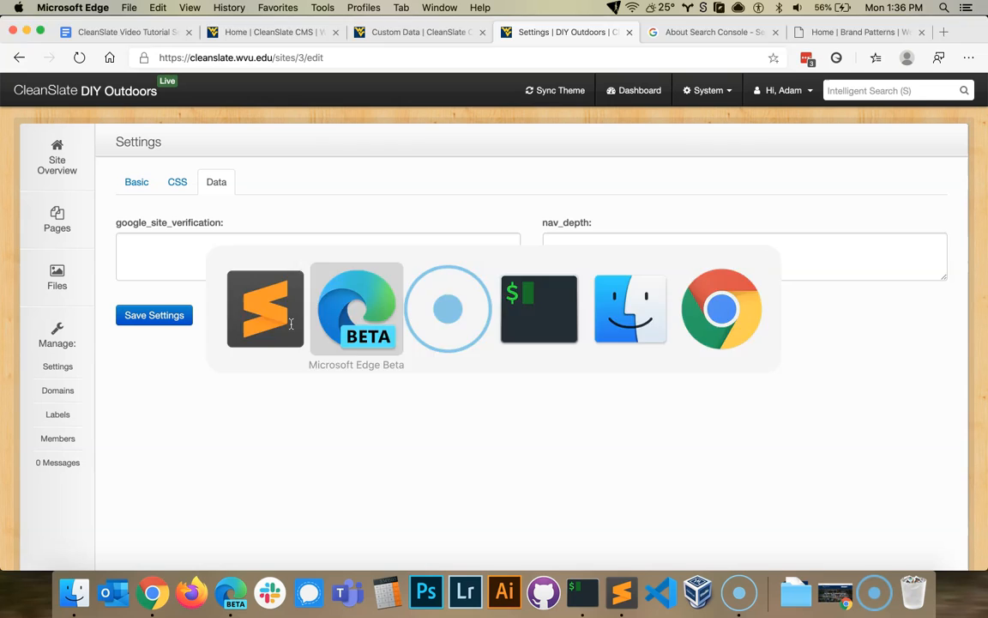
left_click(545, 250)
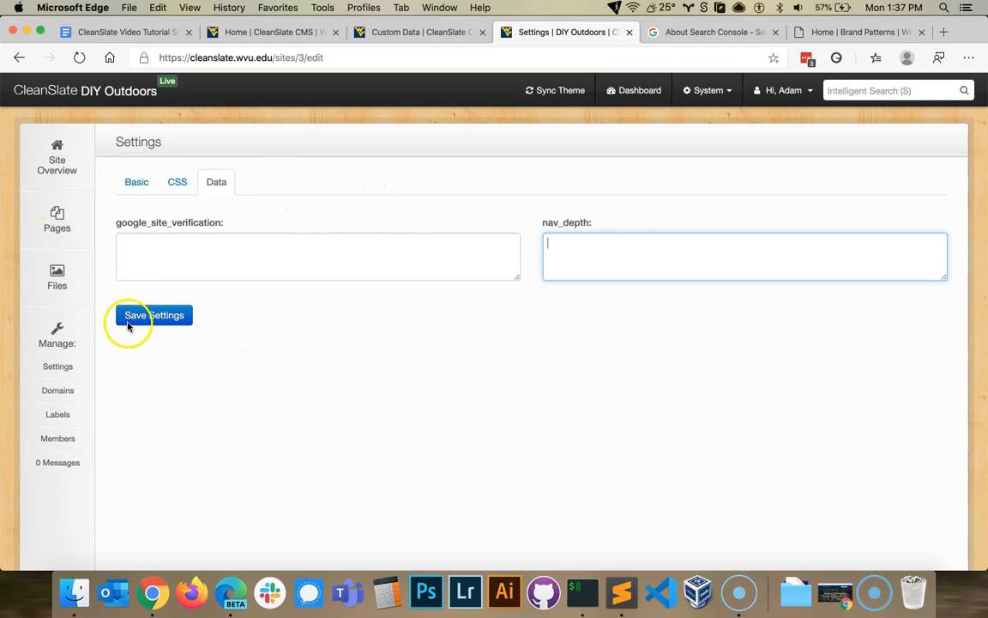
Compare the custom_site_attributes block in Sublime Text's config.yml with the google_site_verification and nav_depth fields in Edge's Data settings.
left_click(341, 255)
key("super+Tab")
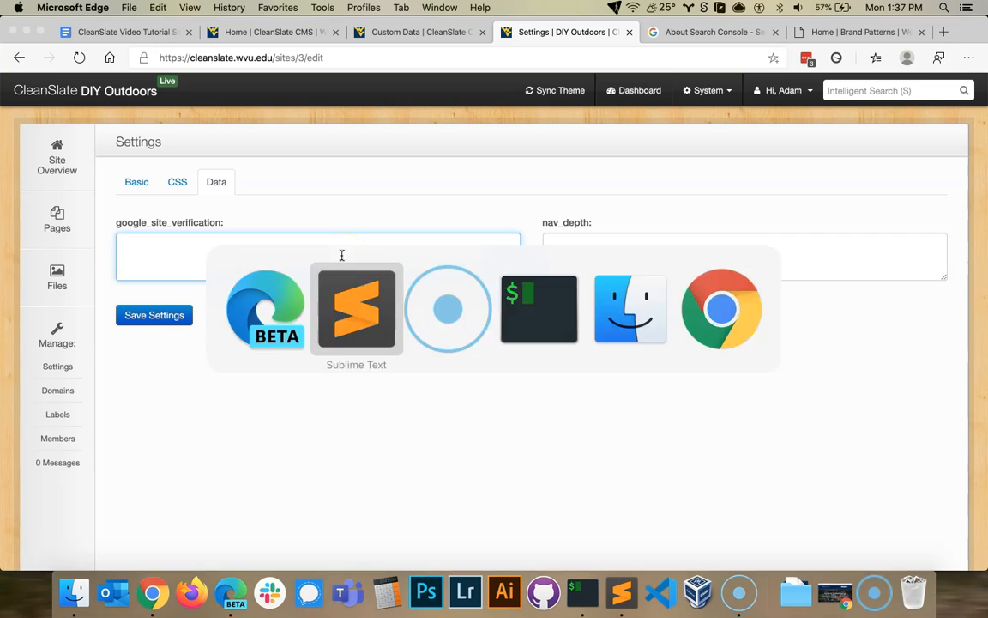
left_click_drag(243, 215, 438, 329)
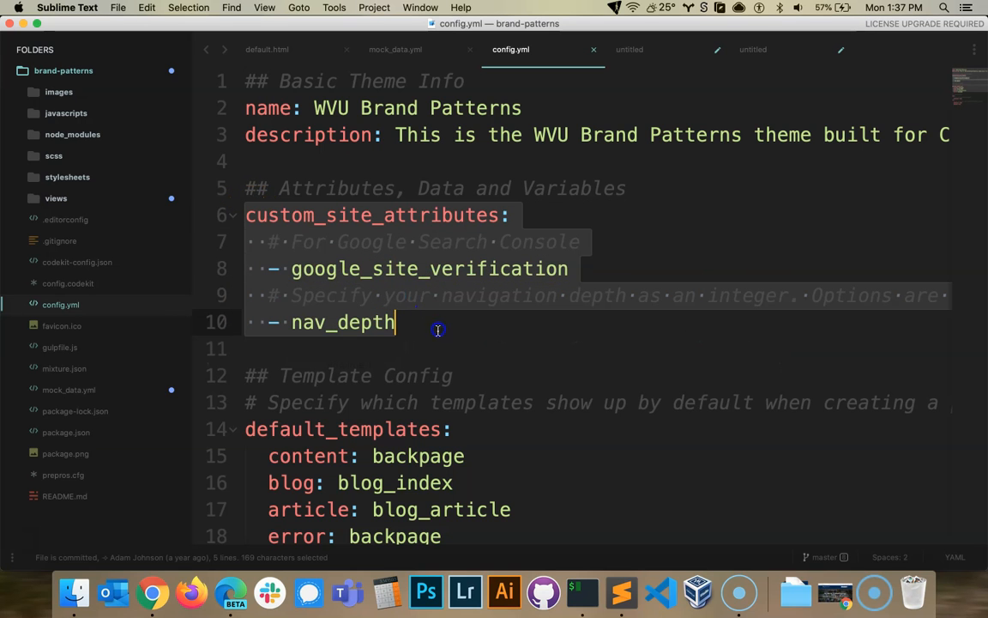
key("super+Tab")
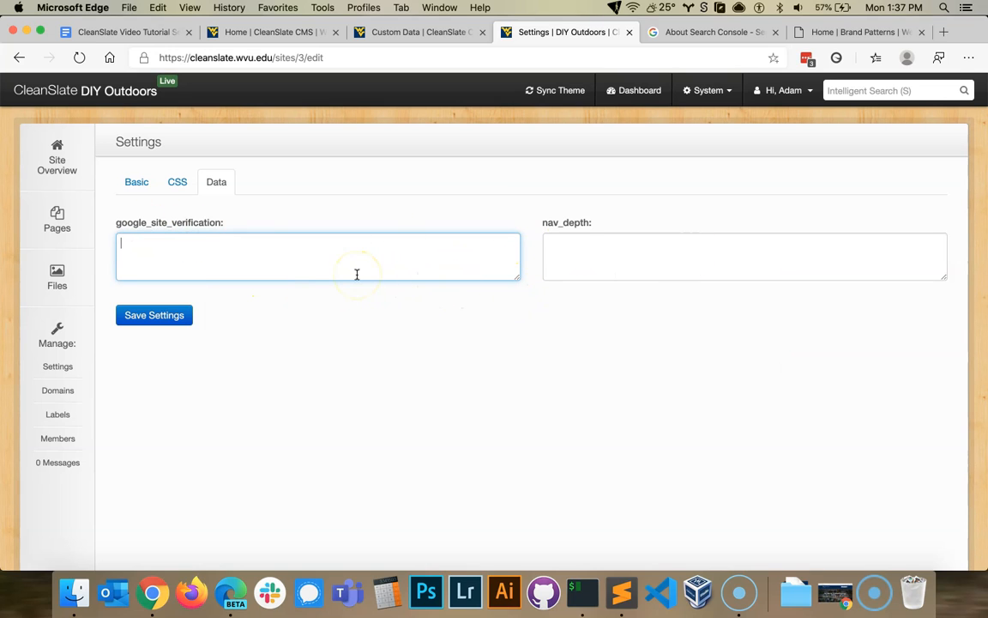
left_click(588, 255)
left_click(437, 267)
left_click(404, 370)
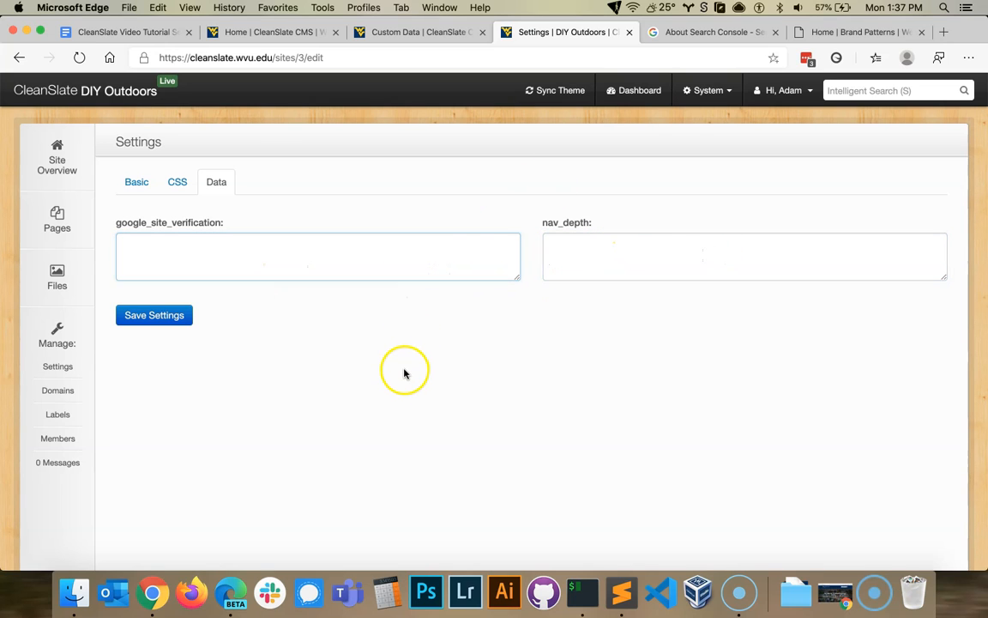
View the google_site_verification field, then read the introduction of Google's About Search Console help page.
left_click(146, 259)
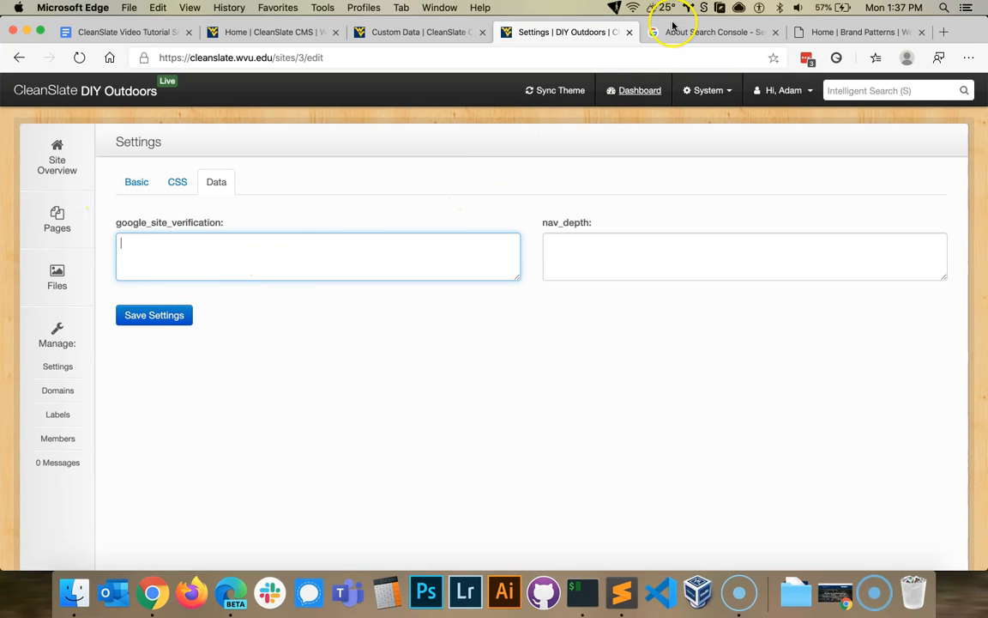
left_click(703, 34)
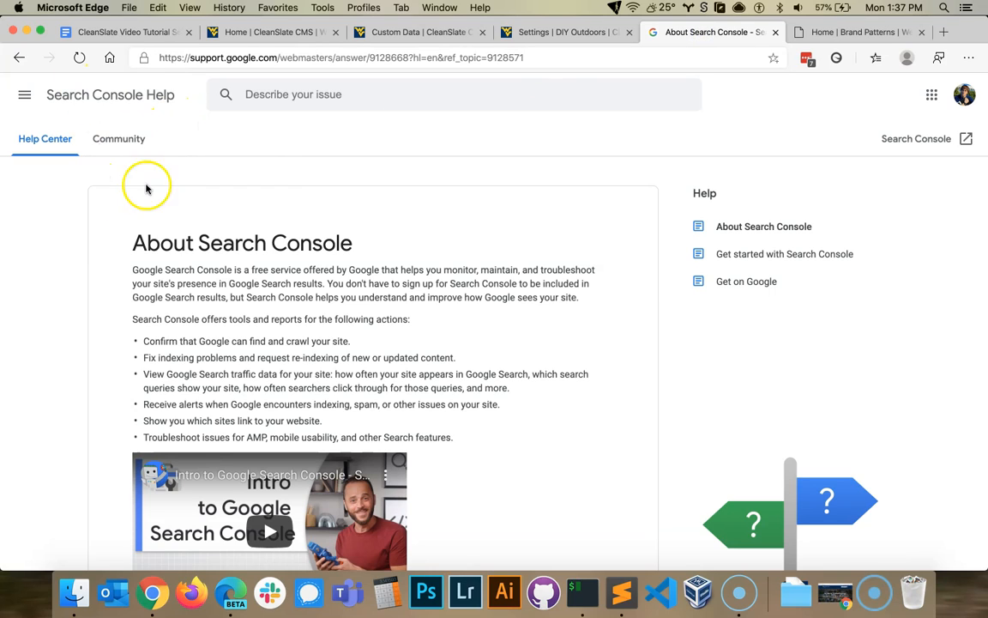
left_click_drag(348, 270, 329, 285)
left_click(327, 286)
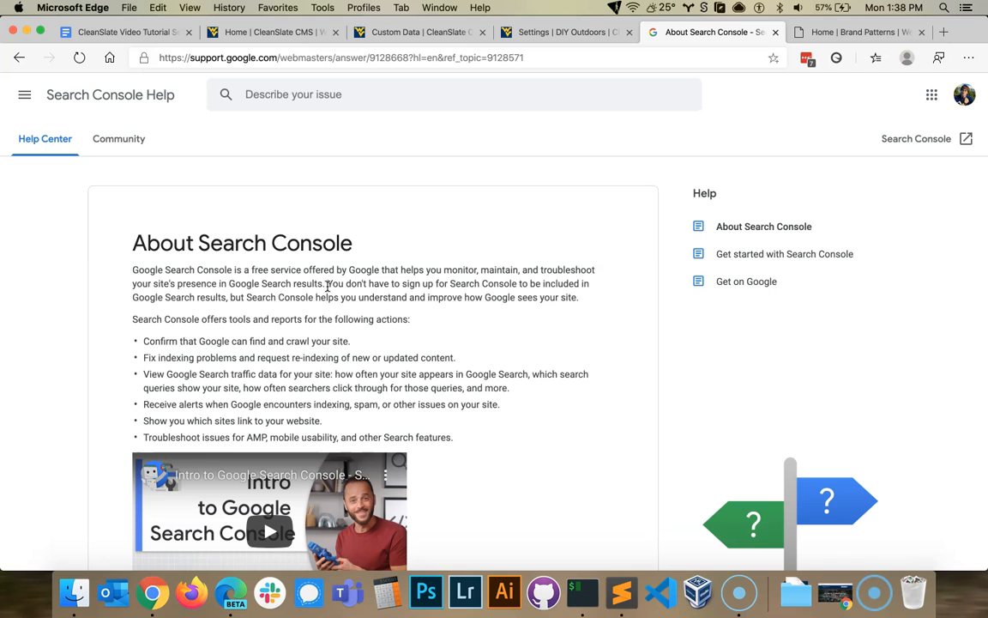
Switch to Sublime Text and redo the line breaks that split the google-site-verification meta tag in the first untitled file.
key("super+Tab")
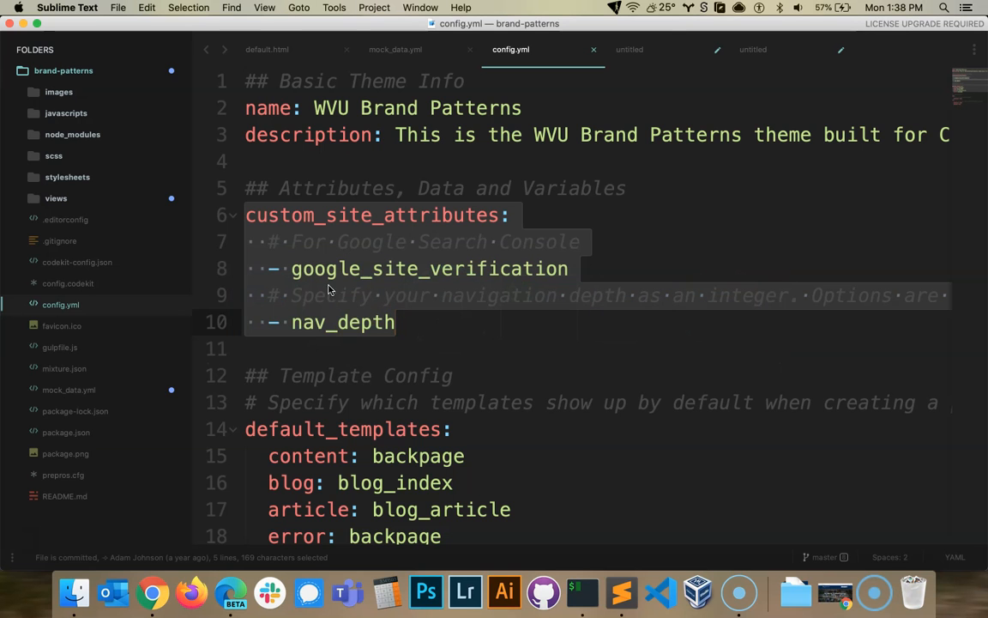
left_click(656, 54)
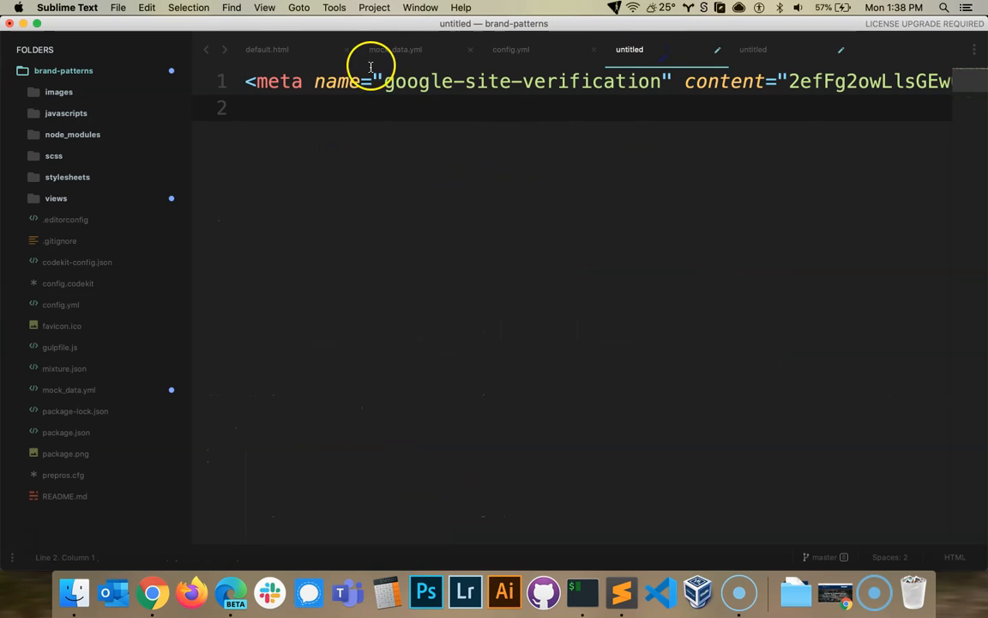
key("super+shift+z")
key("super+shift+z")
key("super+shift+z")
key("super+shift+z")
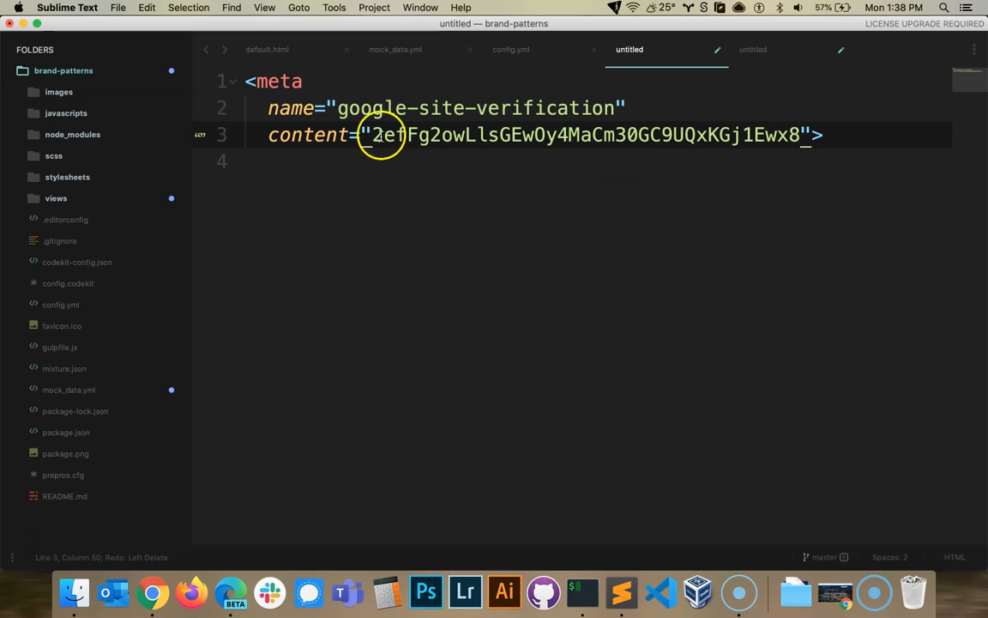
Examine the google-site-verification meta tag in the untitled file, highlighting the verification code in its content attribute.
left_click(244, 81)
left_click_drag(245, 82, 360, 130)
left_click(369, 138)
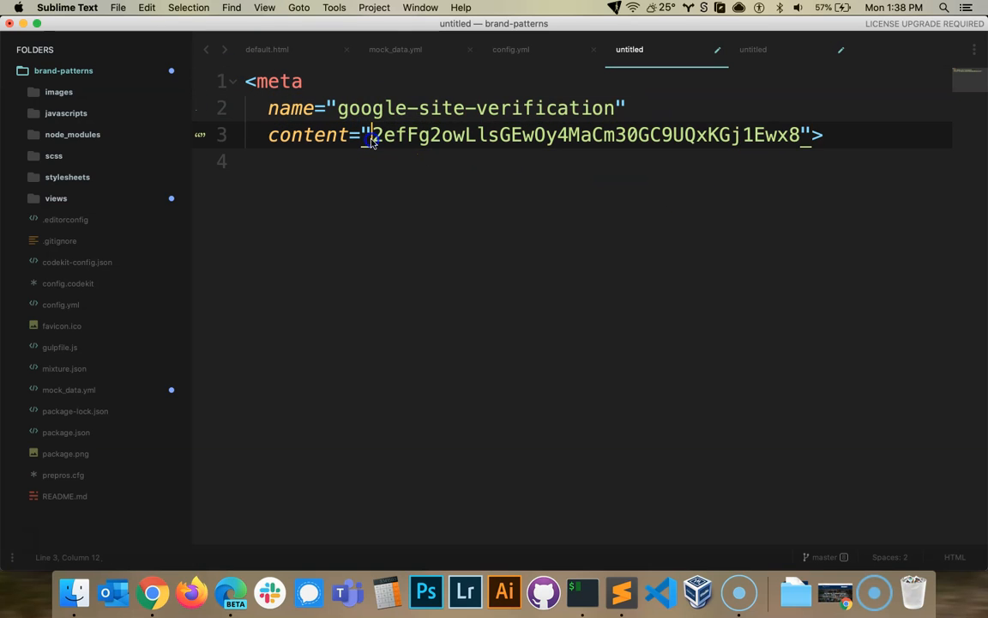
double_click(441, 136)
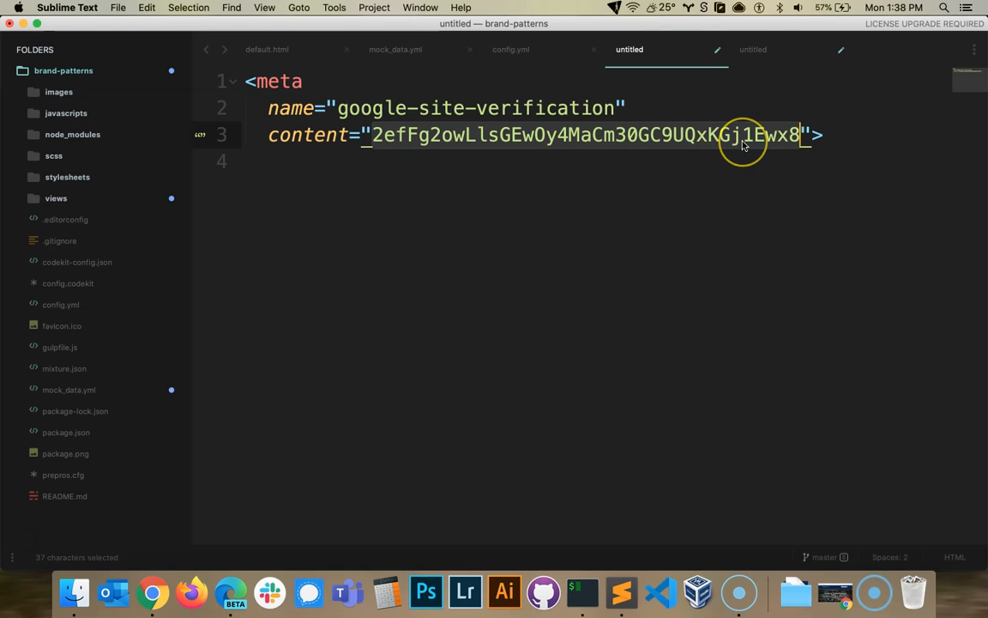
left_click(837, 137)
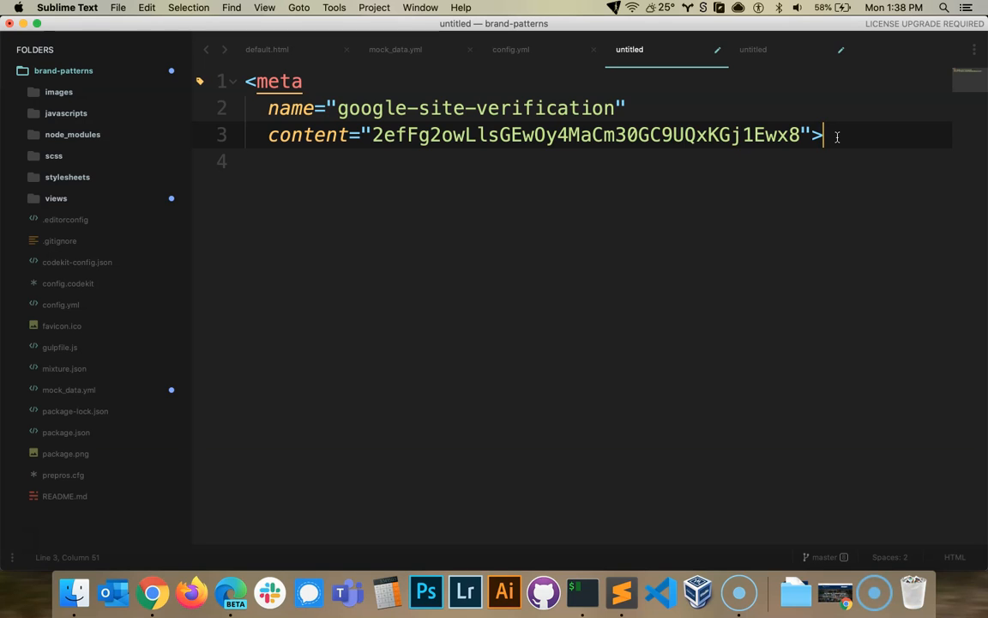
Copy the verification code from the meta tag in Sublime Text into the google_site_verification field of the site's Data settings in Edge.
key("super+Tab")
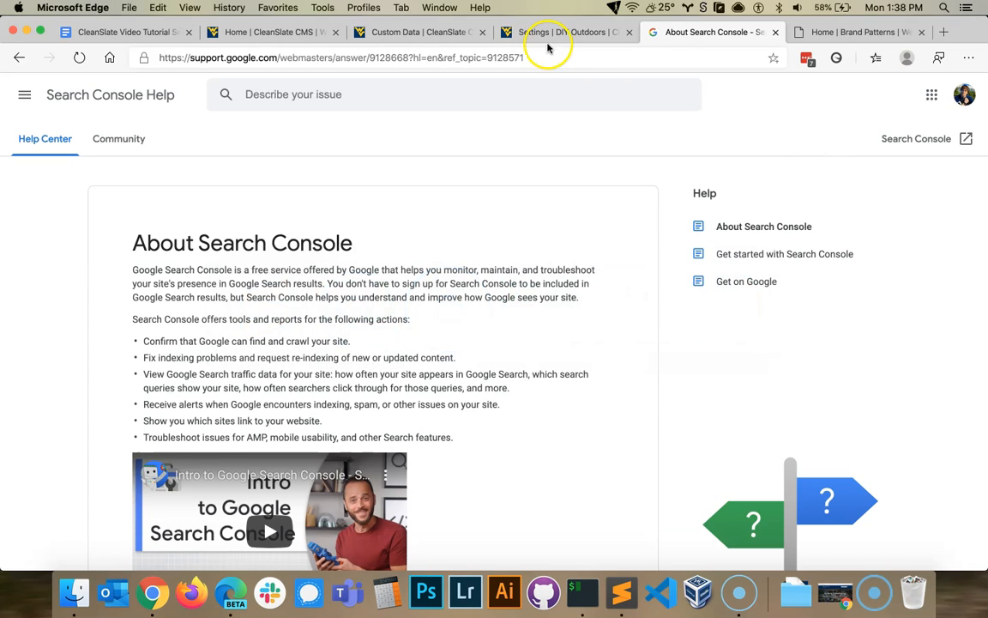
left_click(577, 32)
left_click(189, 269)
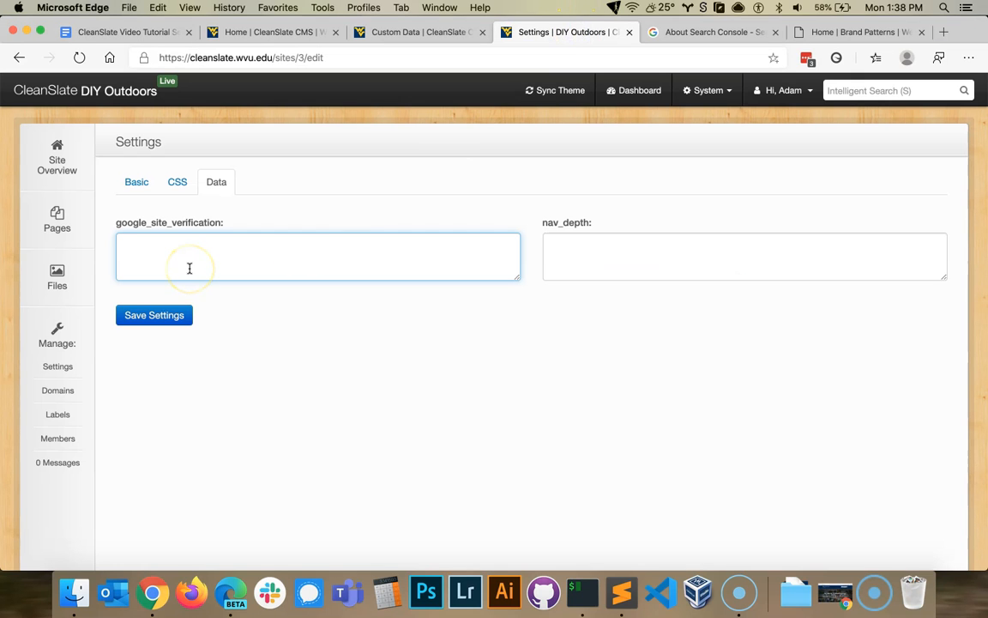
key("super+Tab")
double_click(441, 136)
key("super+c")
key("super+Tab")
left_click(160, 247)
key("super+v")
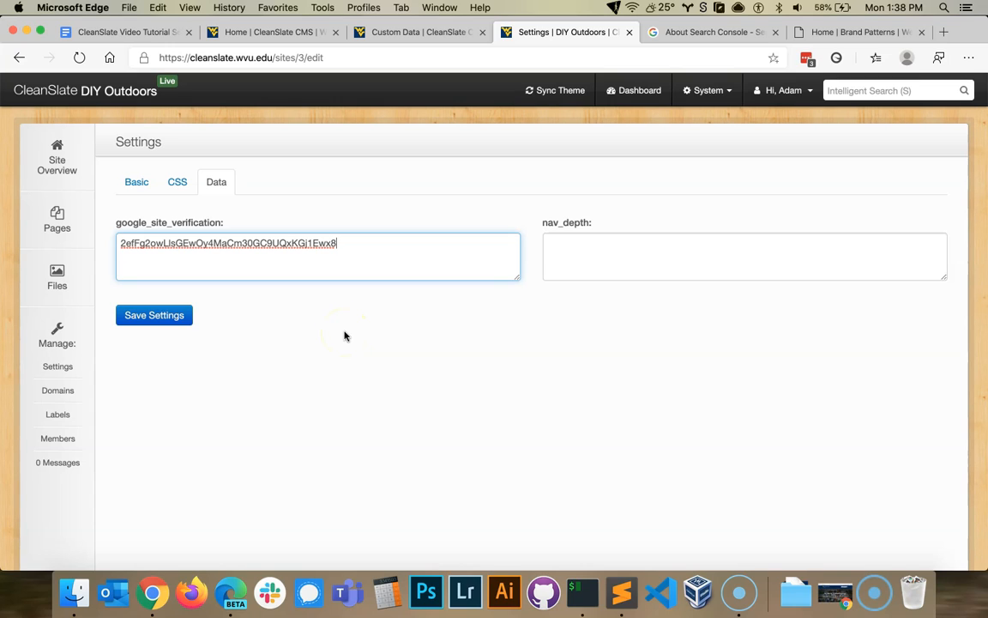
Switch to Sublime Text and examine the r:site:data tag inside the google-site-verification meta tag on line 8 of default.html.
key("super+Tab")
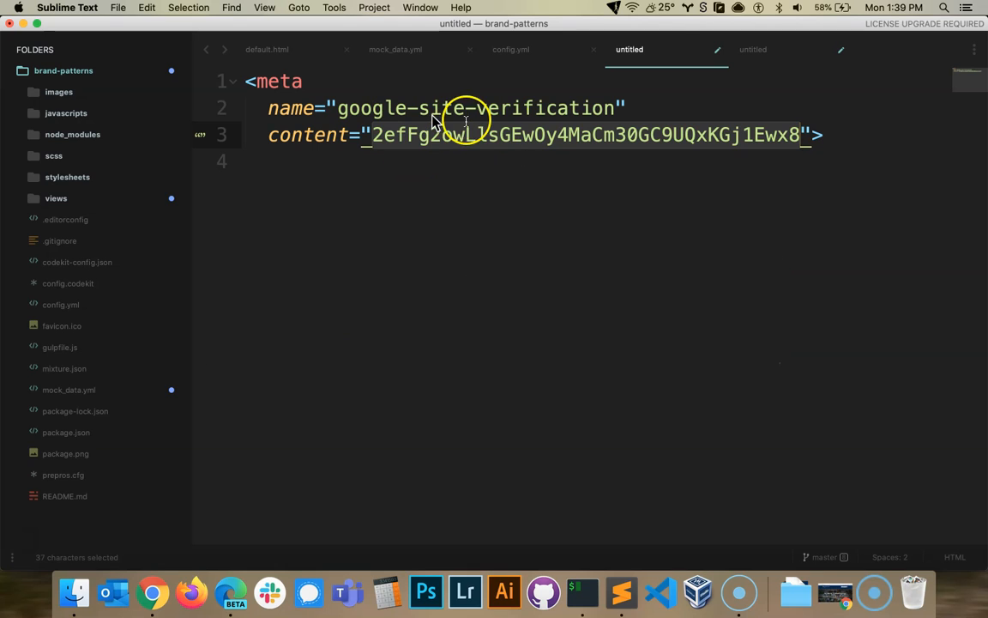
left_click(511, 164)
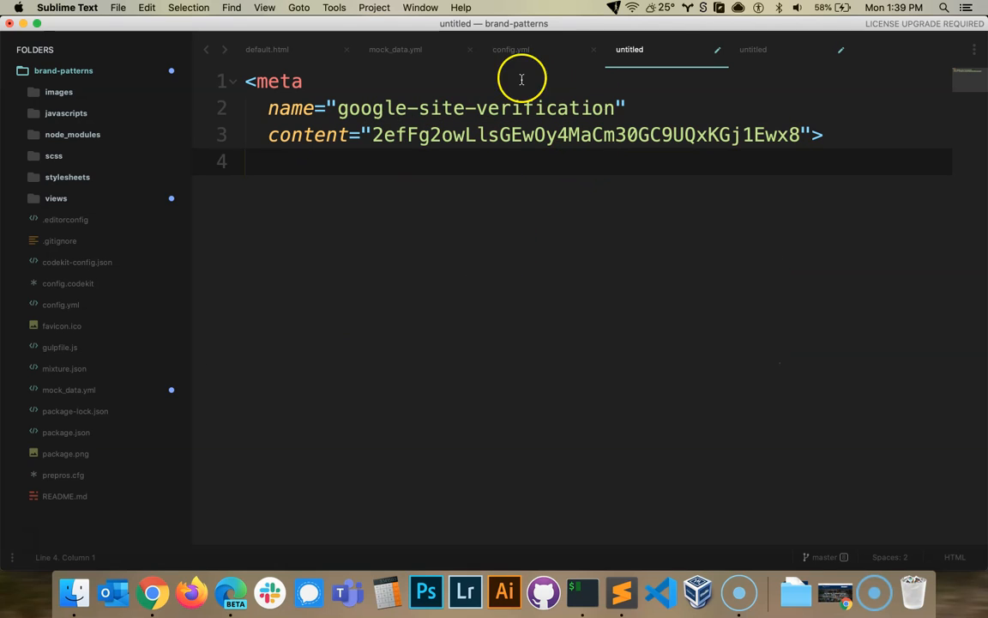
left_click(284, 53)
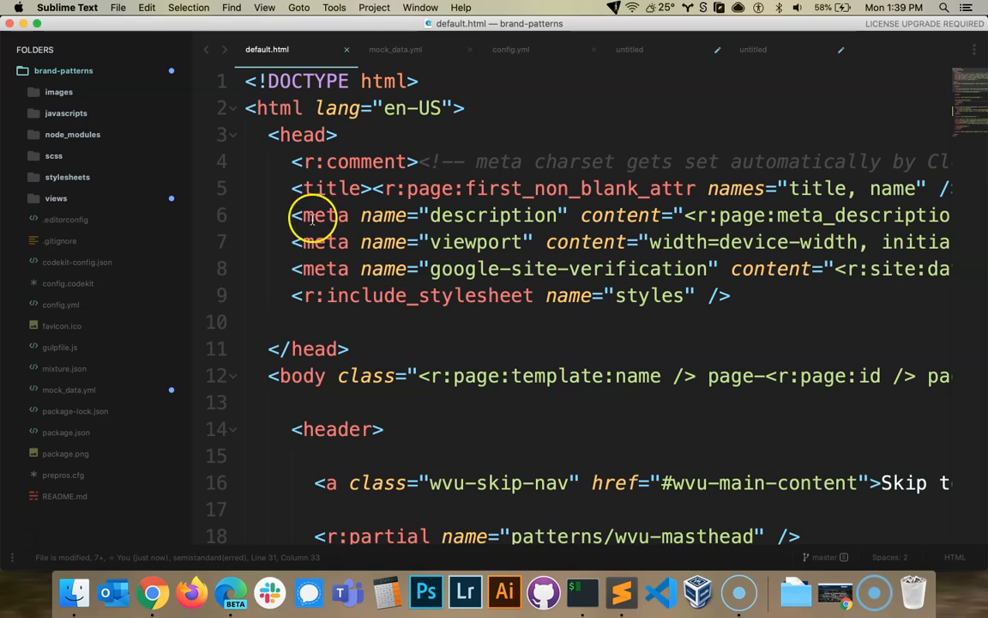
left_click(225, 269)
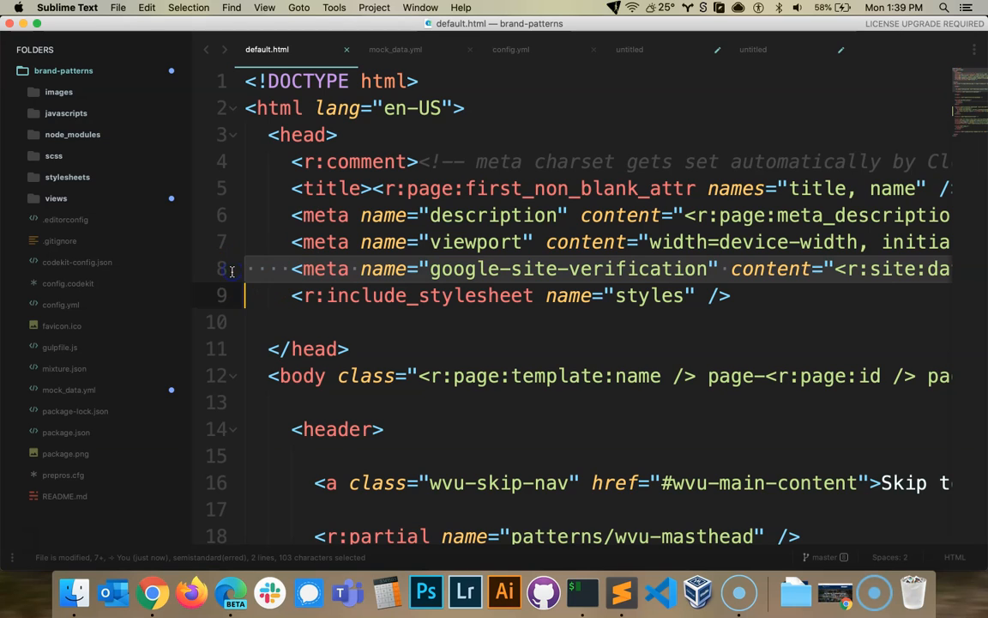
left_click(324, 269)
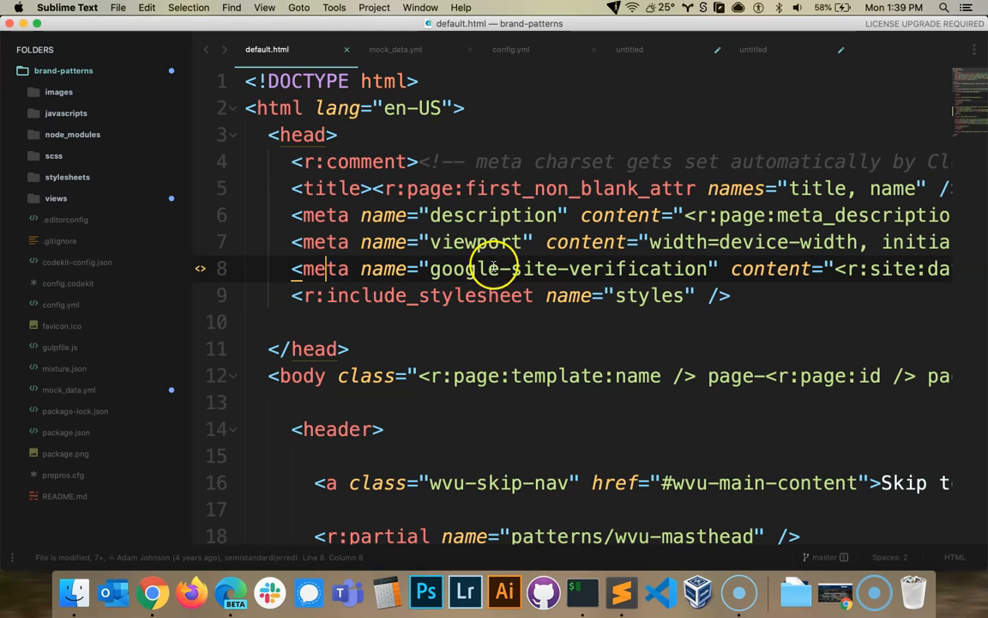
scroll(602, 265, "right", 10)
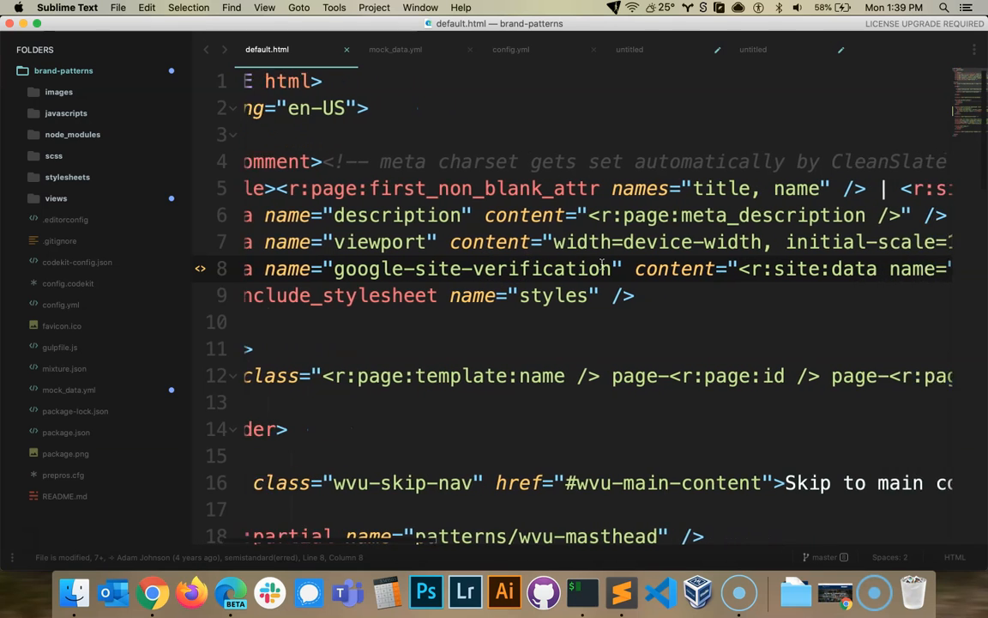
scroll(602, 265, "right", 8)
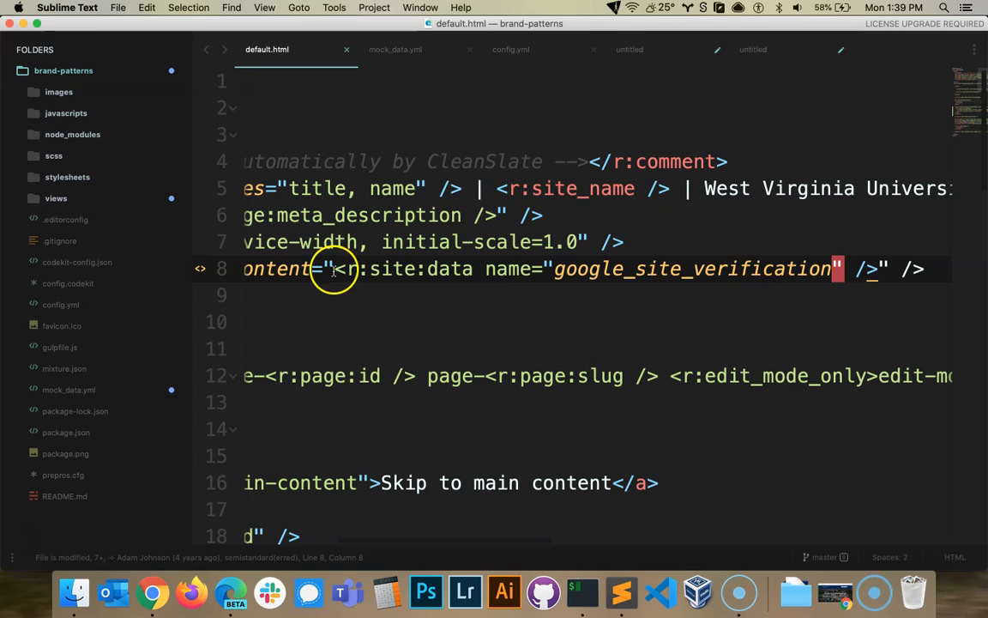
left_click_drag(335, 269, 875, 268)
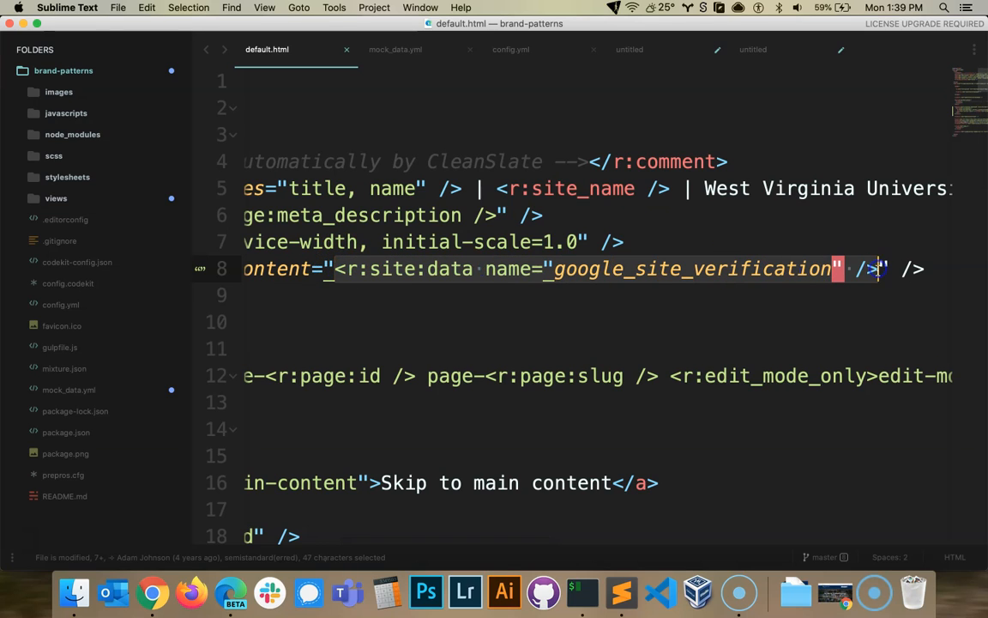
left_click(353, 272)
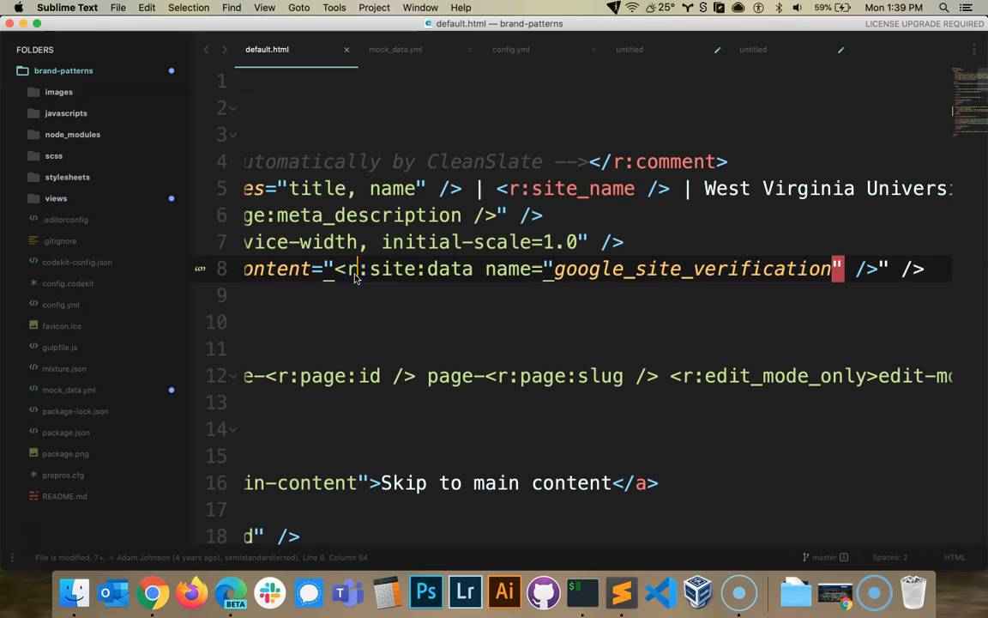
Switch to Edge and review the r:site:data template example in the Custom Data documentation's custom site data instructions.
key("super+Tab")
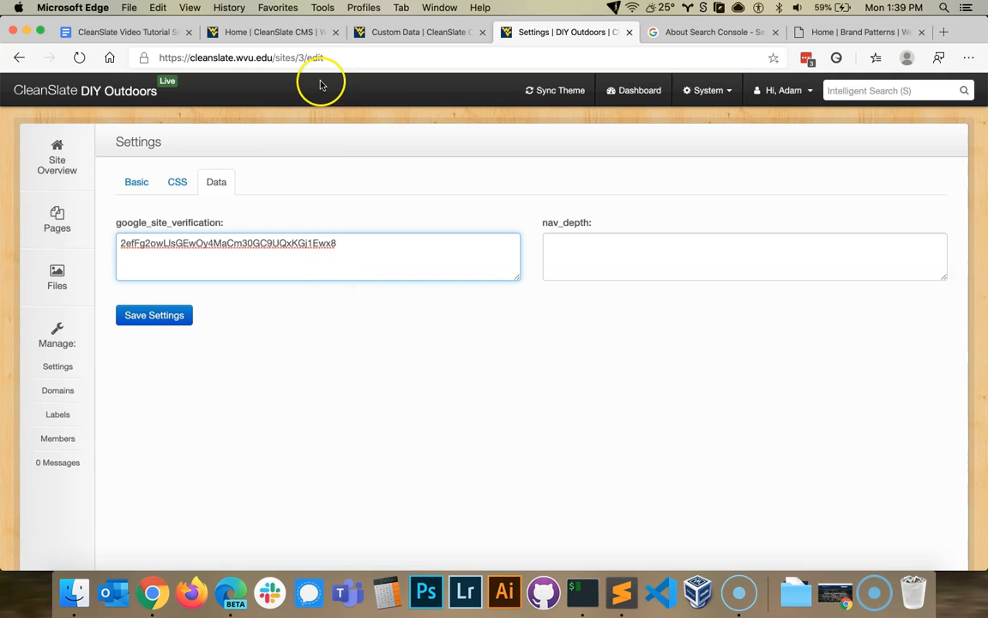
left_click(388, 33)
scroll(193, 341, "down", 2)
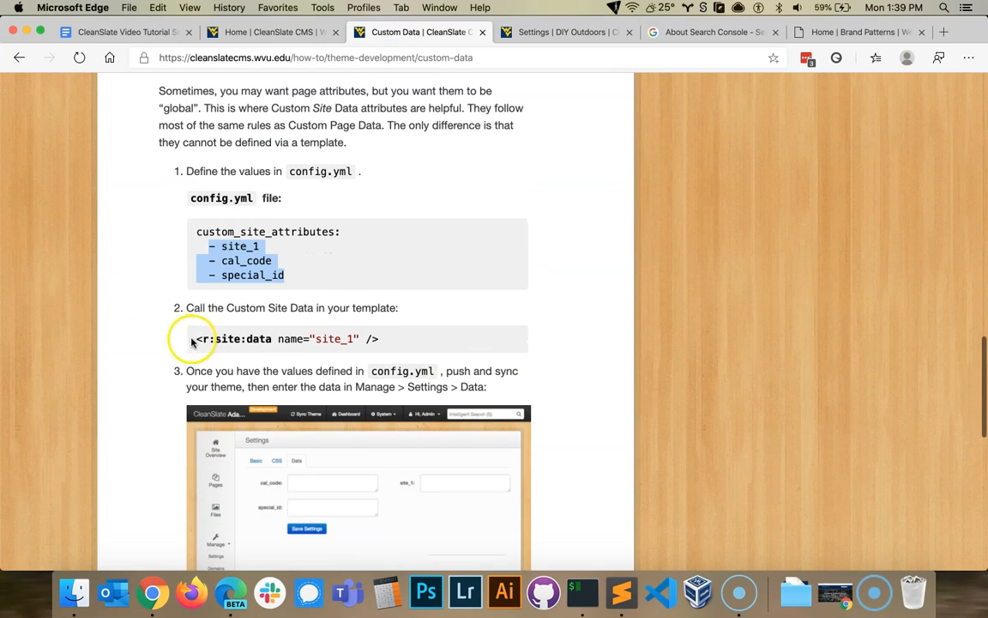
left_click_drag(194, 340, 400, 335)
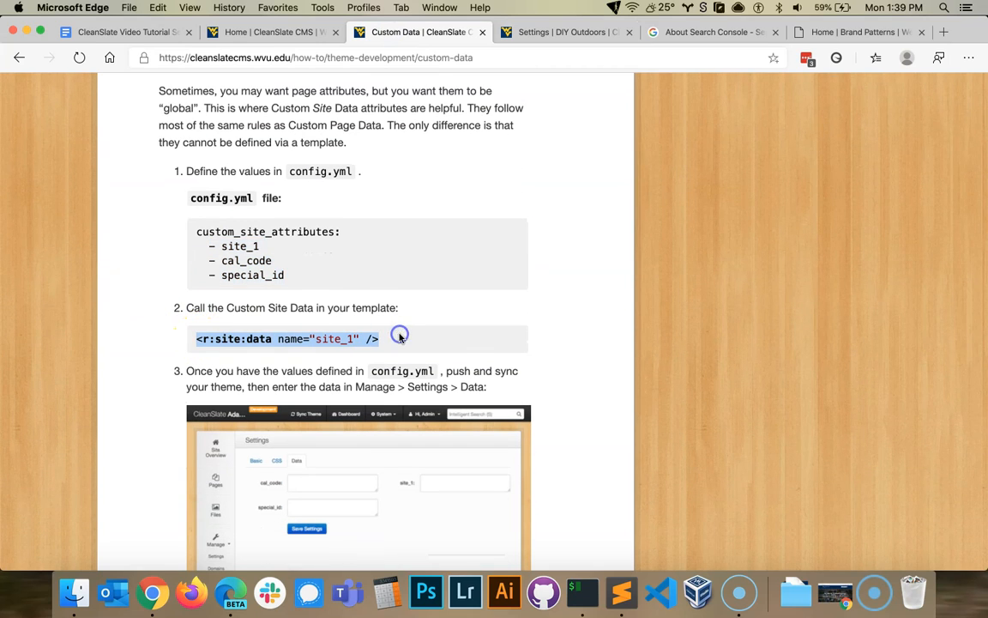
scroll(104, 320, "down", 1)
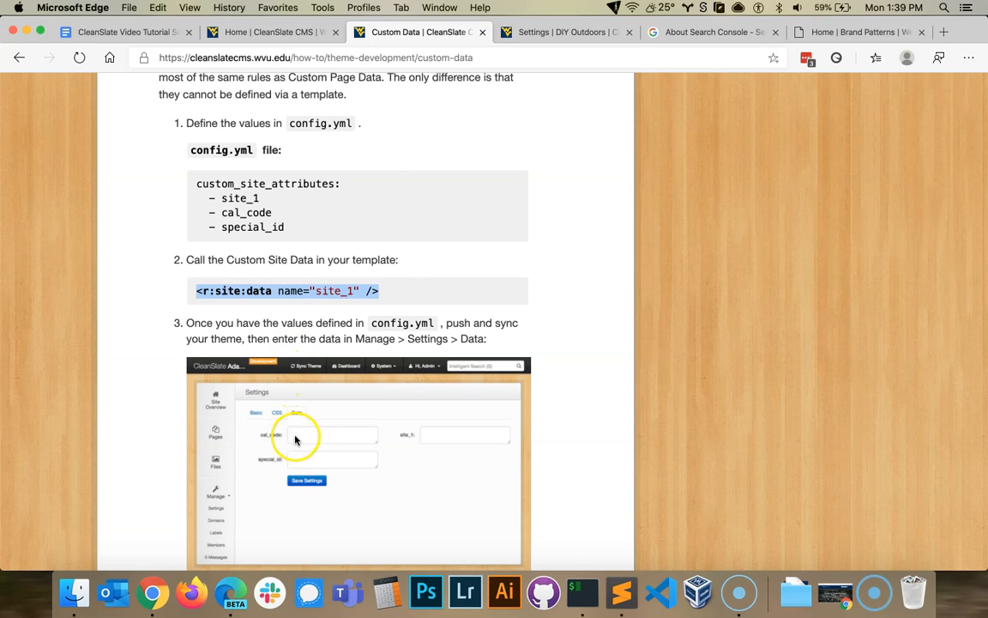
Compare the google_site_verification value in the site's Data settings with the r:site:data tag in Sublime Text's default.html.
left_click(570, 32)
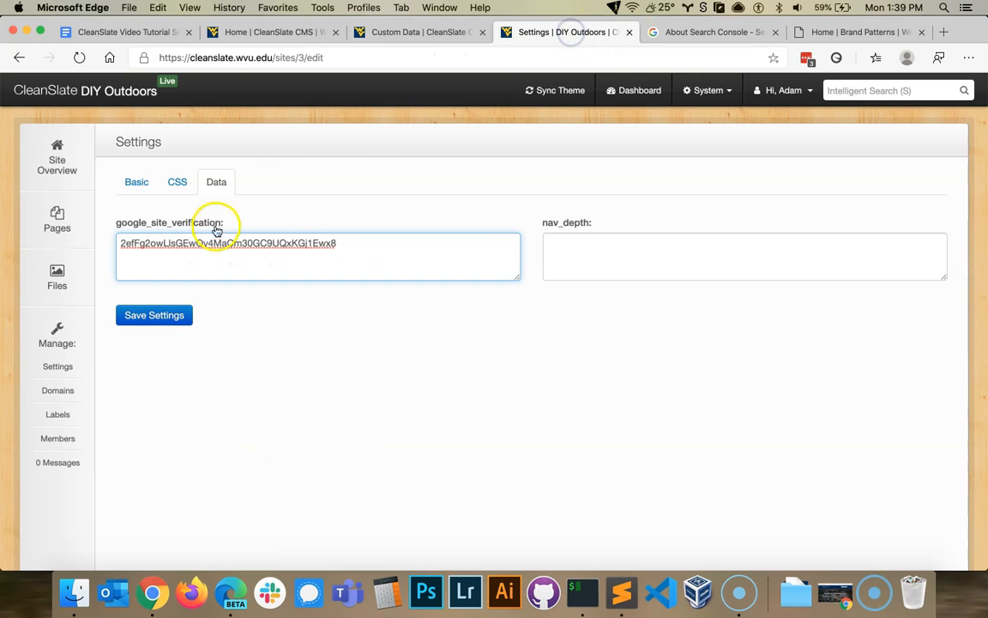
triple_click(176, 242)
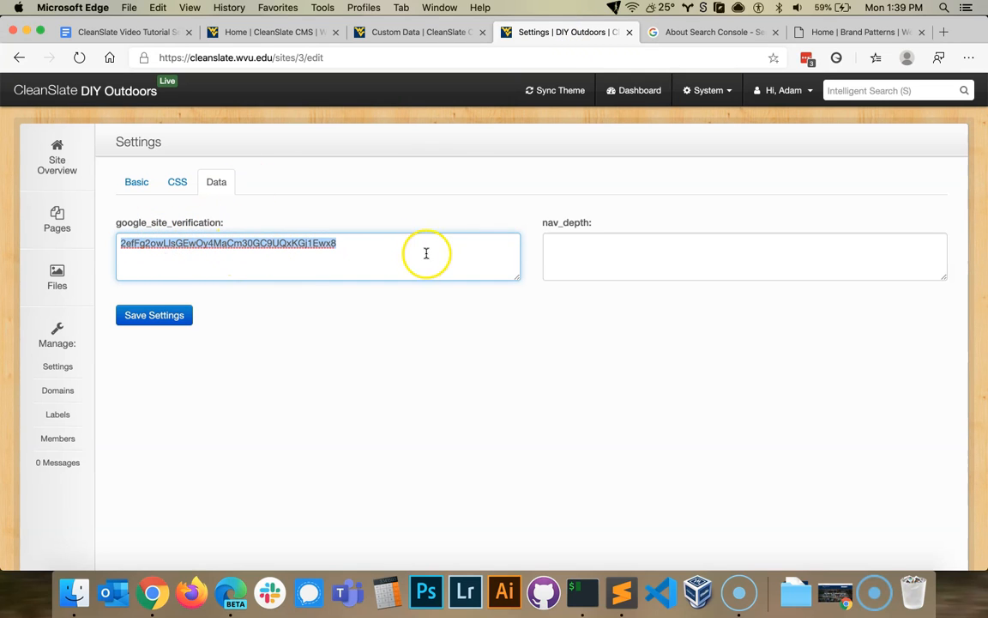
key("super+Tab")
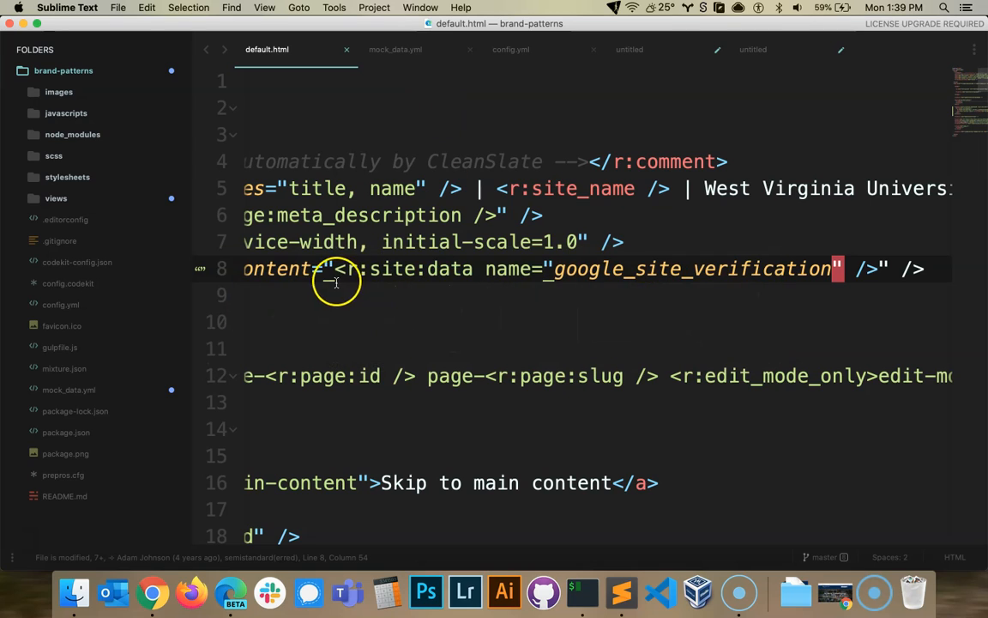
left_click_drag(333, 269, 866, 270)
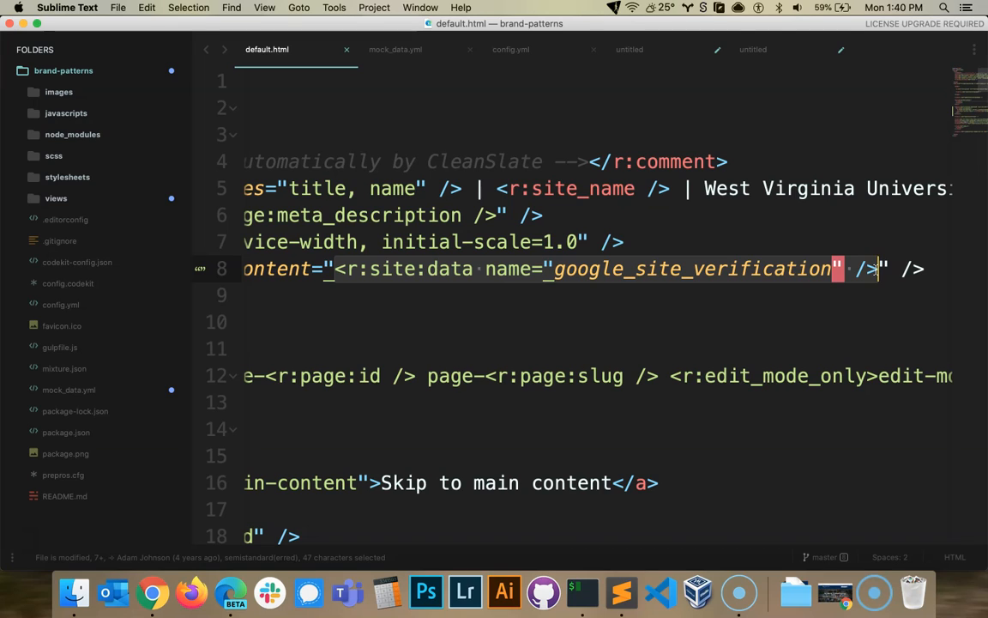
Examine the google_site_verification entry under custom_site_attributes in config.yml.
left_click(519, 50)
left_click(249, 218)
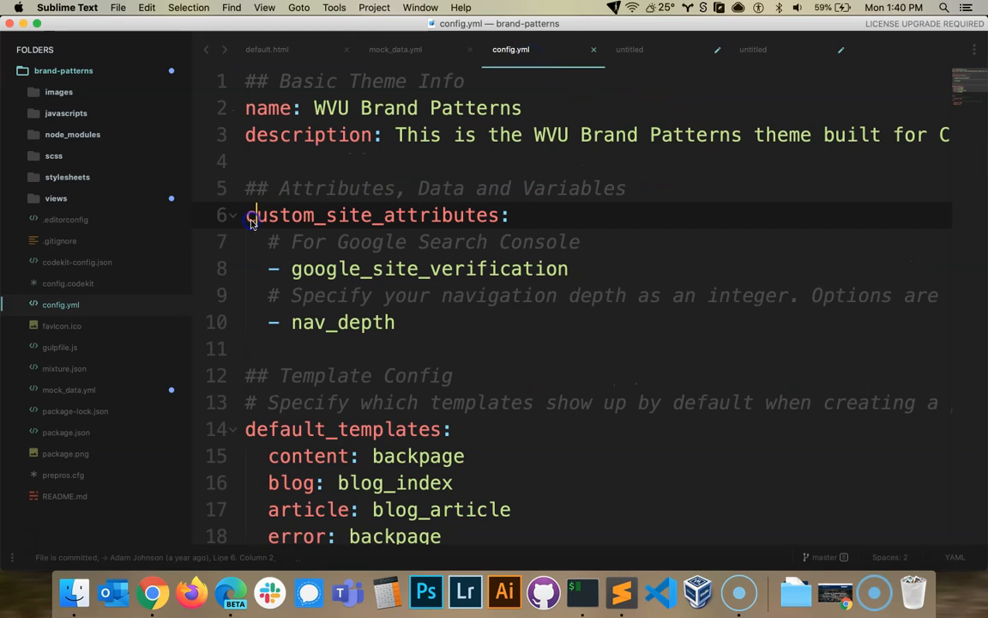
left_click_drag(269, 270, 590, 269)
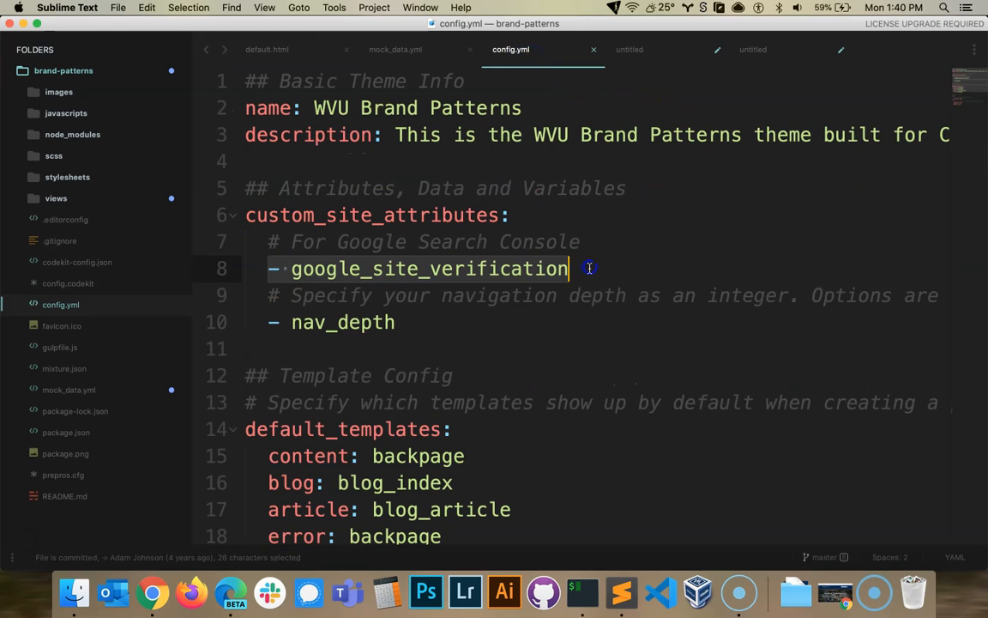
Compare the google_site_verification entry in config.yml with the r:site:data tag on line 8 of default.html.
key("Left")
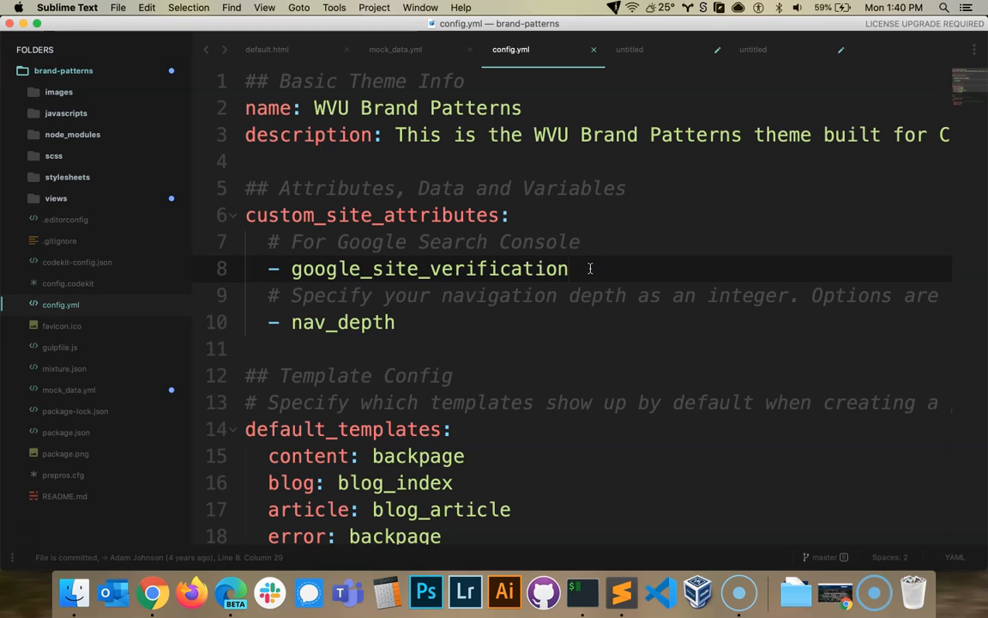
left_click_drag(360, 269, 372, 271)
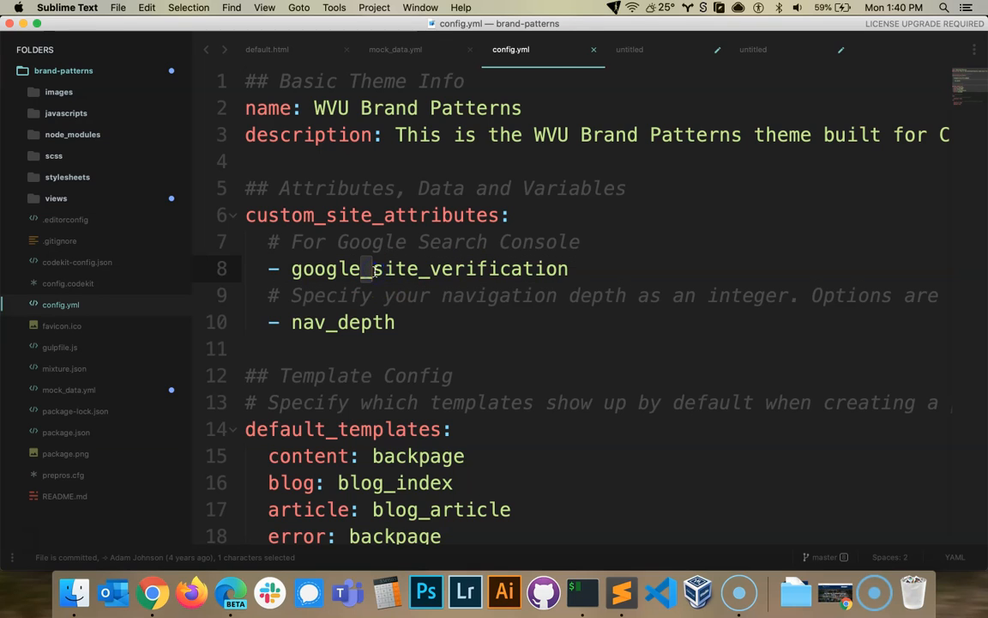
left_click(394, 51)
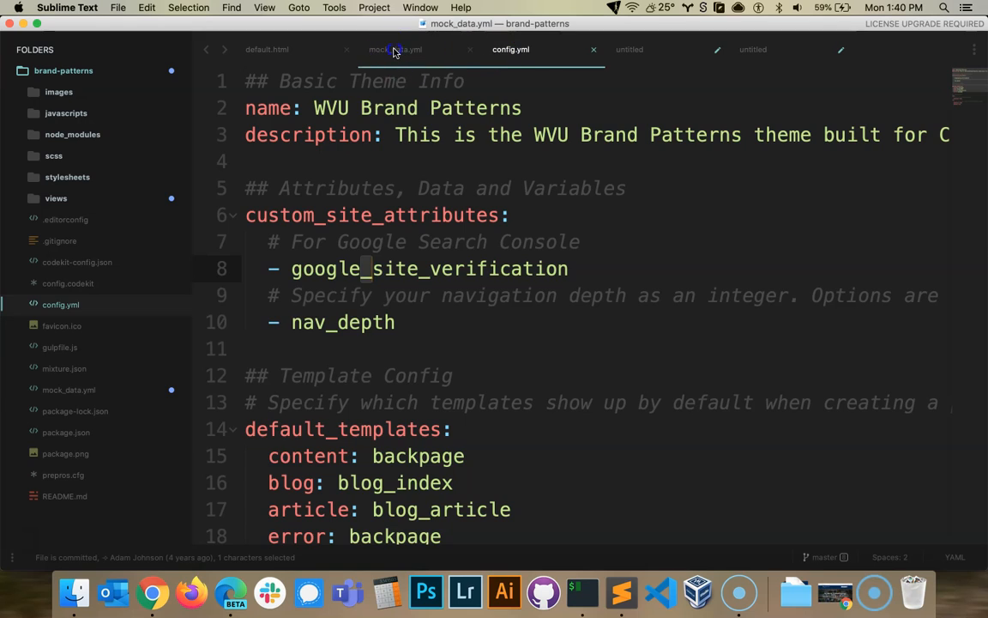
left_click(296, 50)
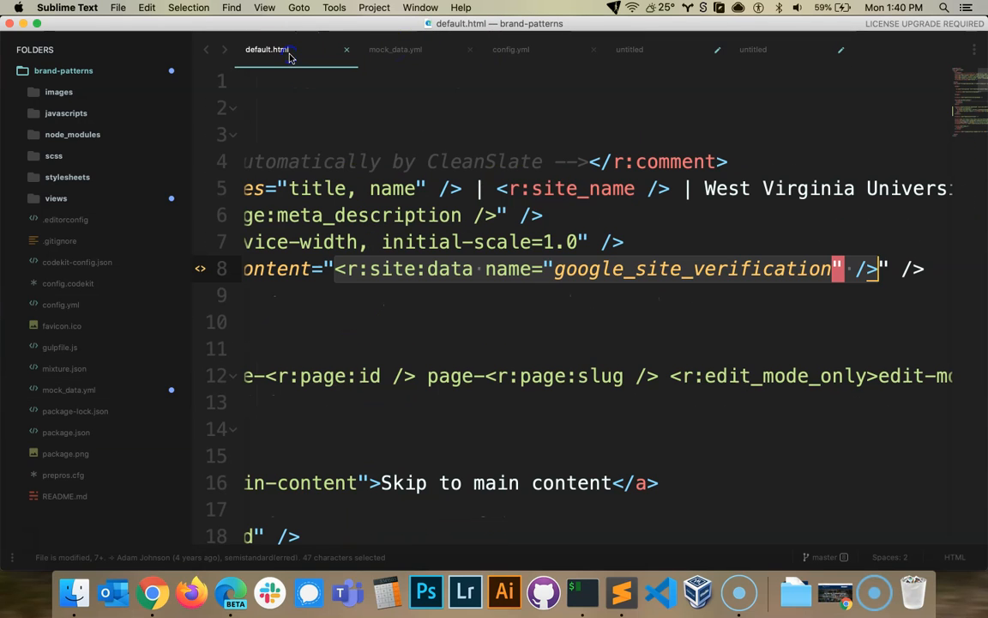
left_click(337, 271)
left_click_drag(337, 272, 868, 269)
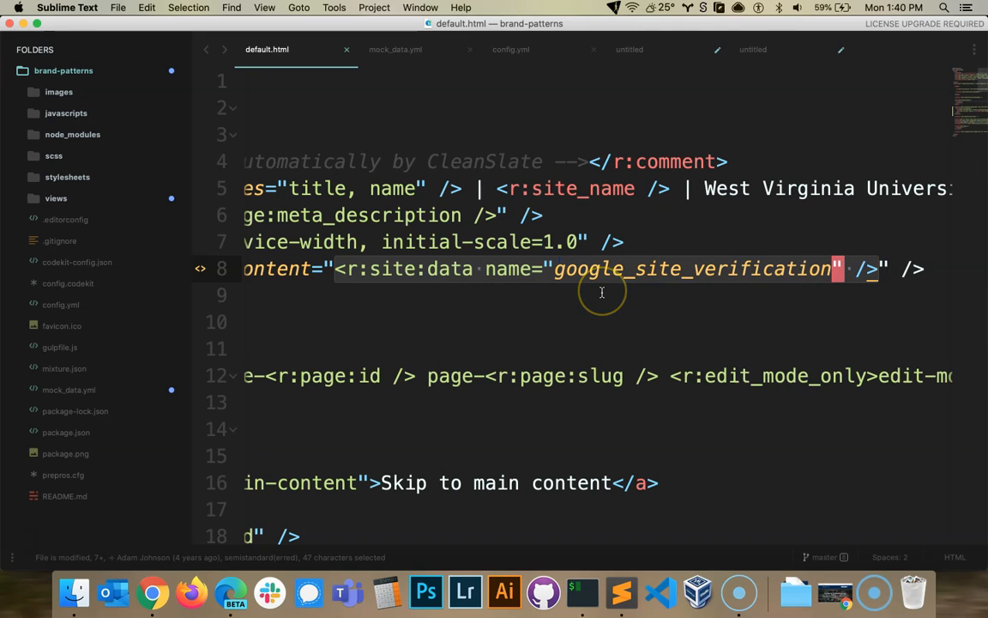
Switch to Edge and review the google_site_verification and nav_depth fields in the site's Data settings.
key("super+Tab")
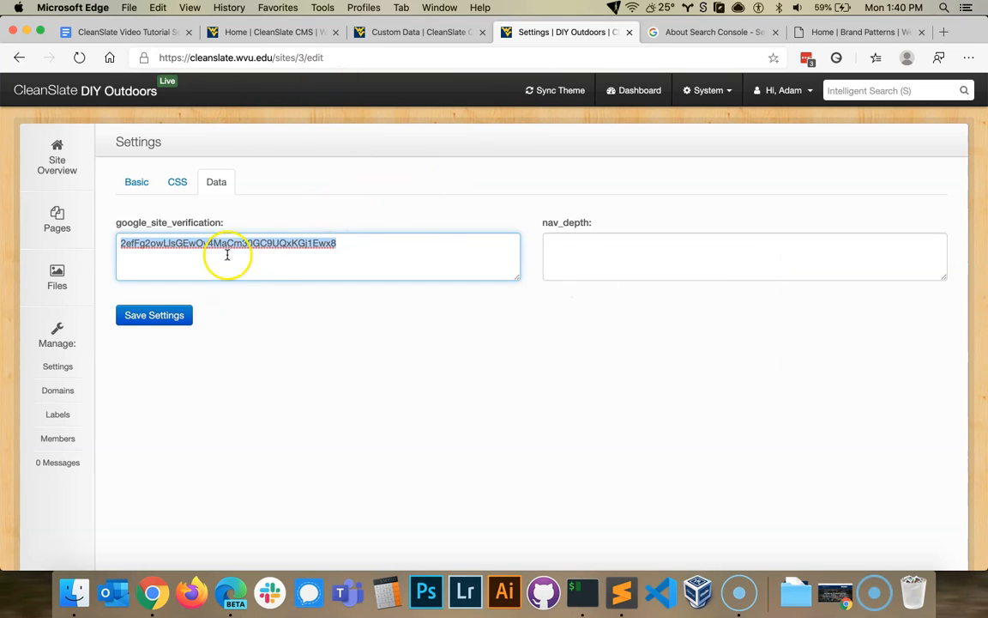
left_click(359, 246)
left_click_drag(359, 246, 113, 247)
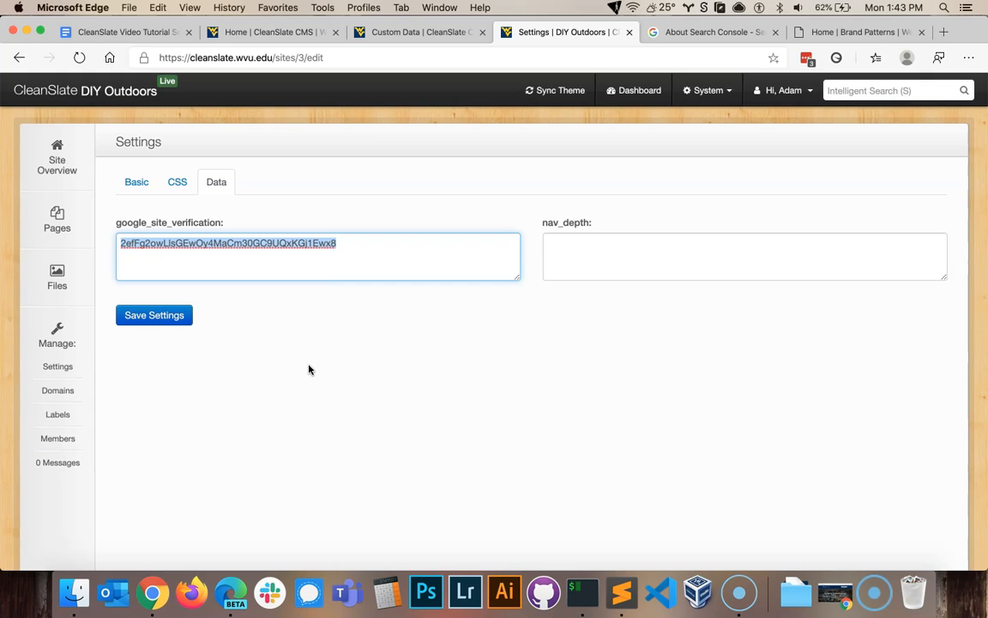
left_click(314, 368)
left_click(572, 255)
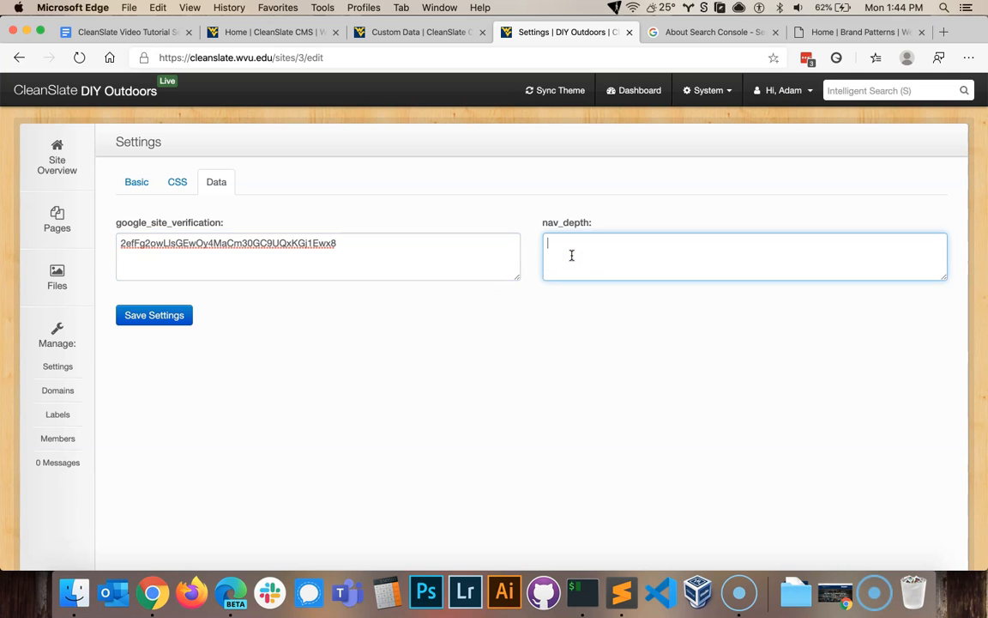
Switch to Sublime Text and examine the r:site_menu tag on line 1 of the untitled snippet file.
key("super+Tab")
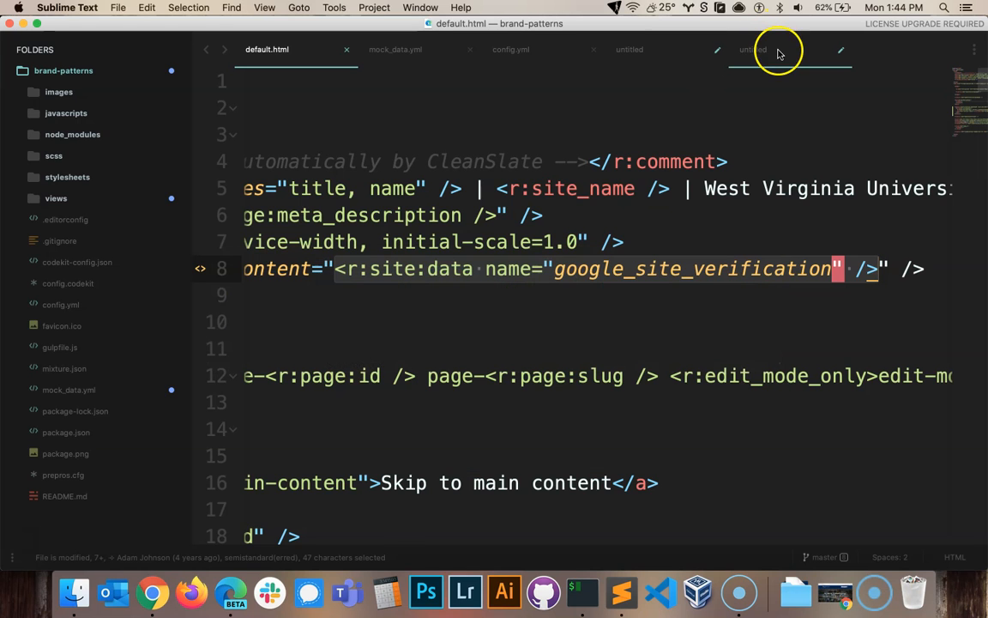
left_click(778, 54)
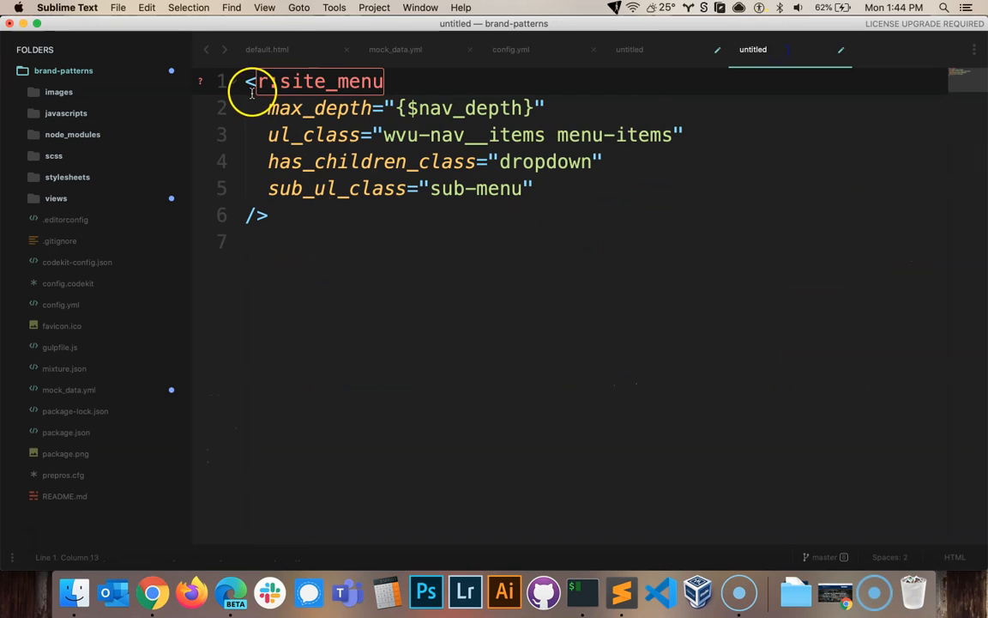
left_click_drag(245, 81, 380, 75)
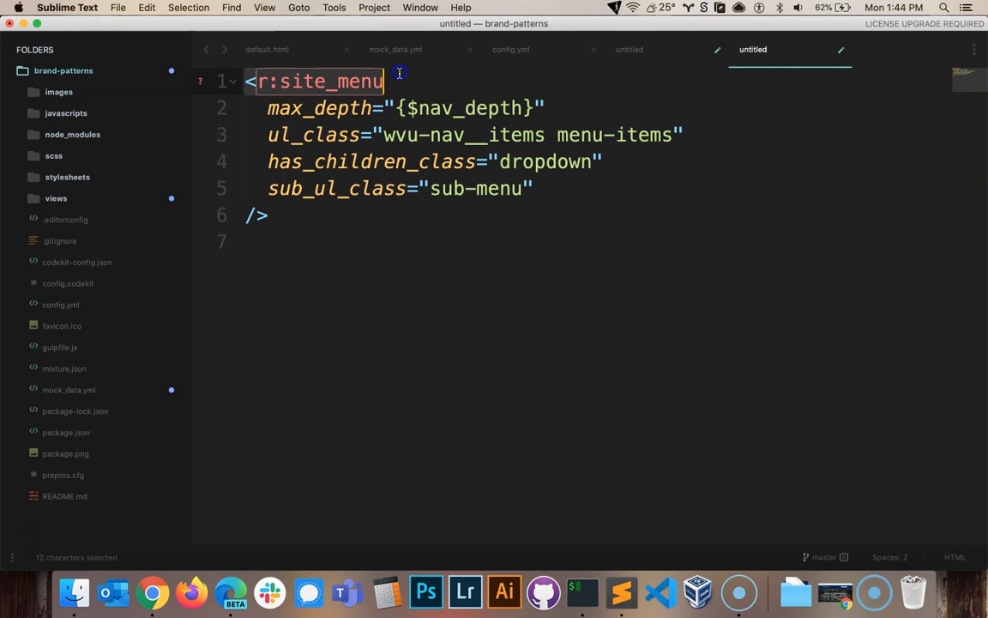
Switch to Edge and view the site navigation menu above the Custom Data documentation page.
key("super+Tab")
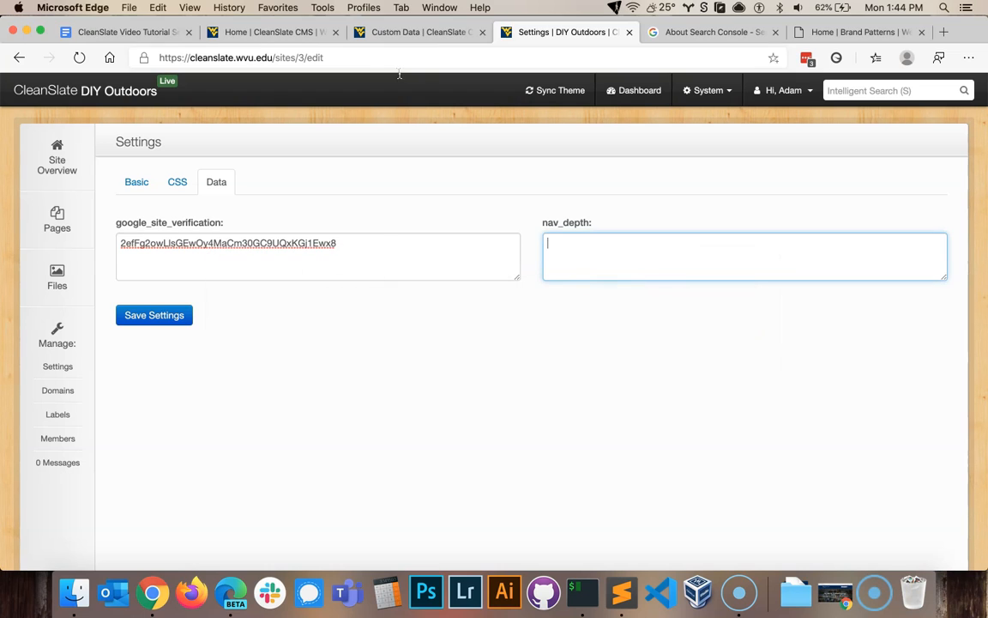
left_click(433, 39)
scroll(444, 232, "up", 15)
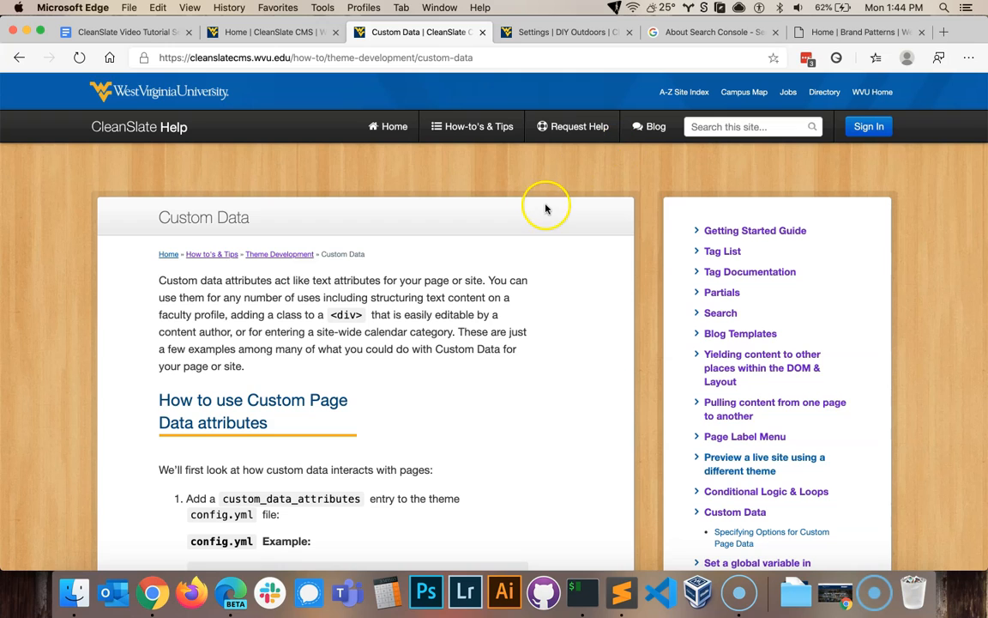
Return to Sublime Text and examine the max_depth attribute of the r:site_menu tag.
key("super+Tab")
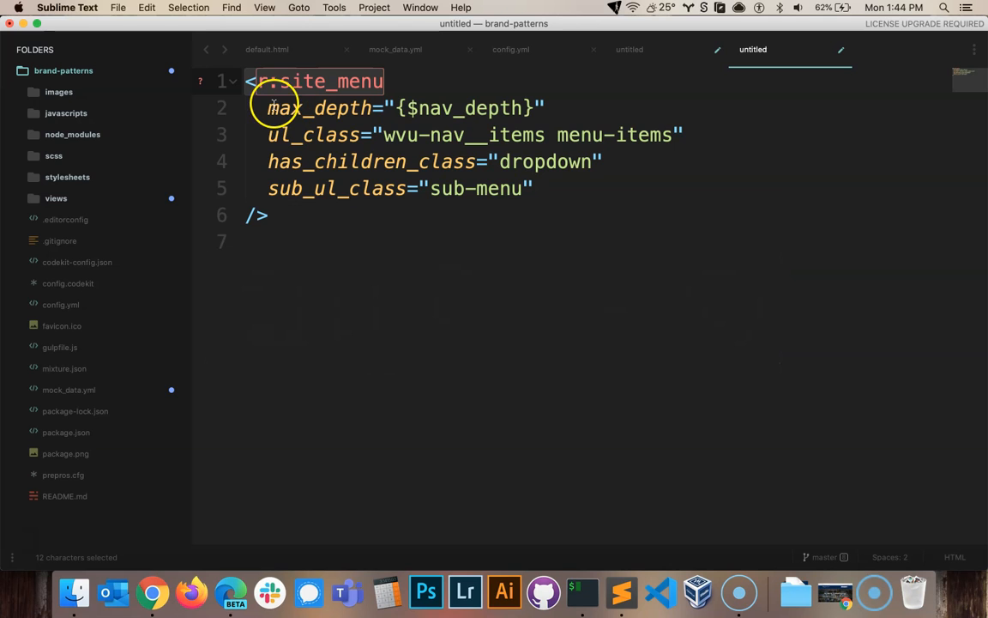
left_click(270, 108)
left_click_drag(271, 108, 370, 112)
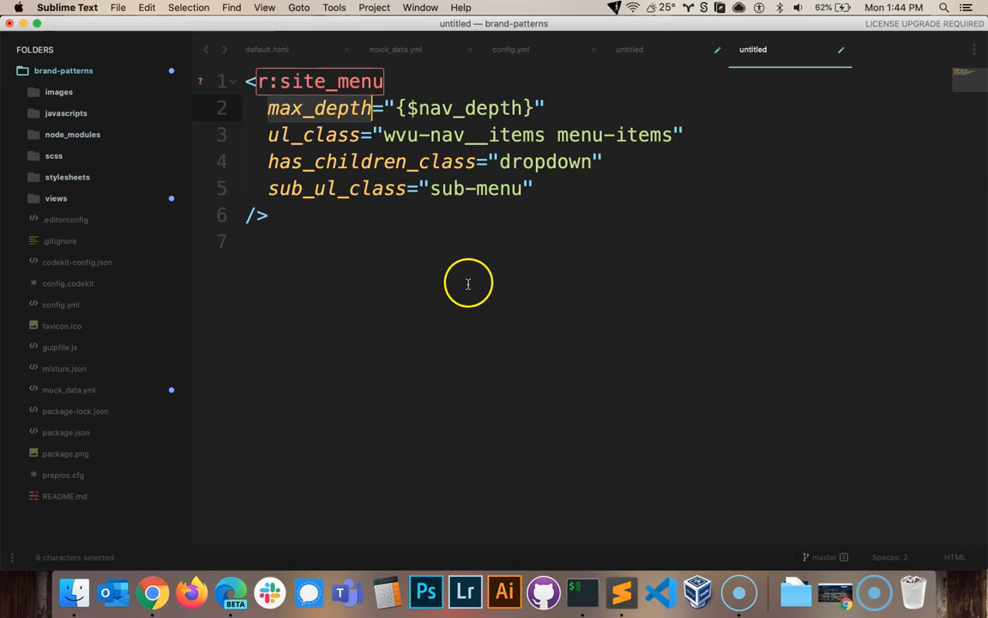
Try a fixed number such as 2 in place of the max_depth variable in the r:site_menu tag, and undo the replacement.
left_click(396, 108)
left_click_drag(397, 108, 539, 108)
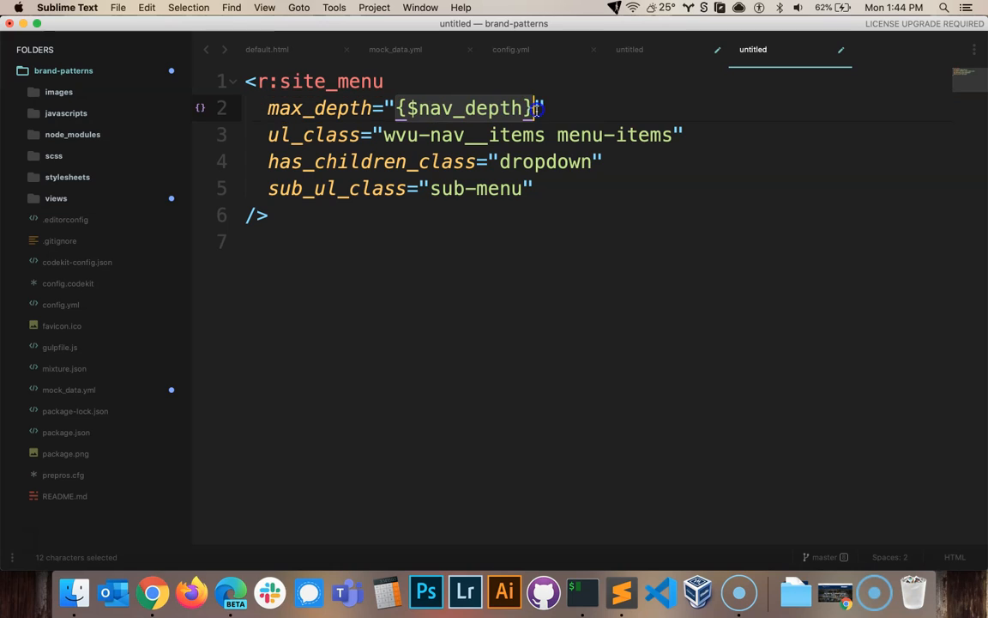
type("1")
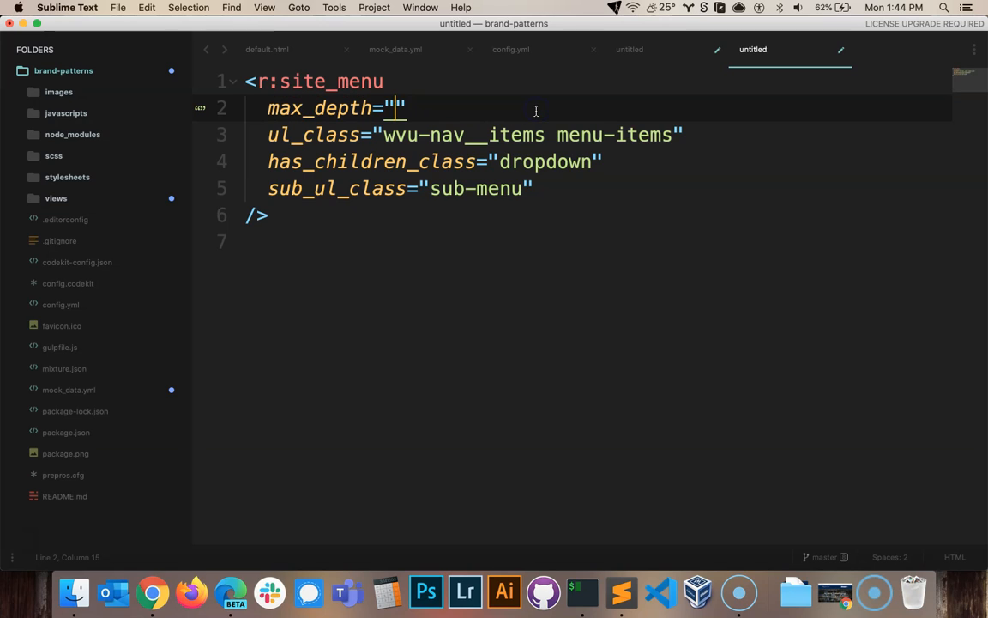
key("super+z")
key("super+z")
key("super+z")
key("super+z")
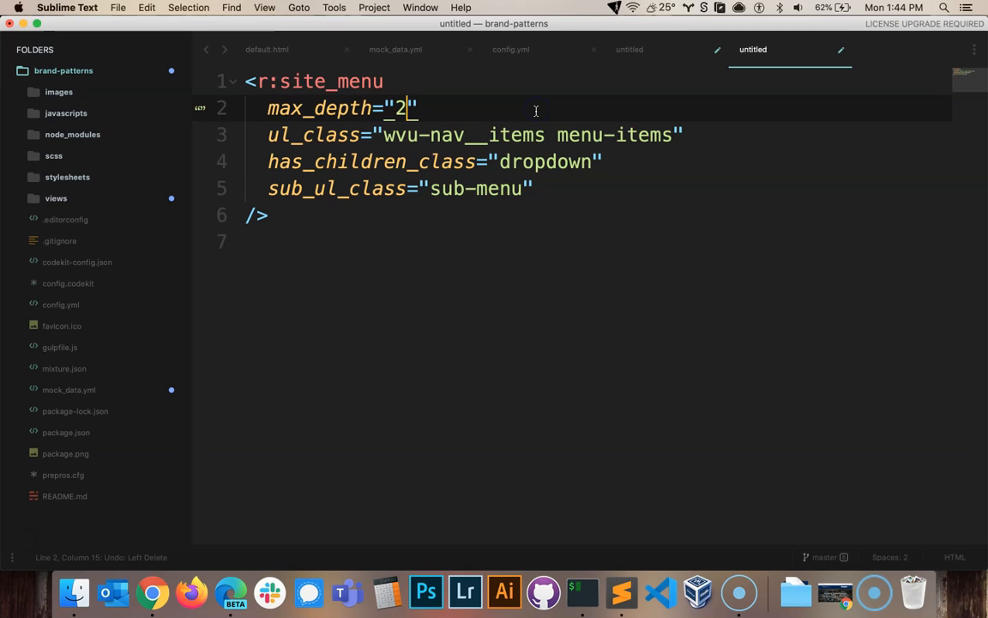
Examine the {$nav_depth} variable used as the max_depth value in the r:site_menu tag.
left_click(397, 110)
left_click_drag(397, 110, 534, 106)
left_click_drag(257, 82, 534, 108)
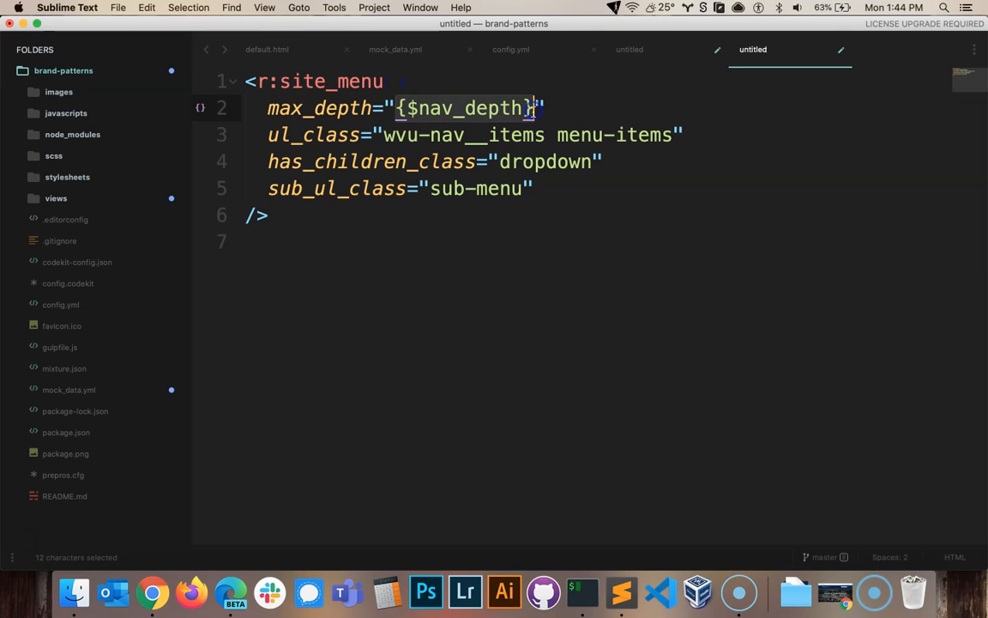
left_click(581, 108)
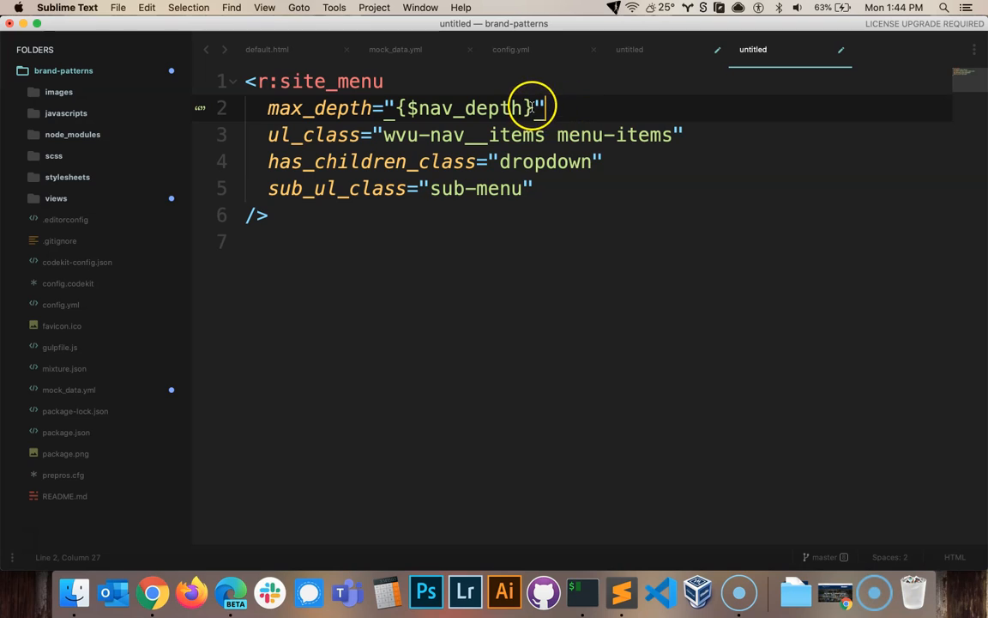
left_click_drag(533, 108, 397, 110)
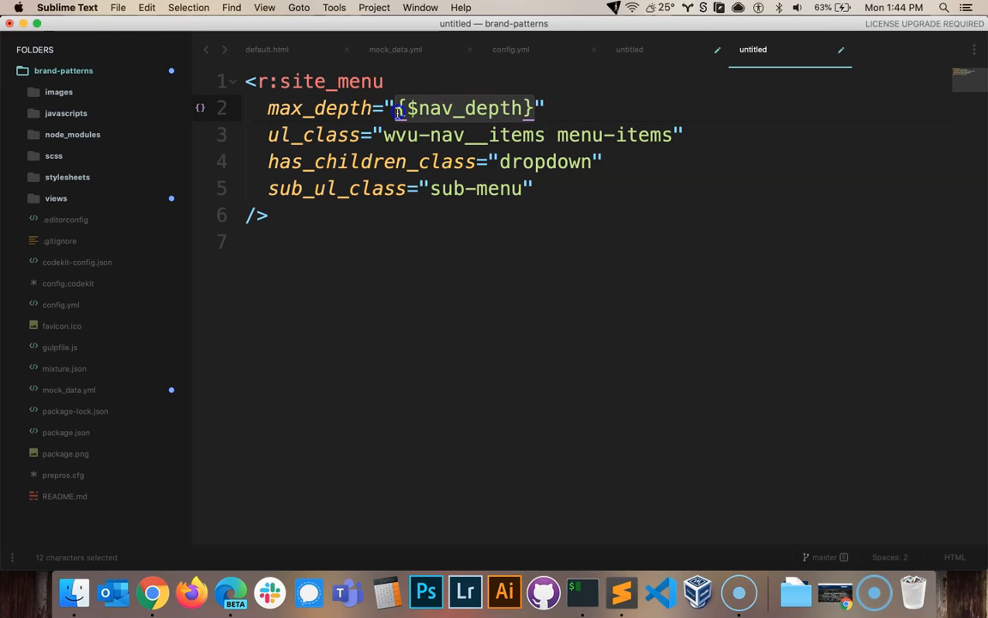
Switch to Edge and enter 2 for nav_depth in the DIY Outdoors site's Data settings.
key("super+Tab")
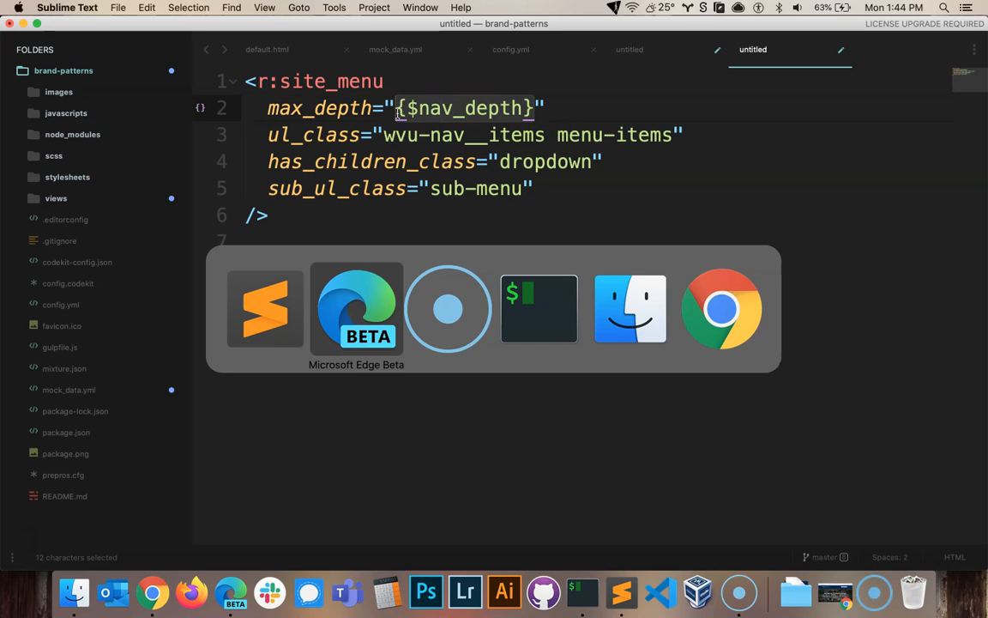
left_click(549, 33)
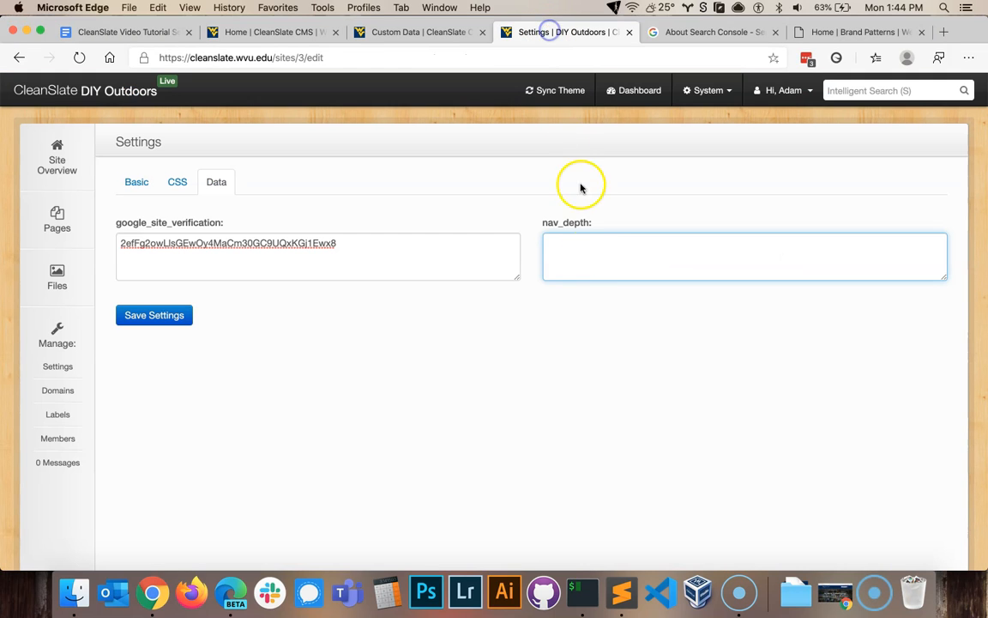
left_click(574, 254)
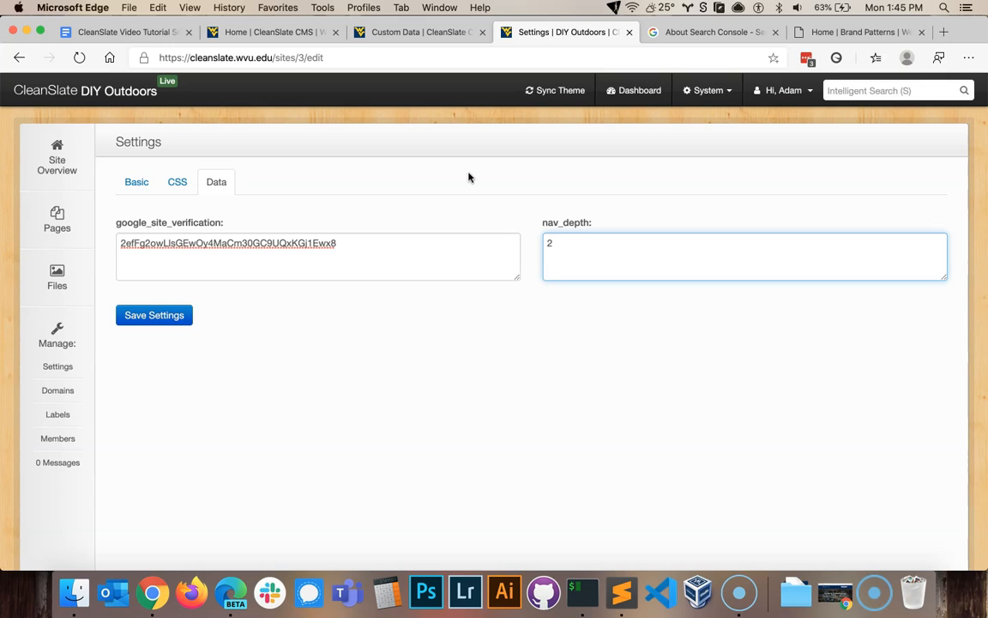
Switch to Sublime Text and compare the {$nav_depth} variable in the r:site_menu tag with the nav_depth entry under custom_site_attributes in config.yml.
key("super+Tab")
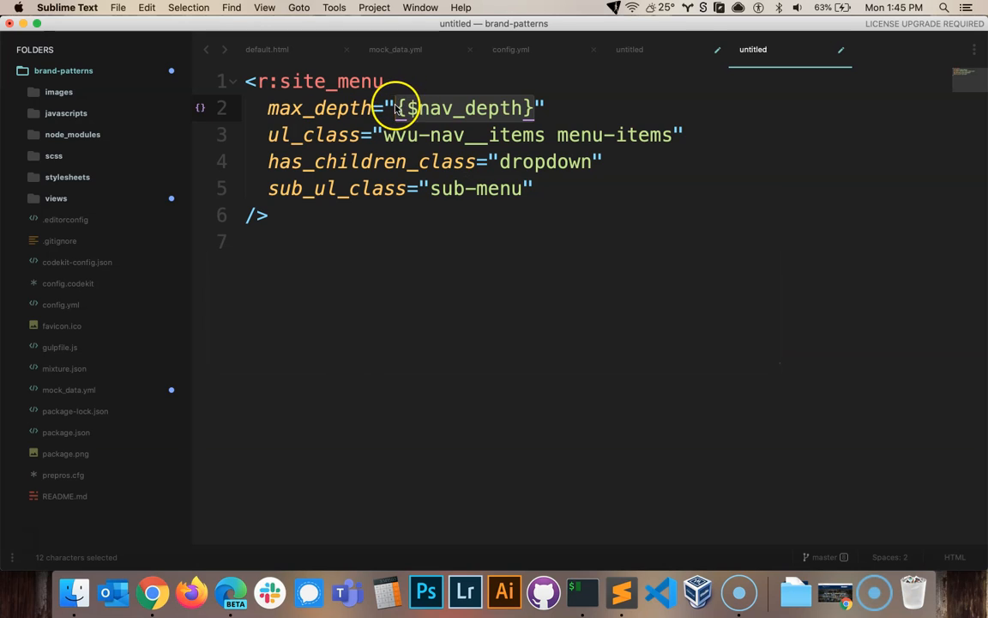
left_click(397, 109)
left_click_drag(397, 107, 534, 109)
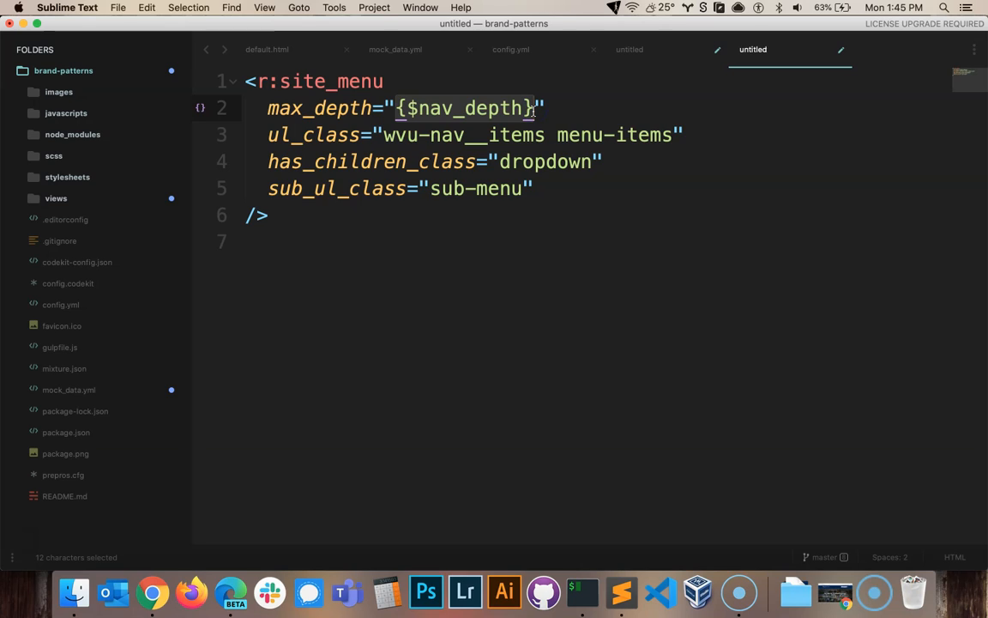
left_click(510, 49)
left_click(395, 322)
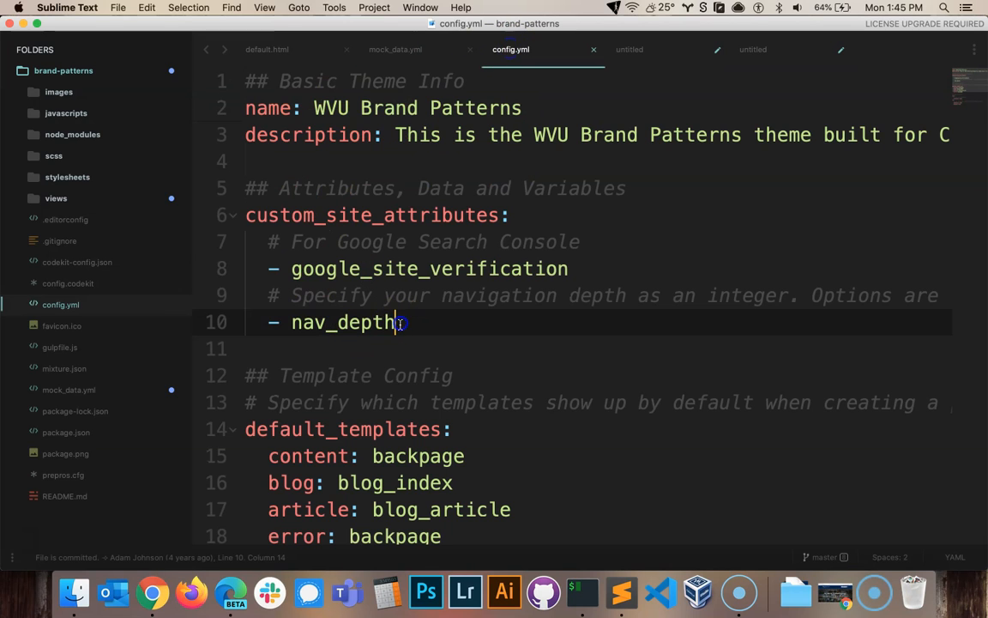
left_click_drag(396, 323, 177, 331)
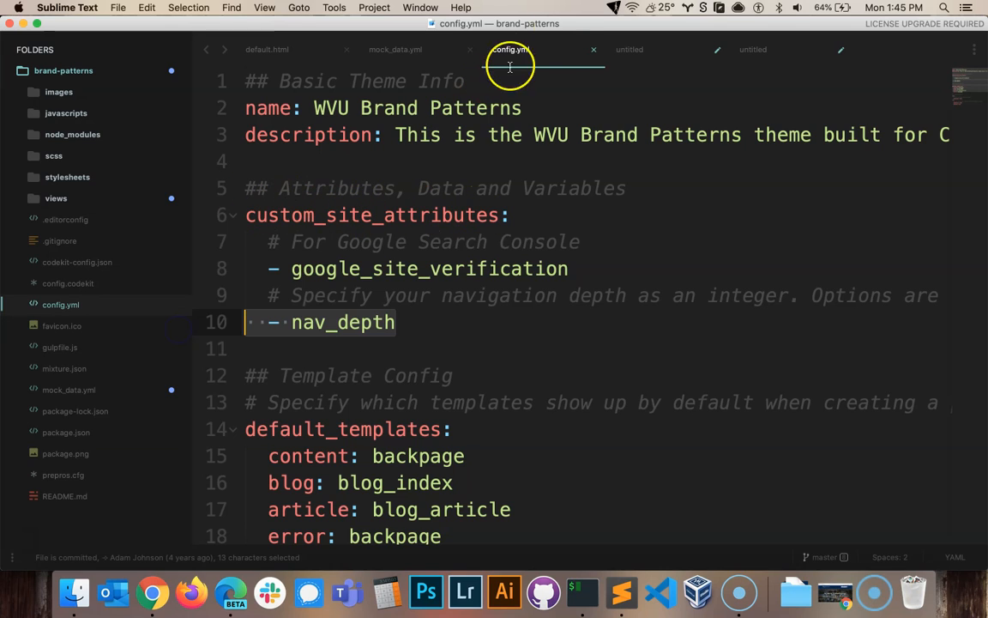
left_click(395, 323)
left_click_drag(405, 325, 266, 326)
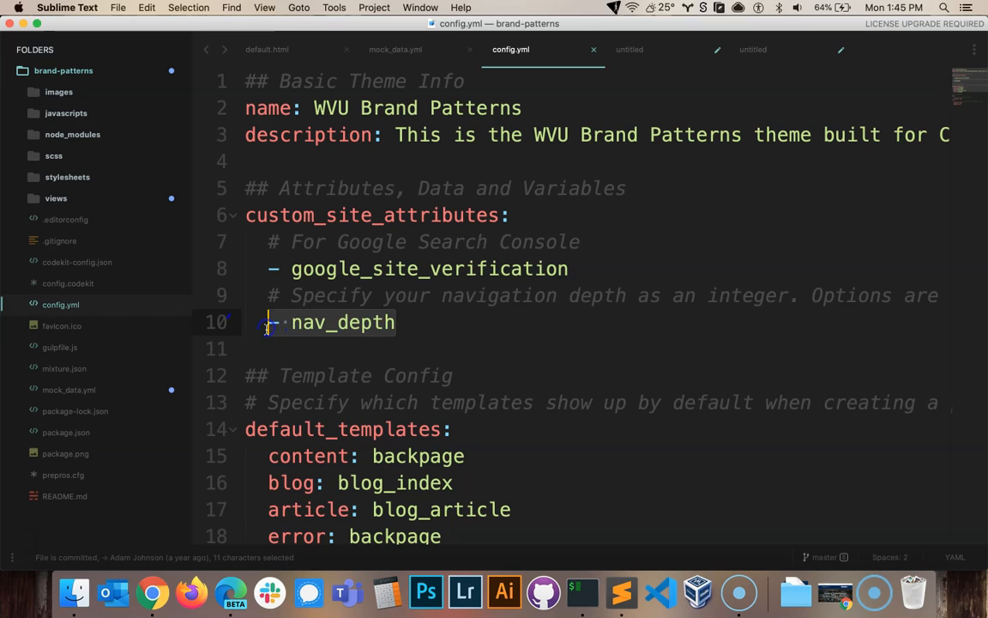
Compare the r:site_menu tag's max_depth attribute with the nav_depth value in the site's Data settings in Edge.
left_click(764, 52)
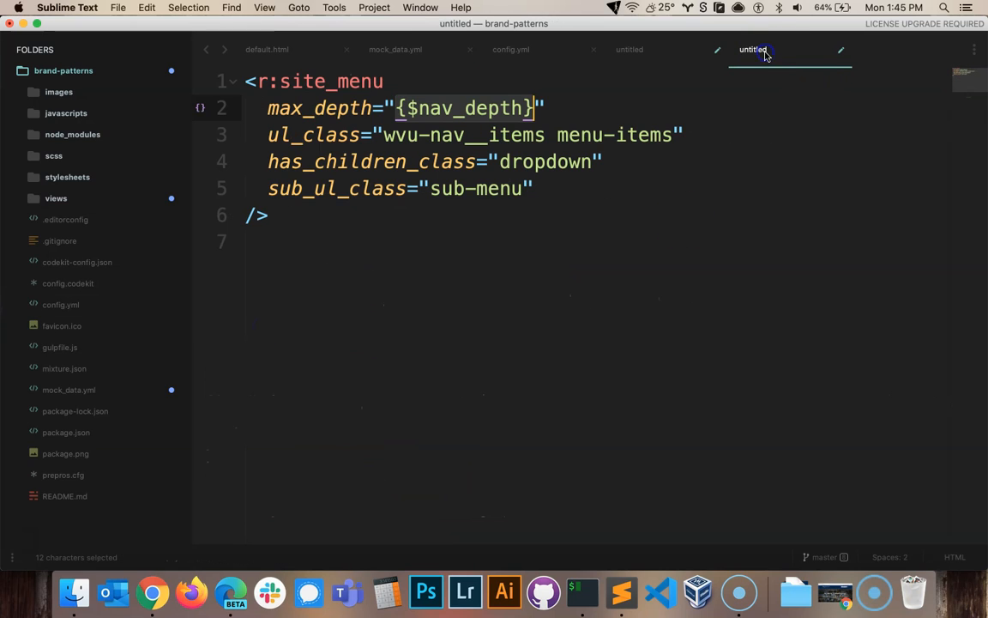
left_click_drag(249, 81, 529, 107)
key("super+Tab")
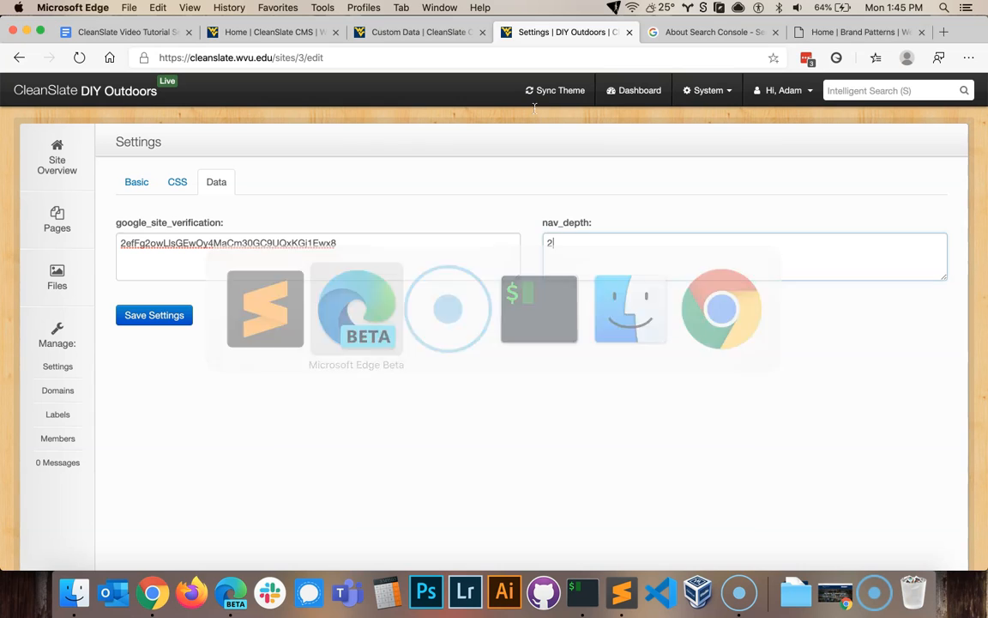
double_click(570, 252)
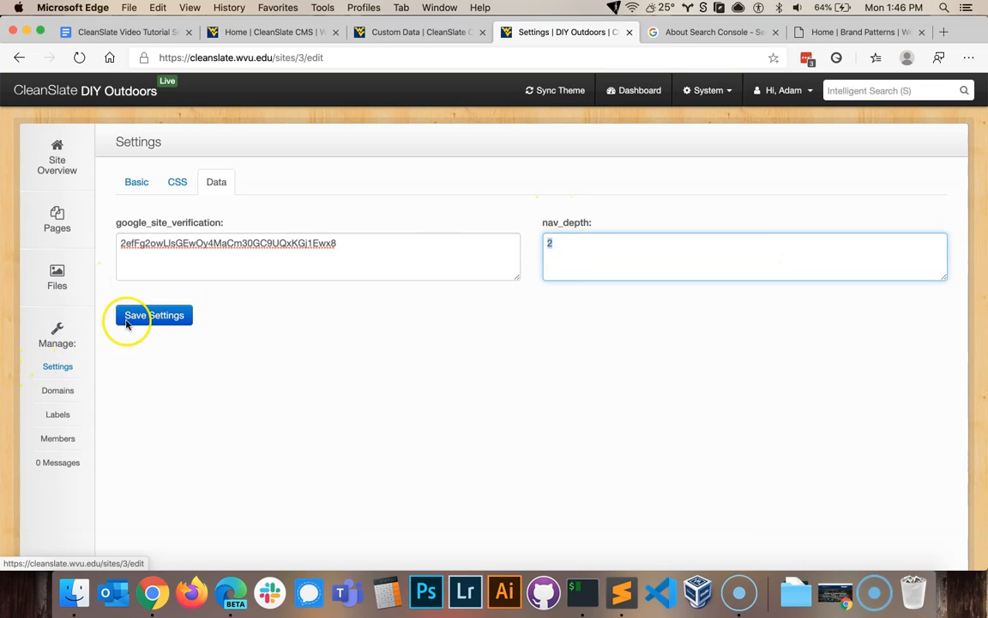
double_click(596, 237)
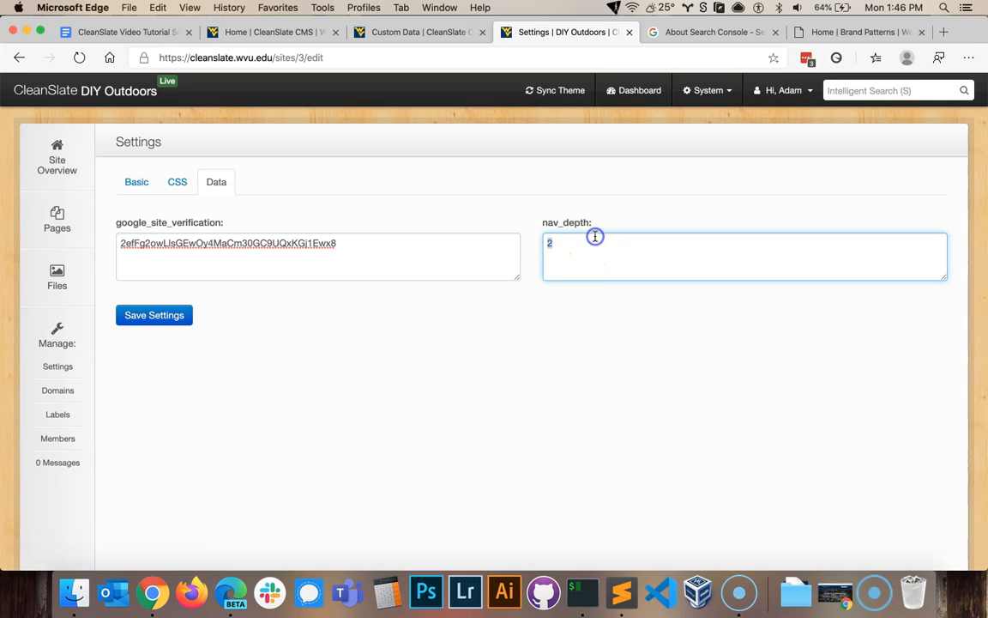
left_click(469, 306)
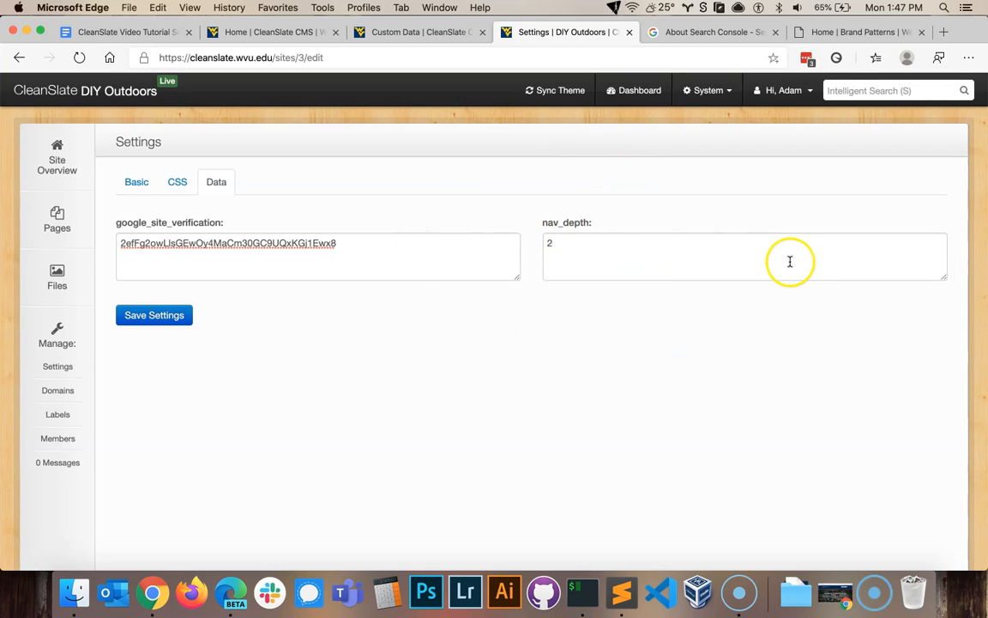
Open the local Brand Patterns preview page and examine the Hammer Warning beneath the "Ultimate Question of Life, the Universe and Everything" line.
left_click(837, 32)
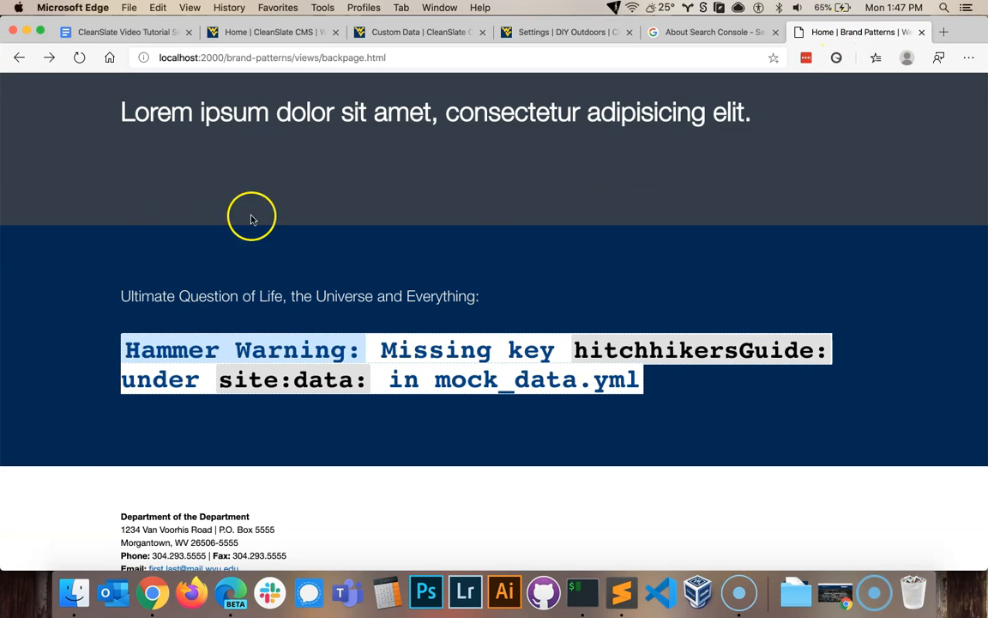
double_click(339, 58)
left_click(121, 260)
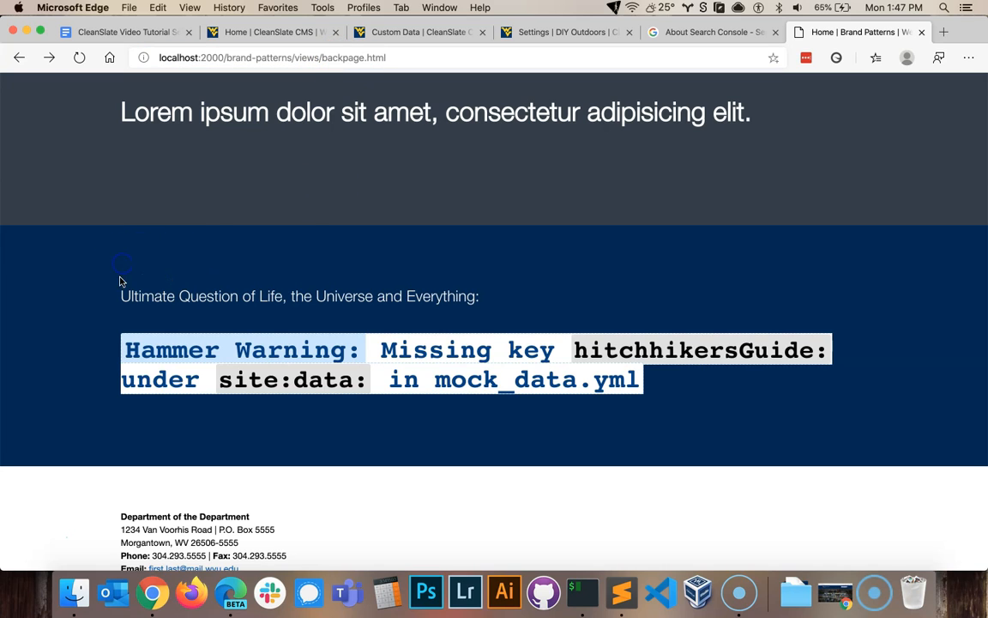
left_click_drag(122, 293, 506, 289)
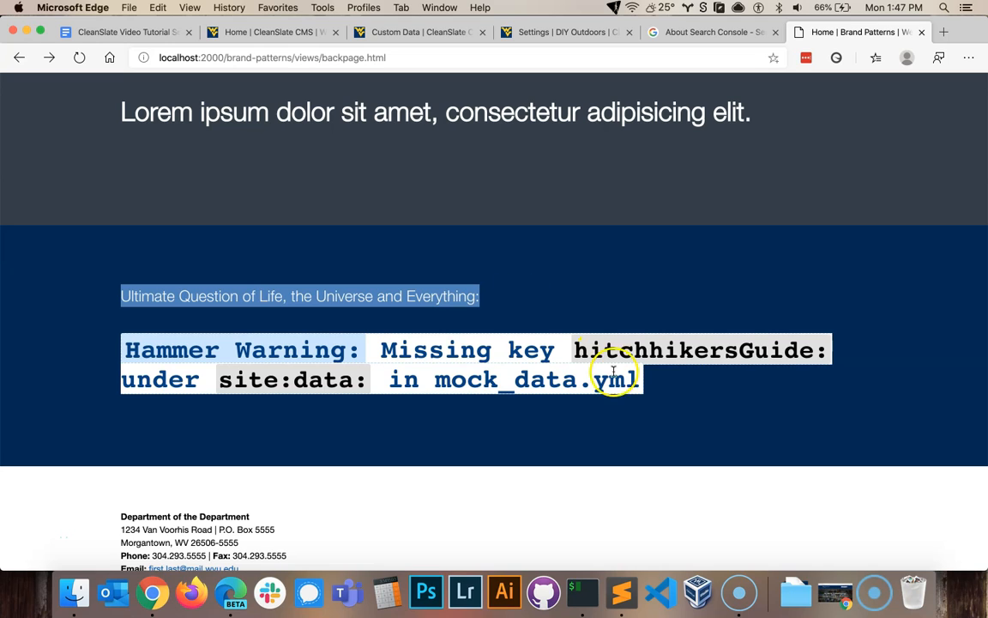
left_click_drag(669, 387, 118, 344)
left_click(72, 343)
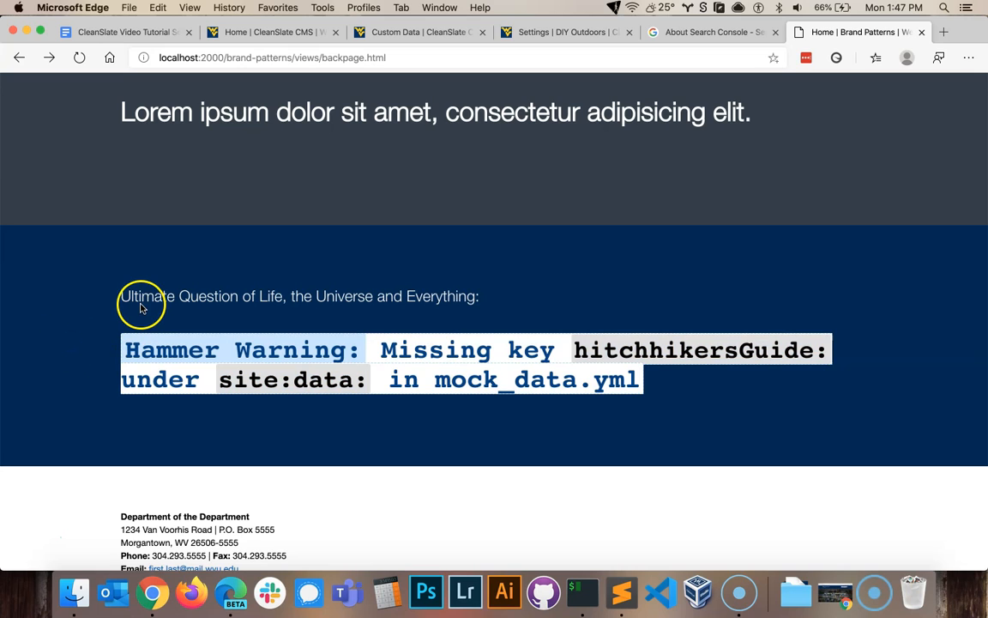
left_click_drag(126, 296, 488, 306)
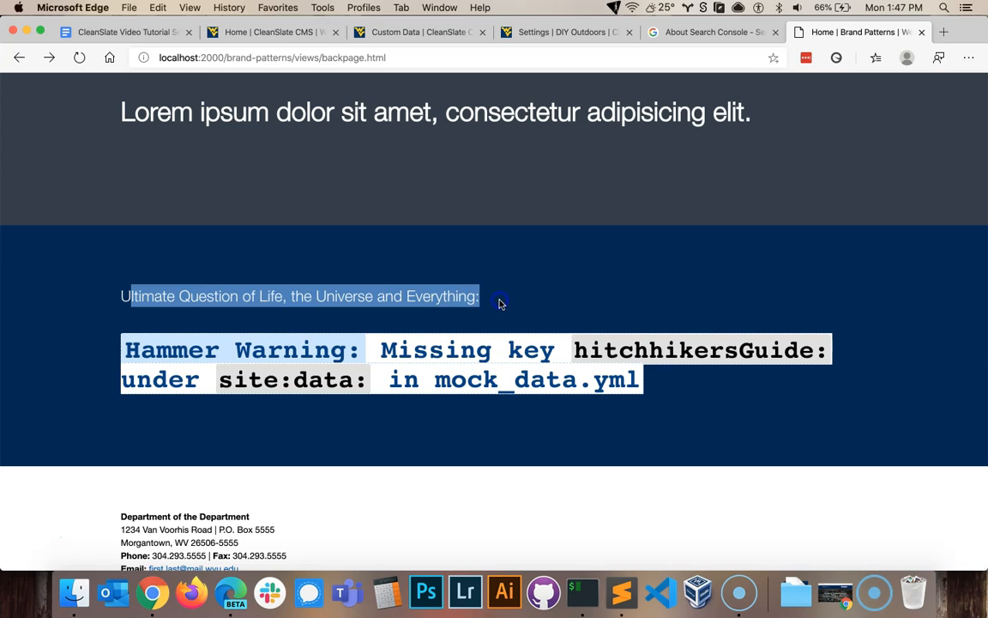
left_click(131, 351)
left_click_drag(127, 350, 365, 352)
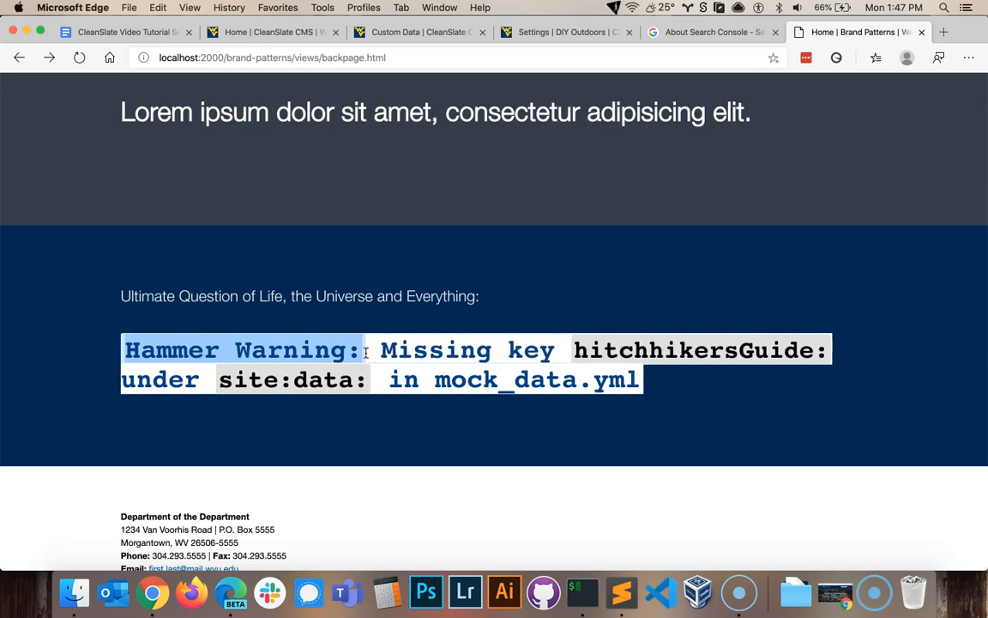
left_click_drag(376, 331, 819, 352)
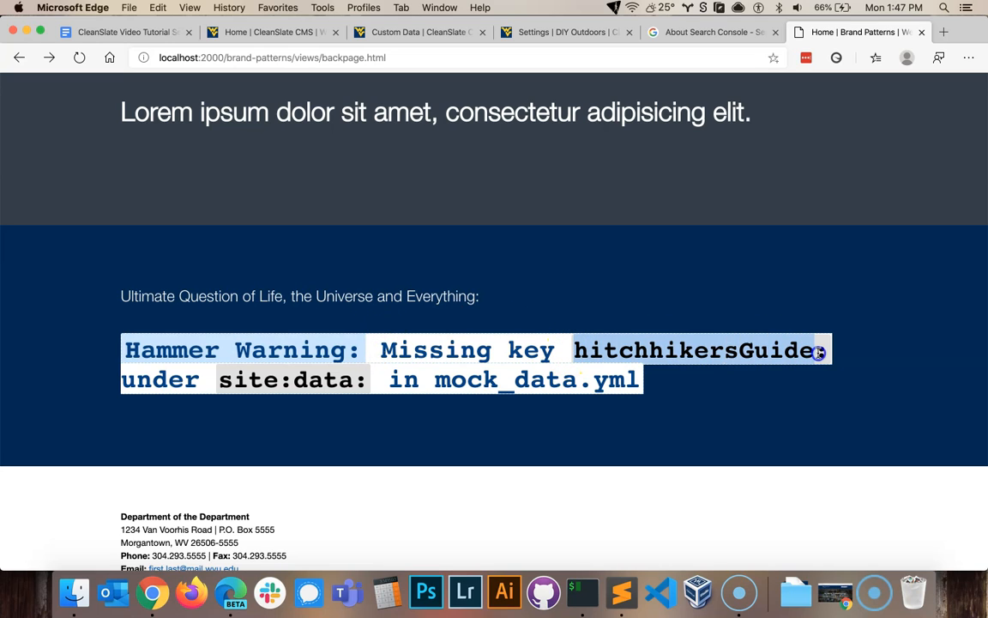
left_click_drag(220, 379, 667, 382)
left_click(668, 384)
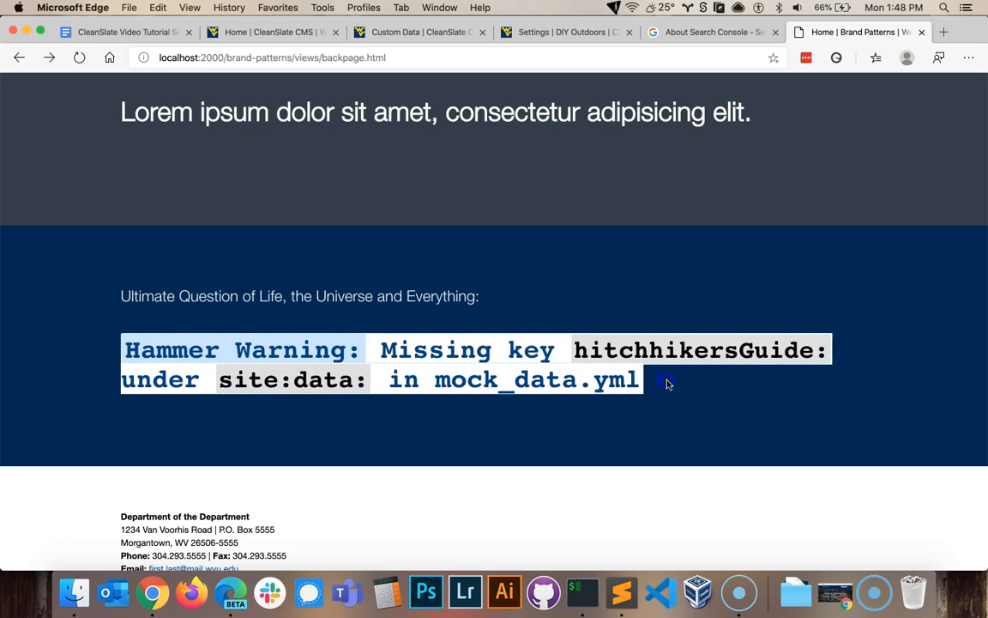
Switch to Sublime Text and examine the blue background section in default.html, including its r:site:data tag named hitchhikersGuide.
key("super+Tab")
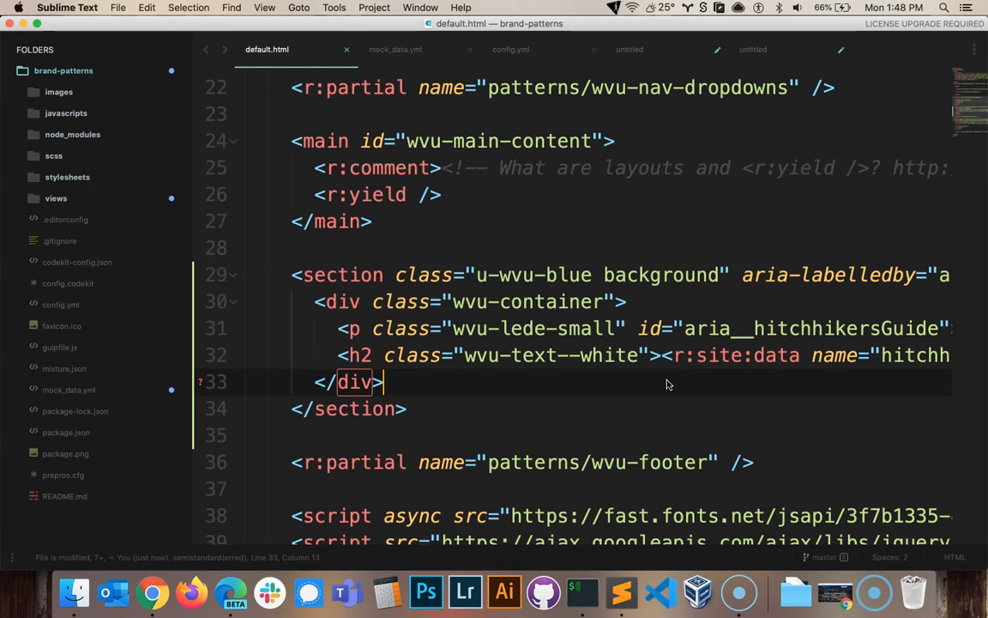
left_click_drag(292, 276, 416, 407)
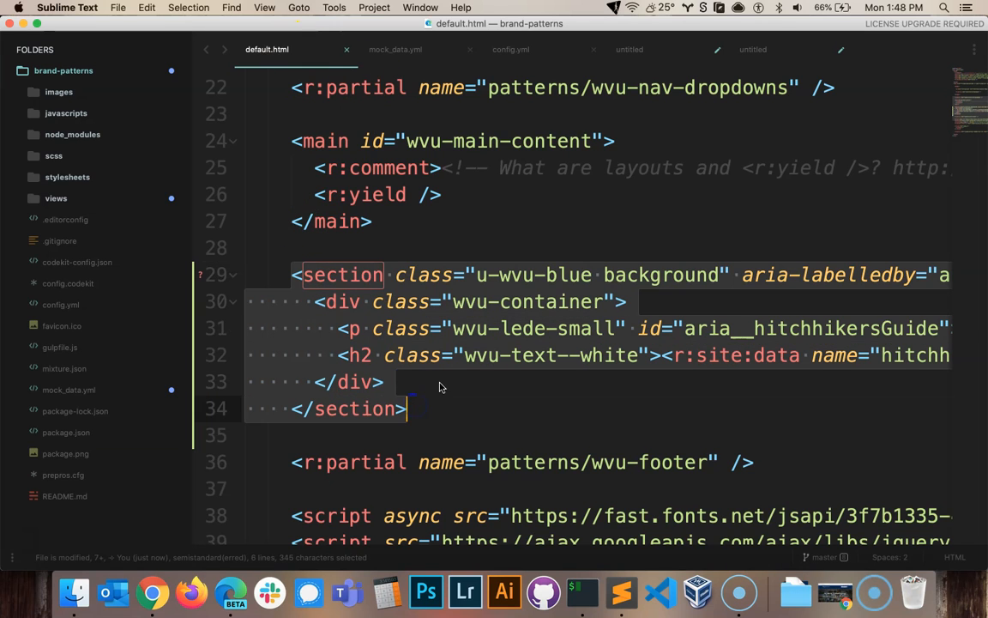
scroll(485, 344, "right", 8)
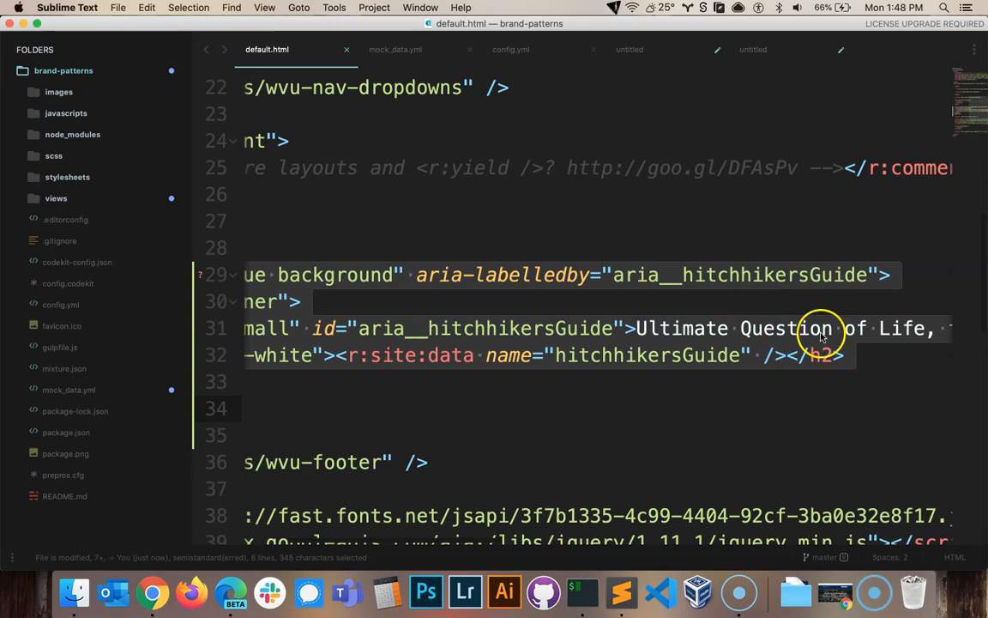
scroll(684, 370, "right", 7)
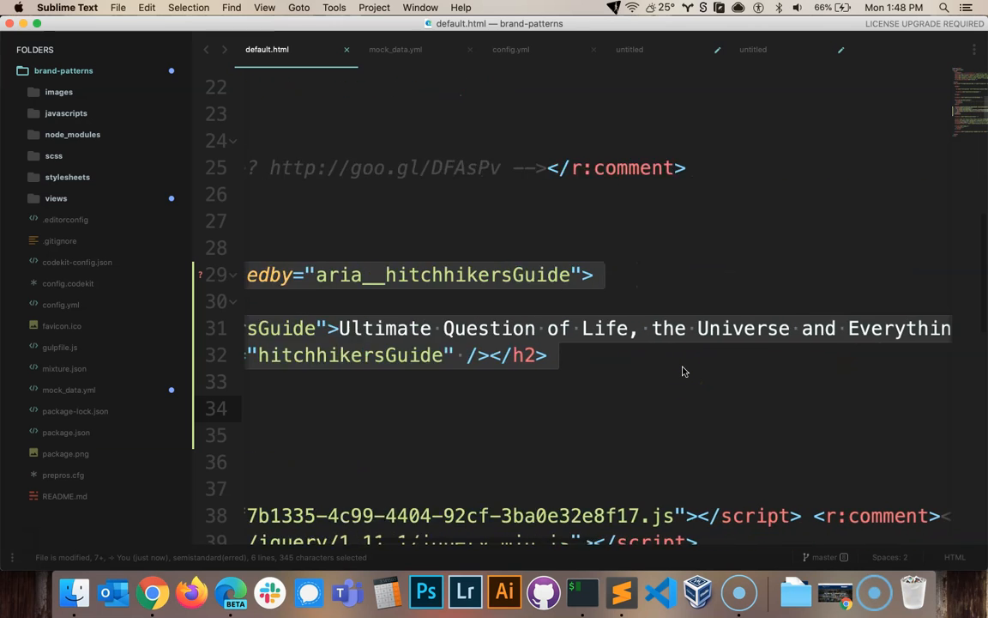
scroll(684, 370, "left", 10)
left_click(325, 359)
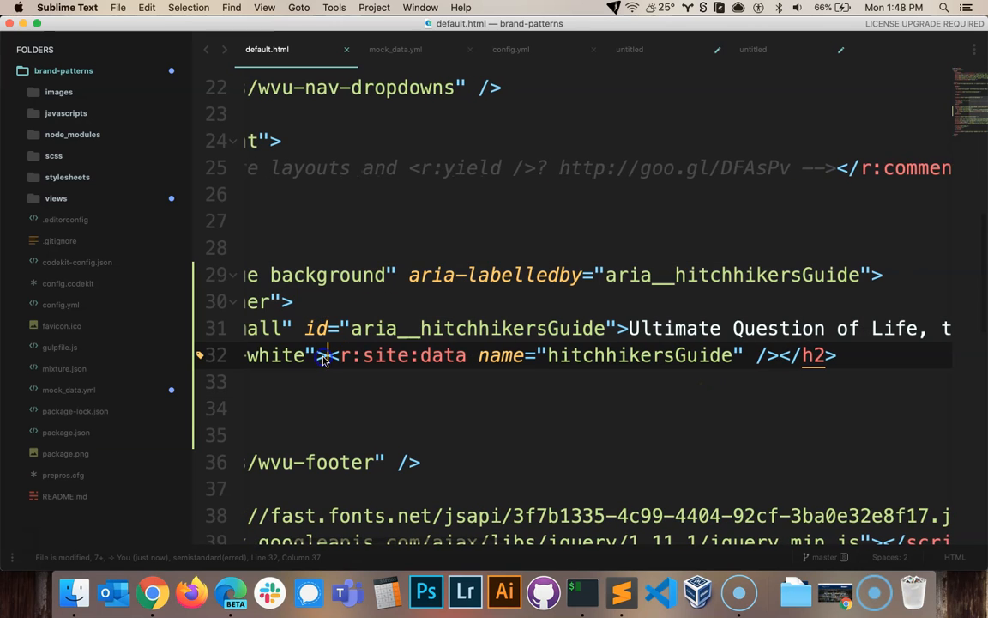
left_click_drag(328, 355, 774, 363)
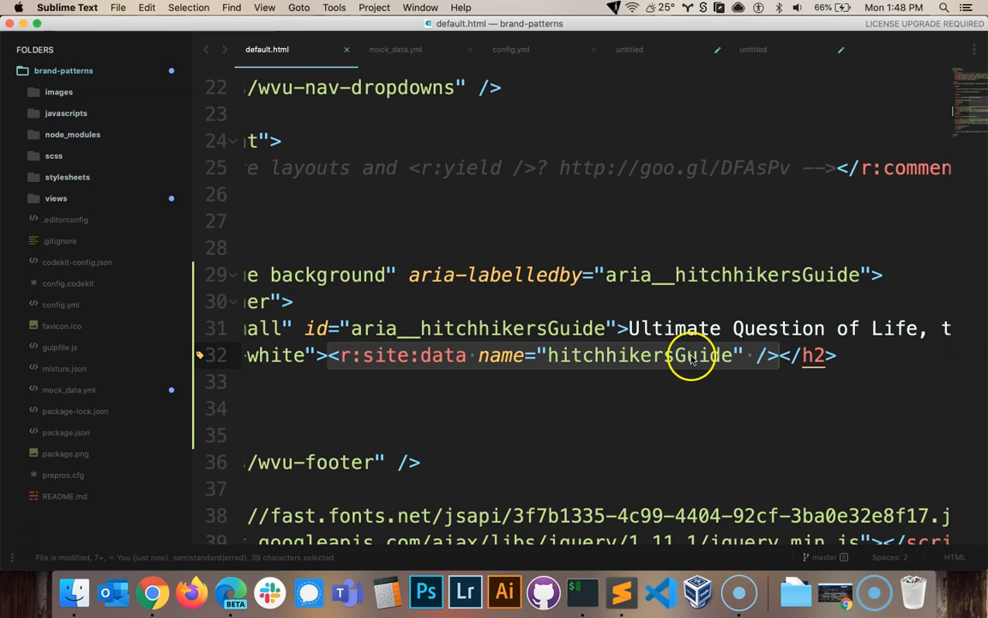
Open mock_data.yml and examine how the mock attributes are nested under the site and data keys.
left_click(407, 47)
left_click_drag(258, 307, 317, 307)
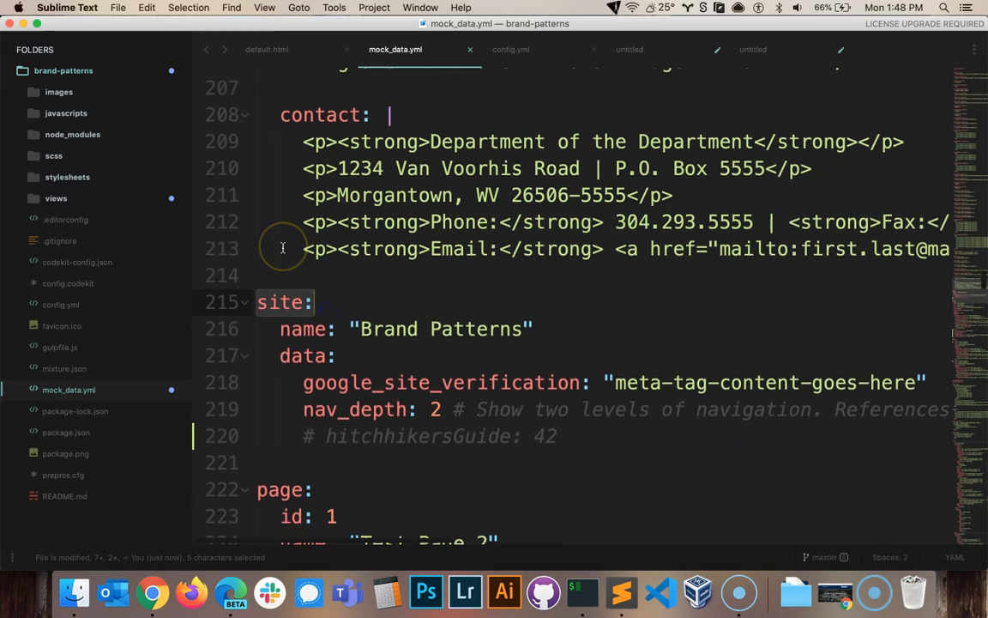
scroll(273, 248, "down", 3)
scroll(346, 341, "up", 2)
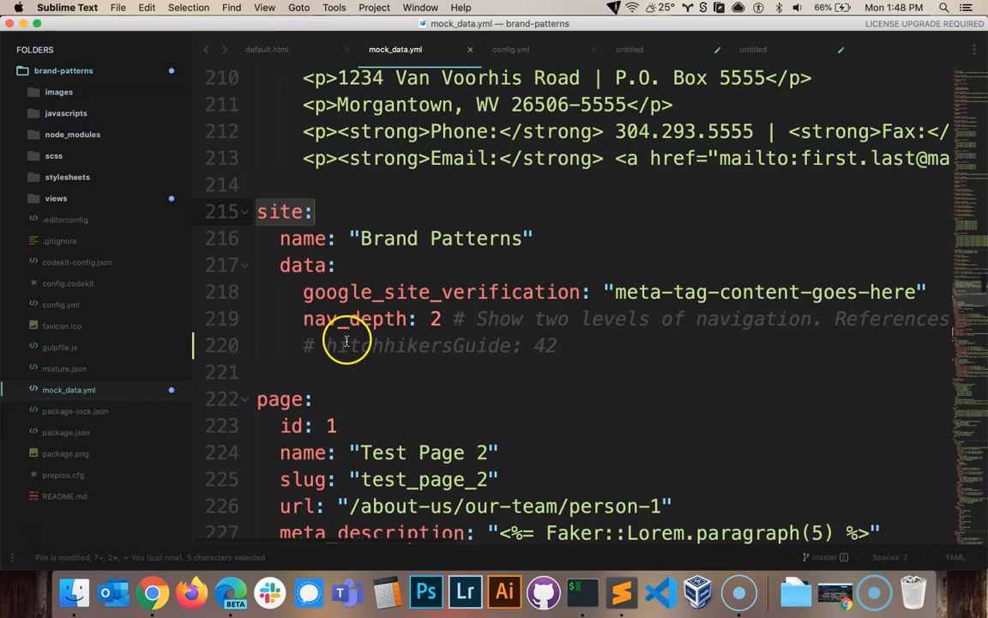
left_click(260, 215)
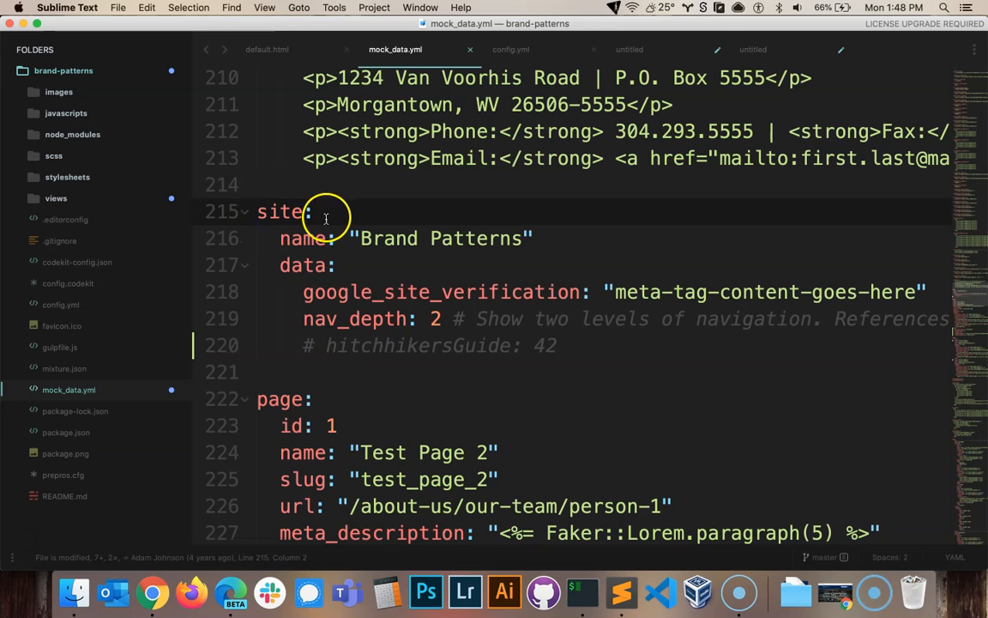
left_click_drag(282, 265, 367, 262)
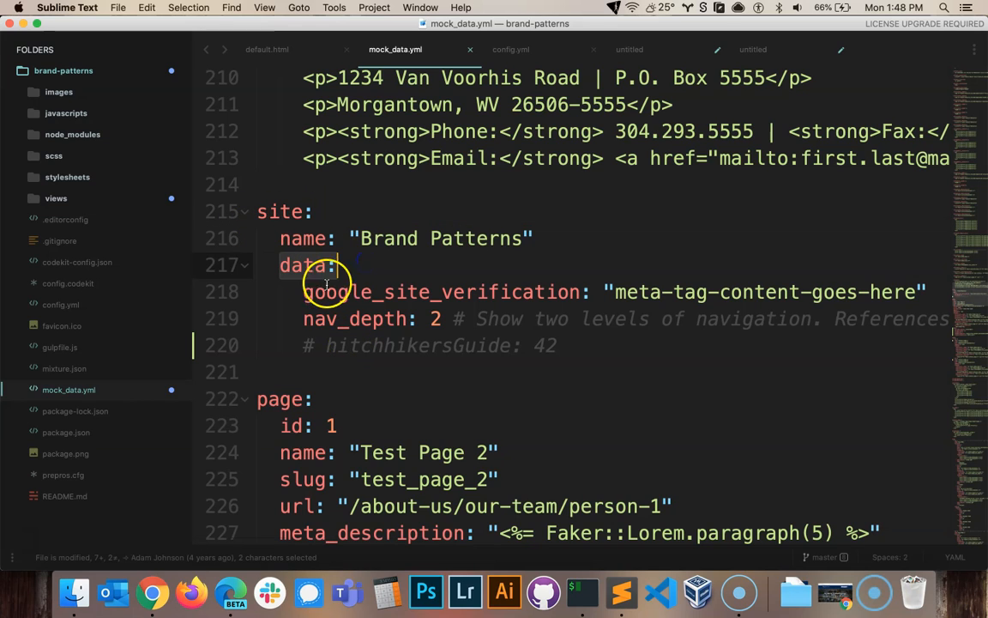
left_click_drag(303, 291, 447, 319)
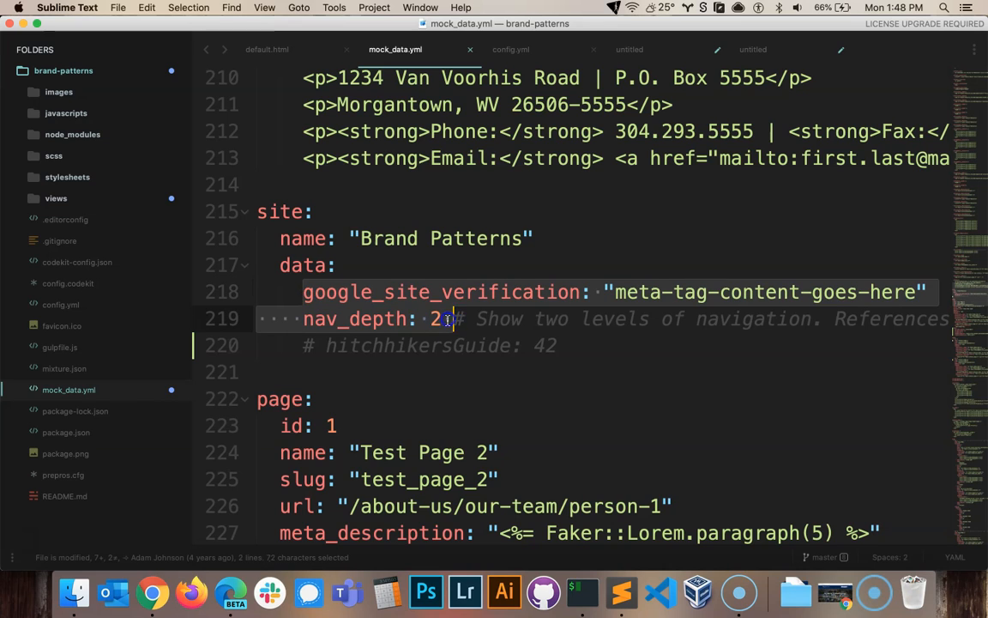
Examine the mock values assigned to google_site_verification and nav_depth under the site's data key.
left_click(573, 294)
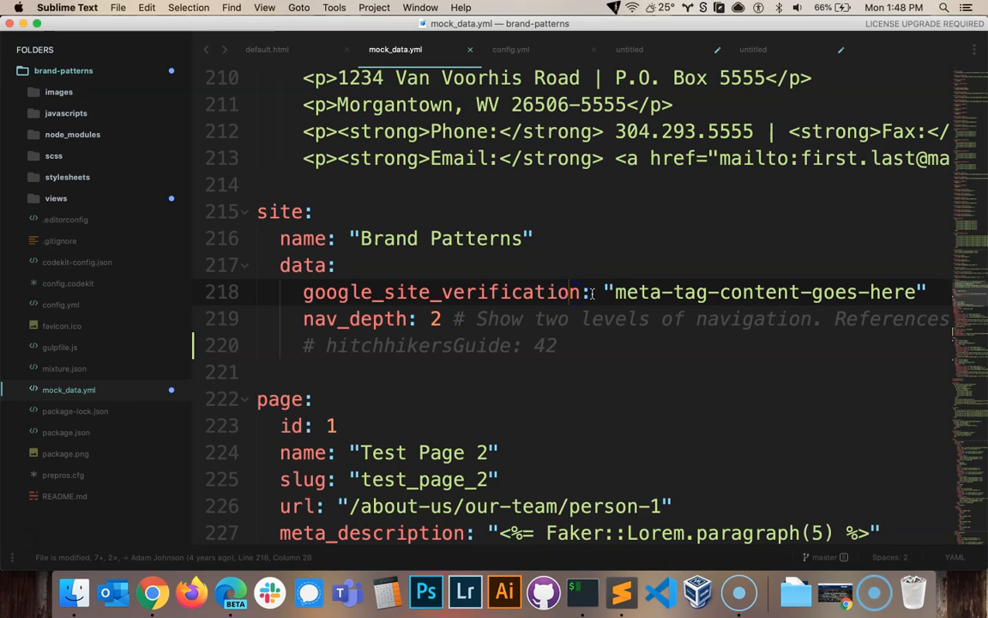
left_click_drag(592, 292, 307, 290)
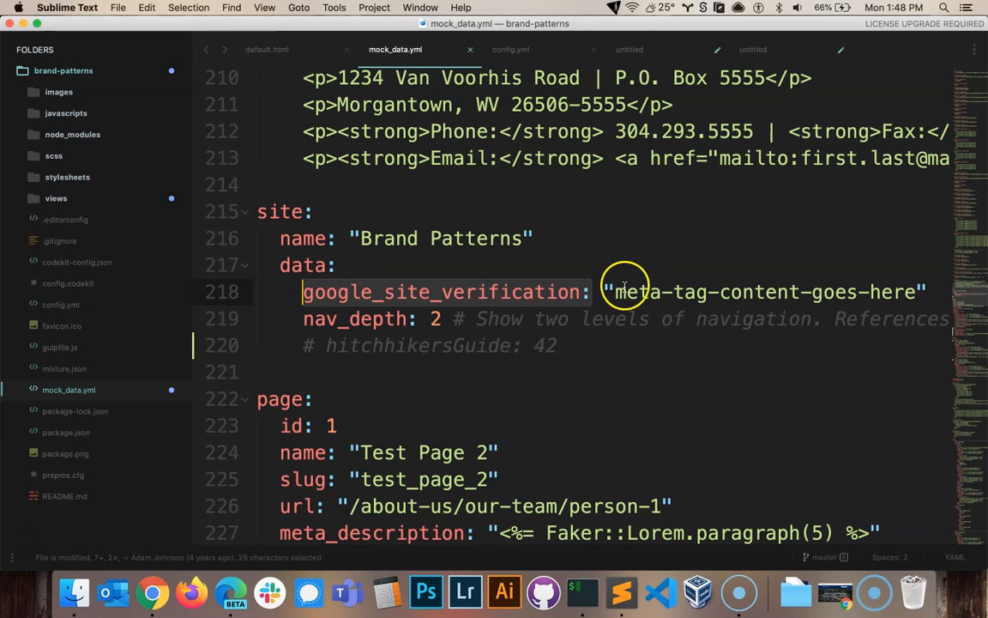
left_click_drag(615, 292, 916, 294)
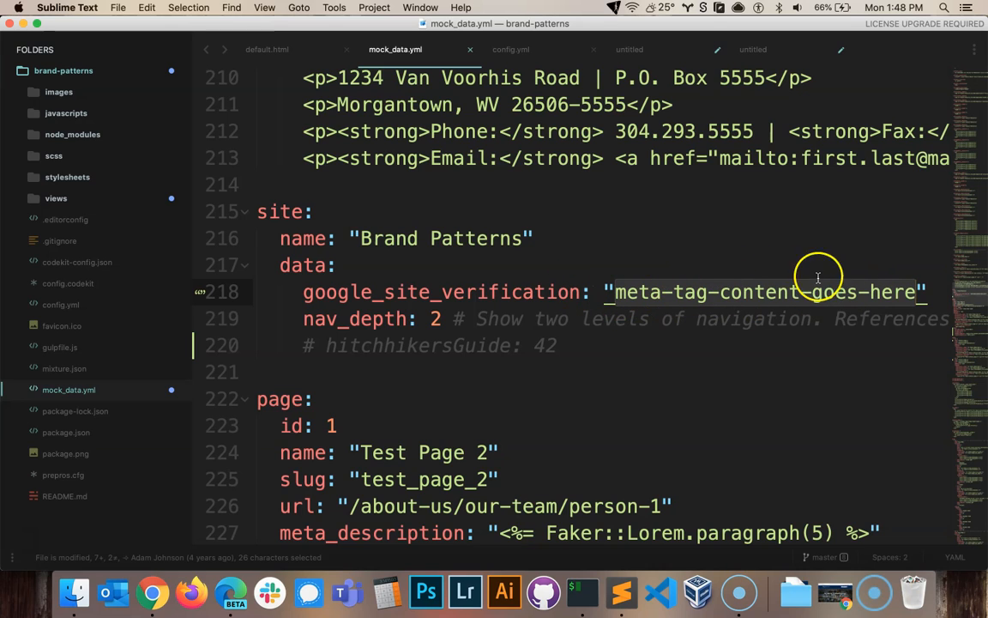
left_click(433, 318)
double_click(435, 318)
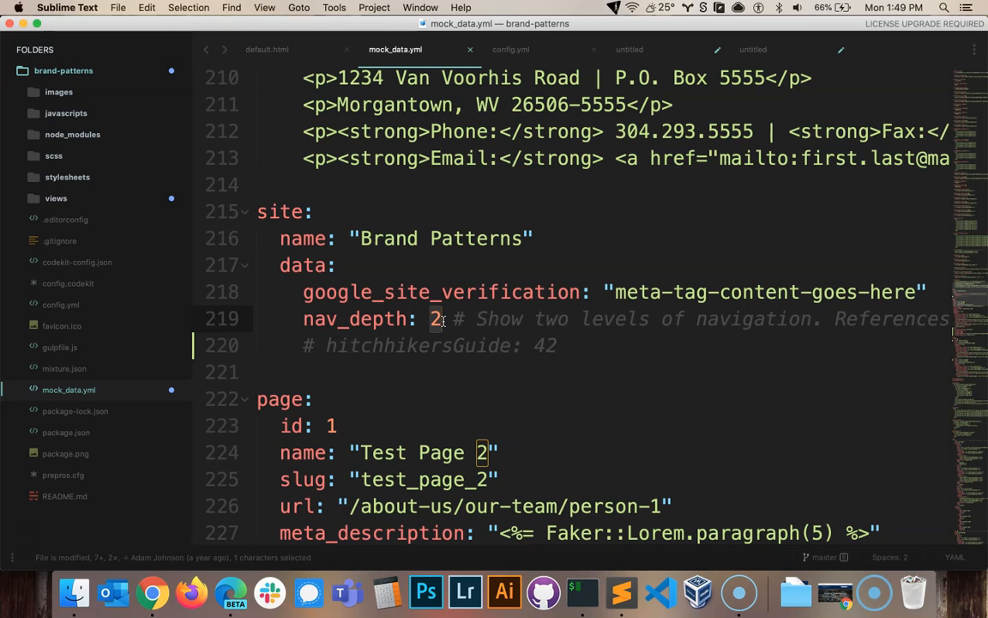
Uncomment the hitchhikersGuide: 42 line under the site's data key and save mock_data.yml.
left_click(326, 346)
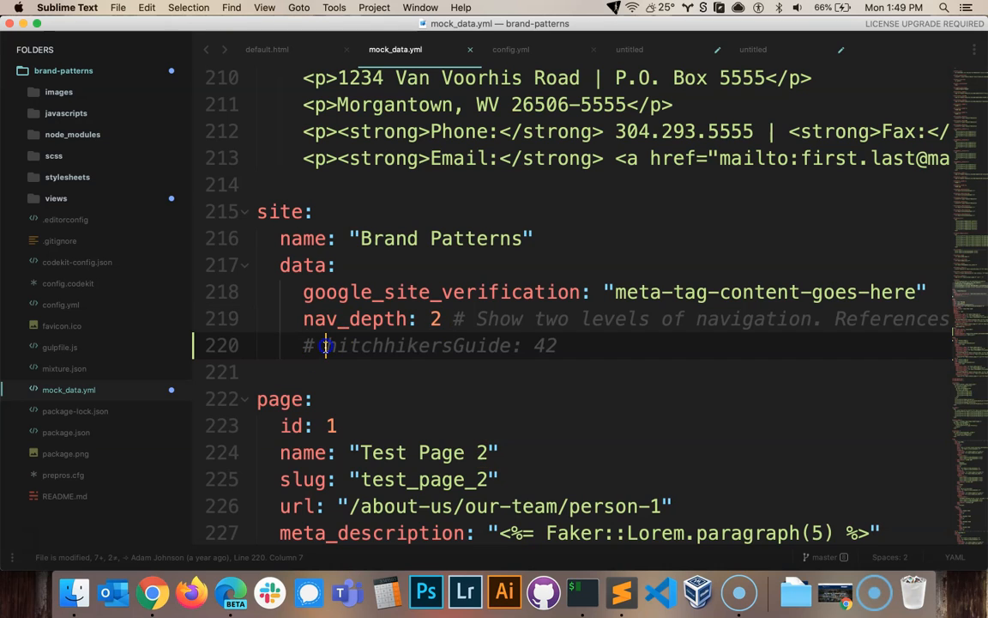
key("super+slash")
left_click_drag(532, 346, 314, 346)
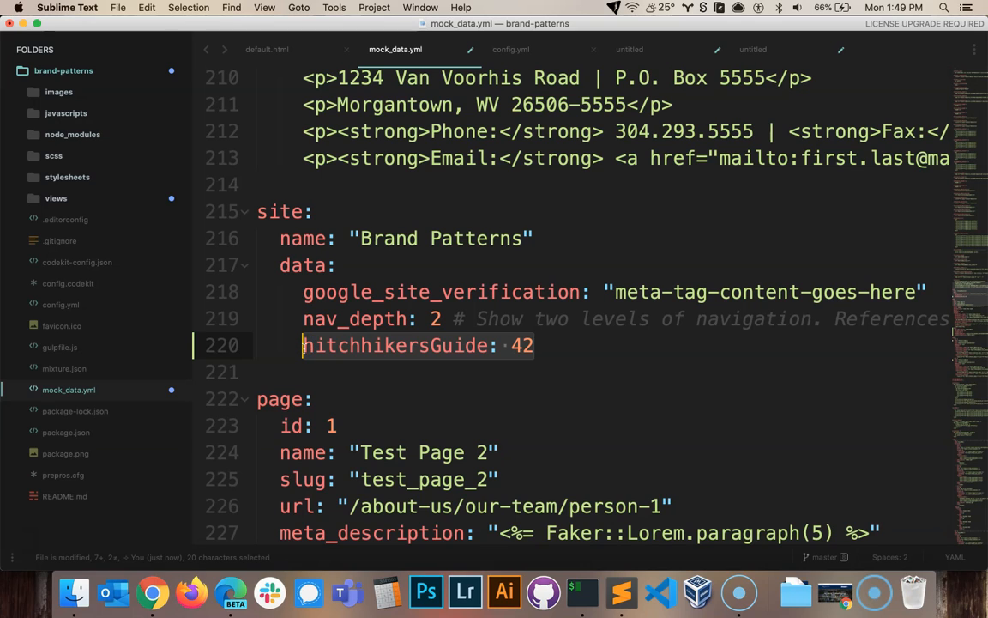
left_click_drag(304, 348, 508, 350)
left_click(536, 347)
key("super+s")
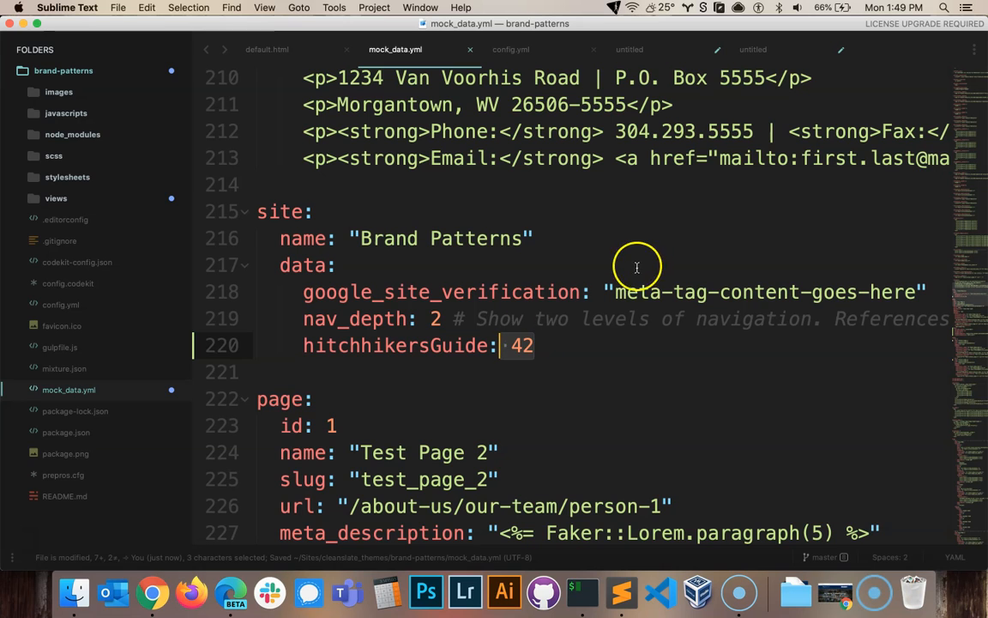
Switch to Edge, reload the local Brand Patterns page, and check the value beneath the Ultimate Question line.
key("super+Tab")
key("super+r")
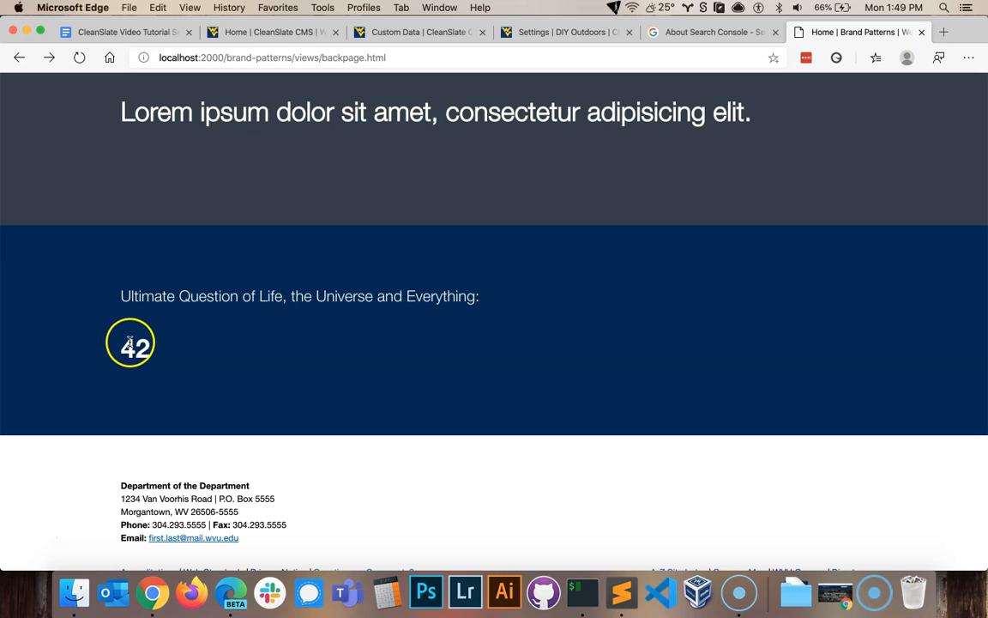
left_click_drag(125, 344, 167, 352)
left_click(167, 353)
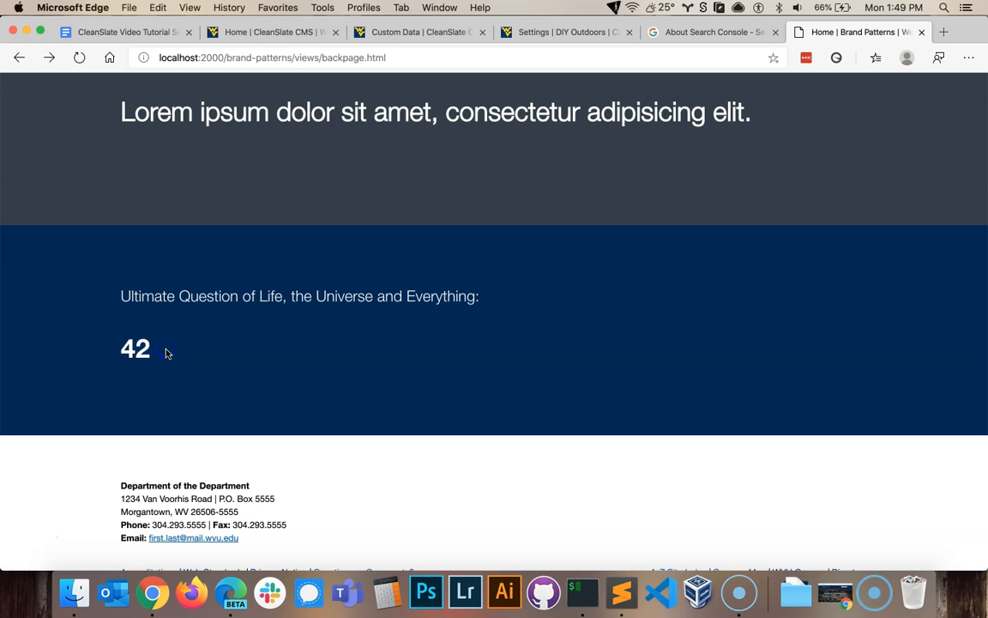
Switch to Sublime Text and compare the hitchhikersGuide key in mock_data.yml with the r:site:data tag in default.html.
key("super+Tab")
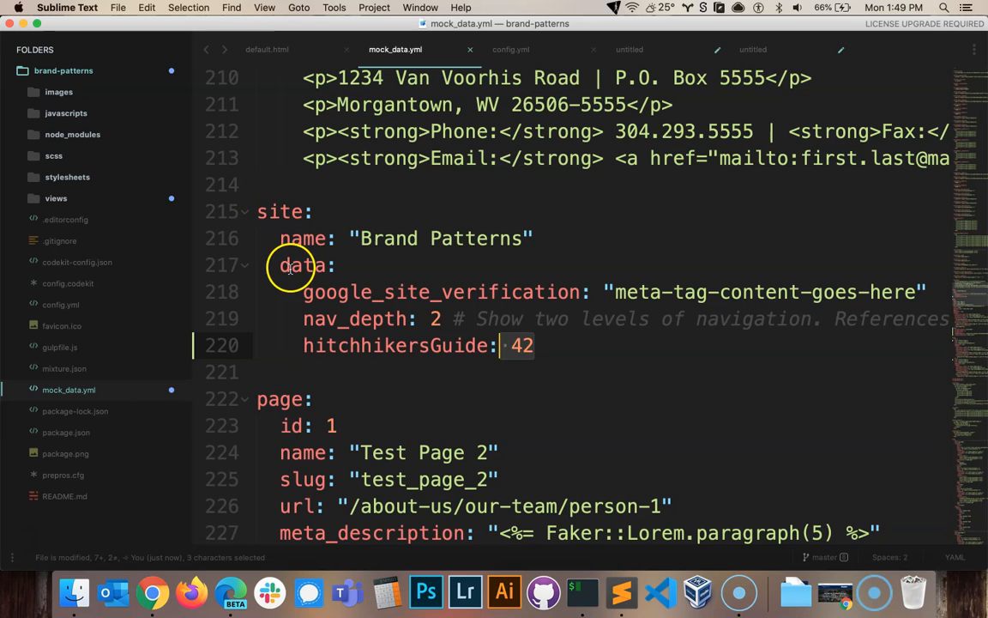
left_click_drag(302, 346, 495, 345)
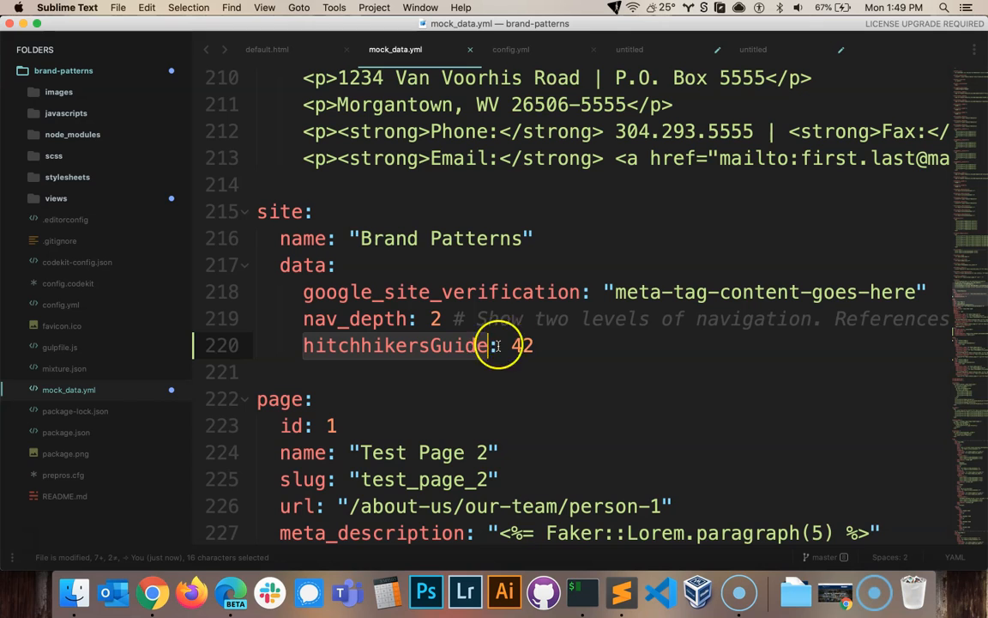
left_click(249, 49)
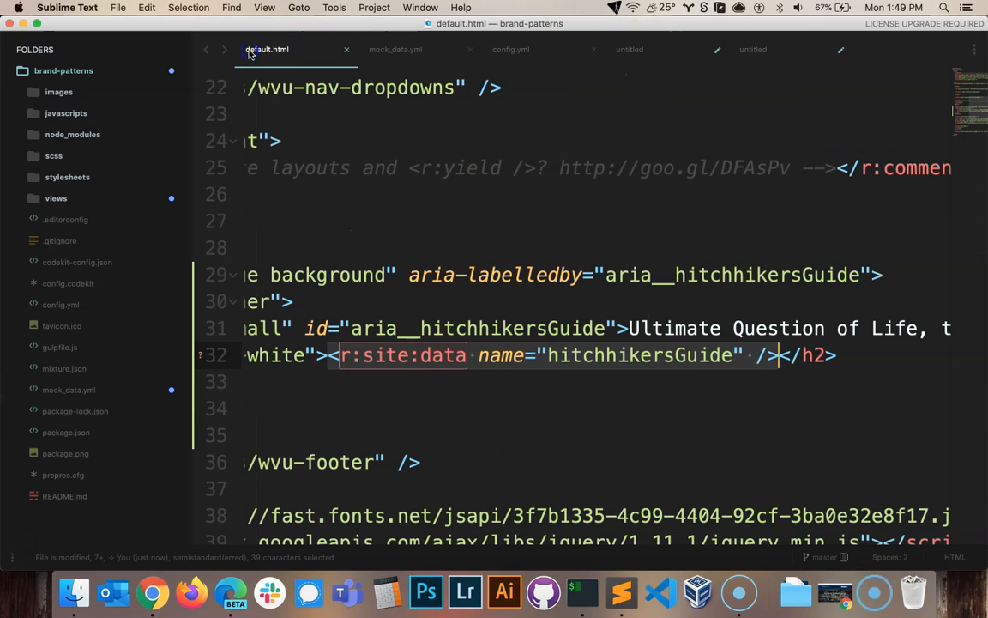
left_click(330, 356)
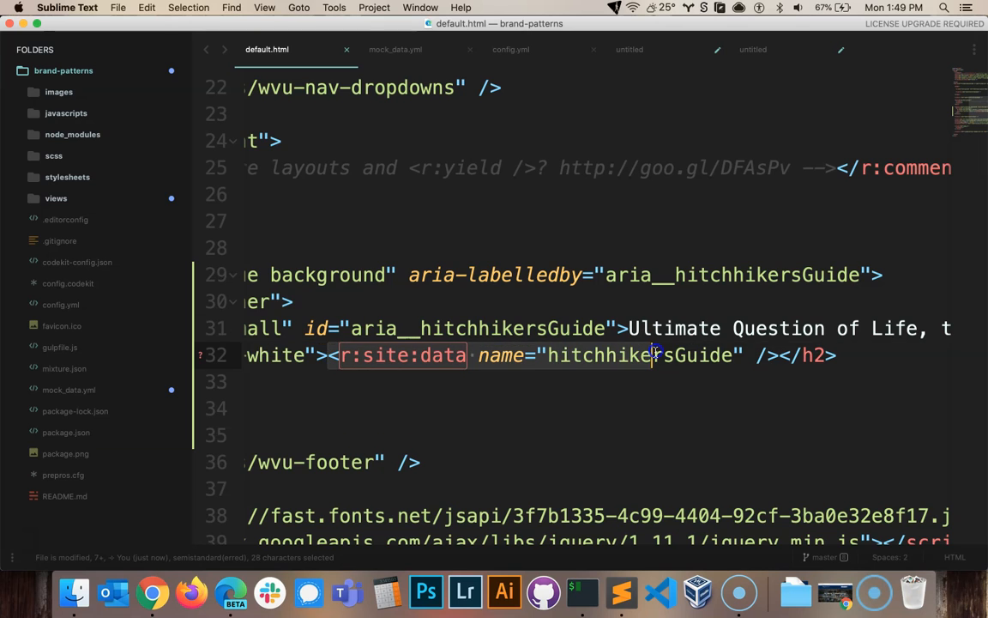
Switch to Edge and review the Custom Data page's steps for defining site attributes in config.yml, calling them in templates, and entering their values.
key("super+Tab")
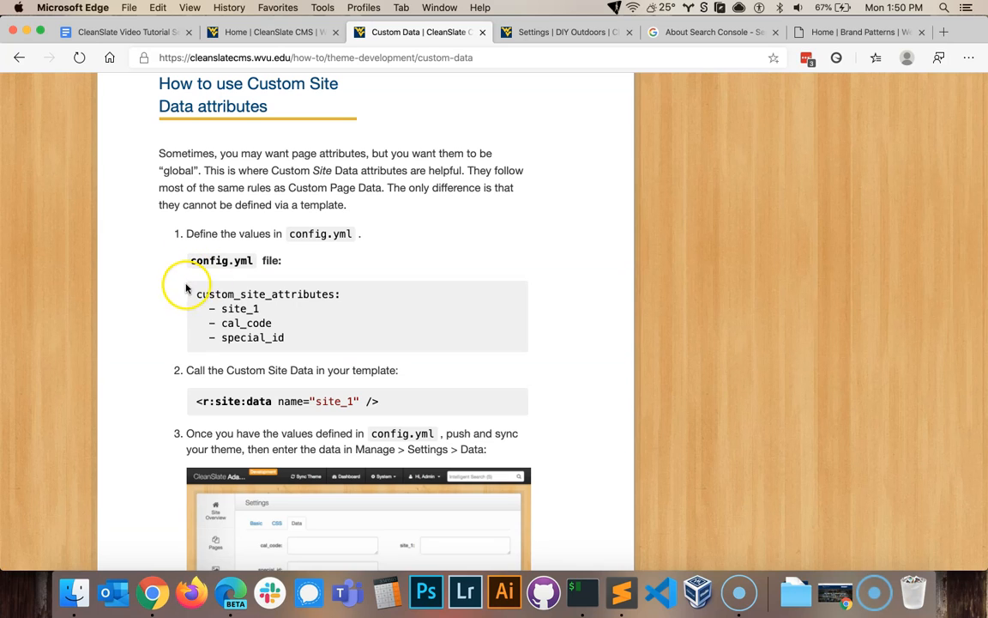
left_click_drag(193, 294, 290, 344)
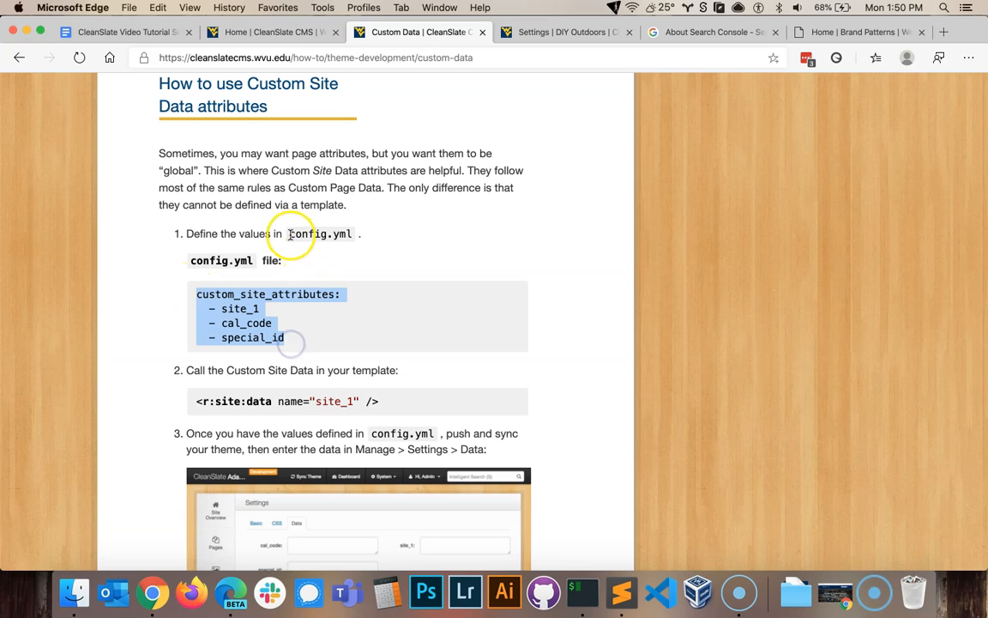
left_click_drag(187, 233, 337, 233)
left_click(375, 232)
left_click_drag(187, 233, 354, 237)
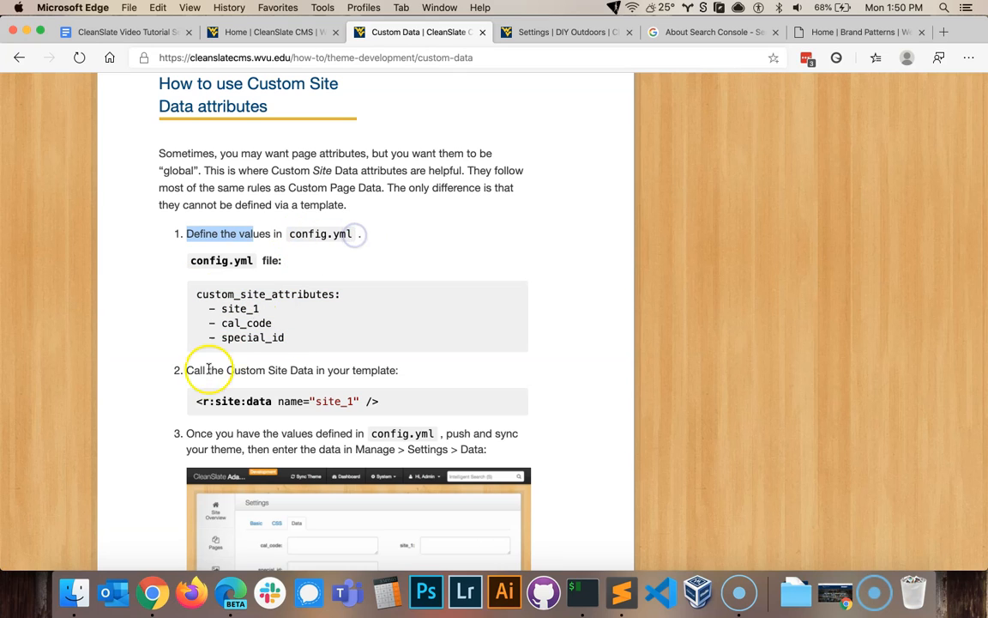
left_click_drag(196, 402, 371, 403)
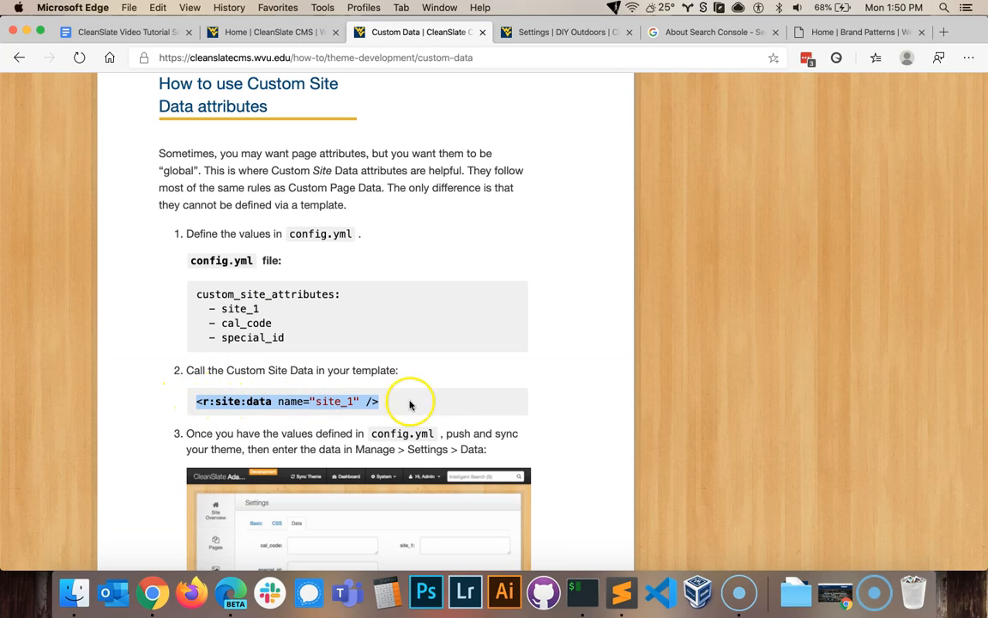
scroll(132, 390, "down", 1)
scroll(132, 391, "down", 4)
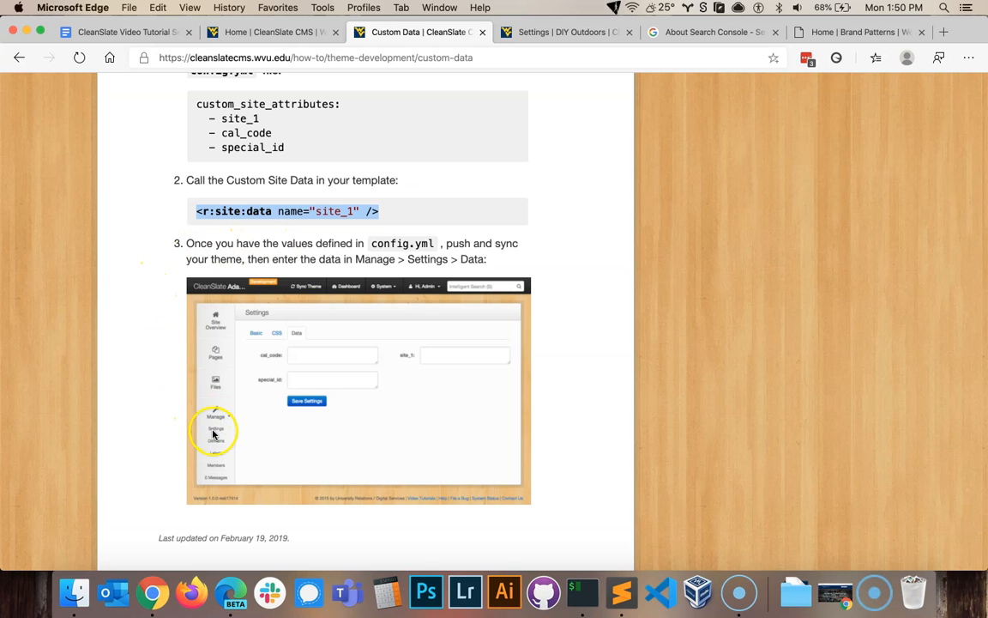
Locate the Custom Data entry among the CleanSlate help links, and highlight the page's heading on using Custom Site Data attributes.
scroll(346, 352, "up", 15)
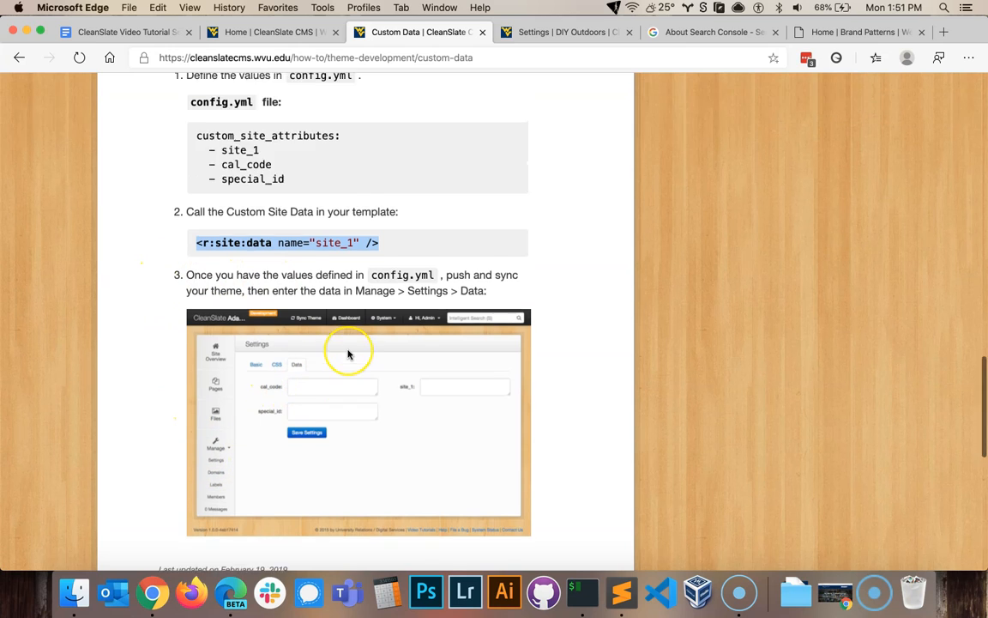
scroll(344, 352, "up", 4)
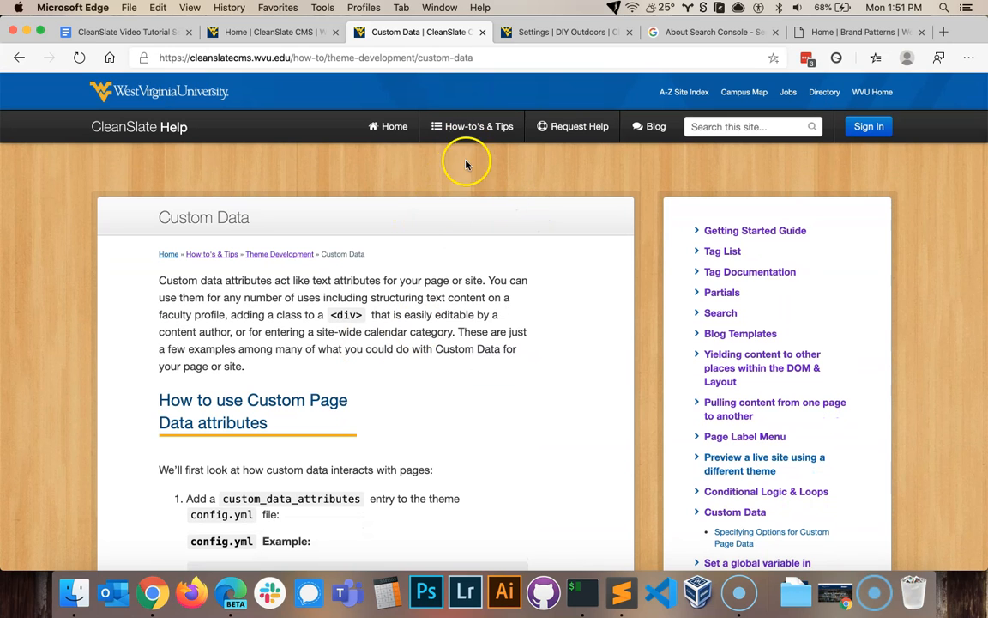
scroll(490, 259, "down", 4)
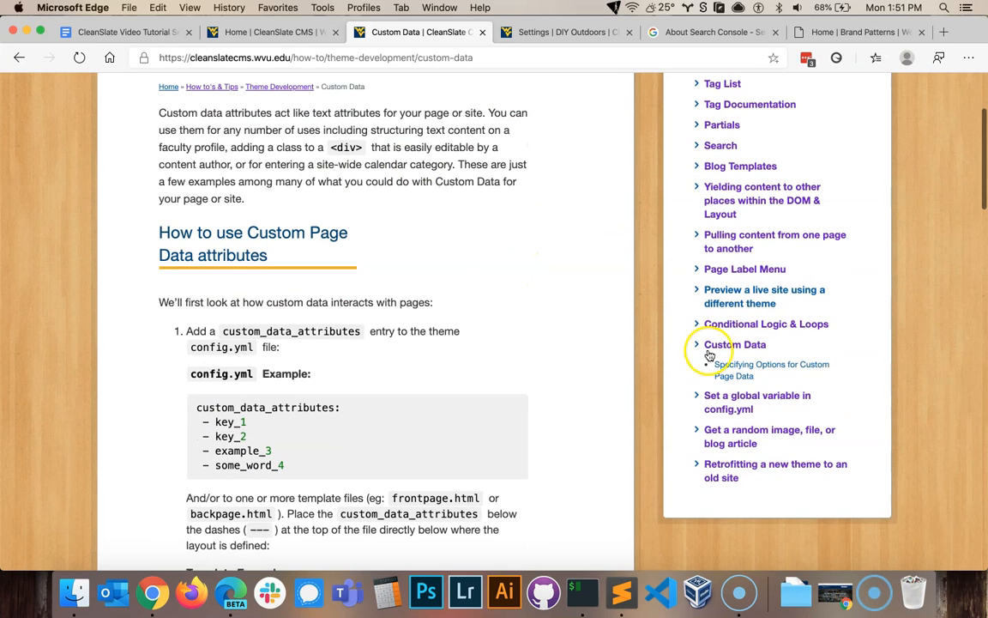
scroll(252, 278, "down", 15)
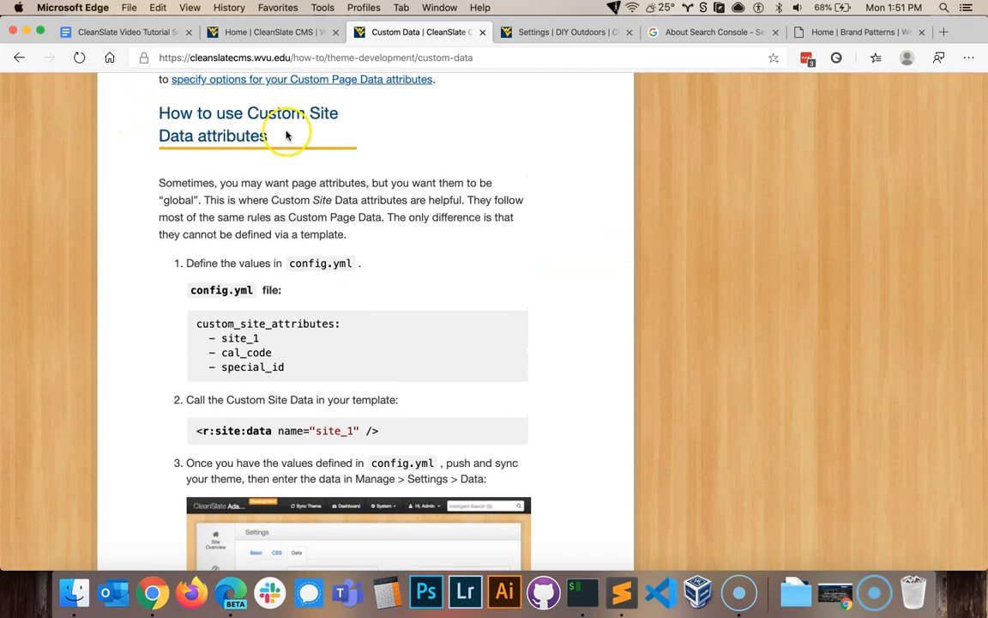
left_click_drag(273, 139, 159, 112)
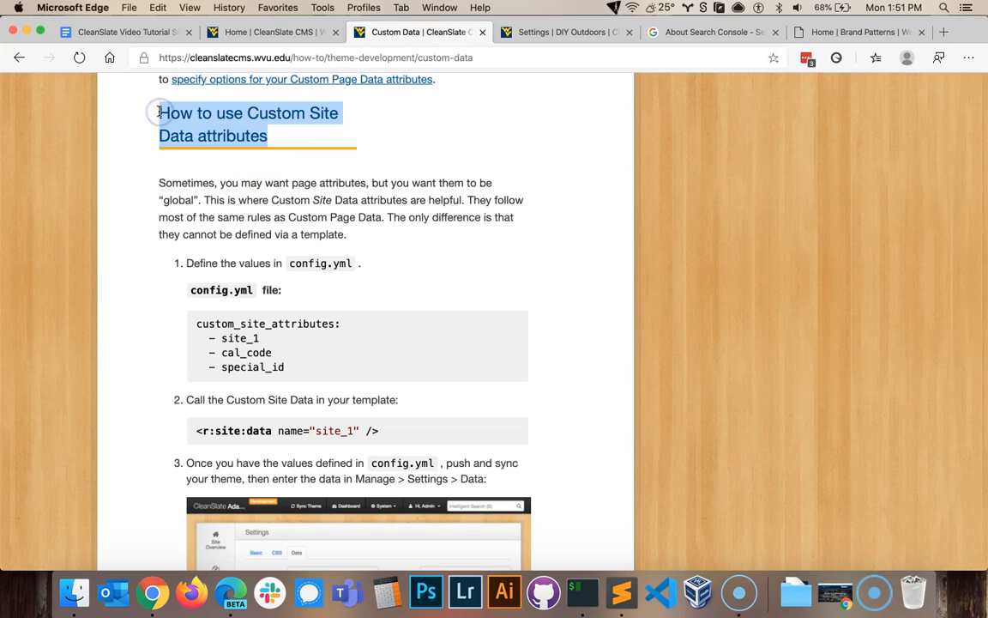
left_click(159, 180)
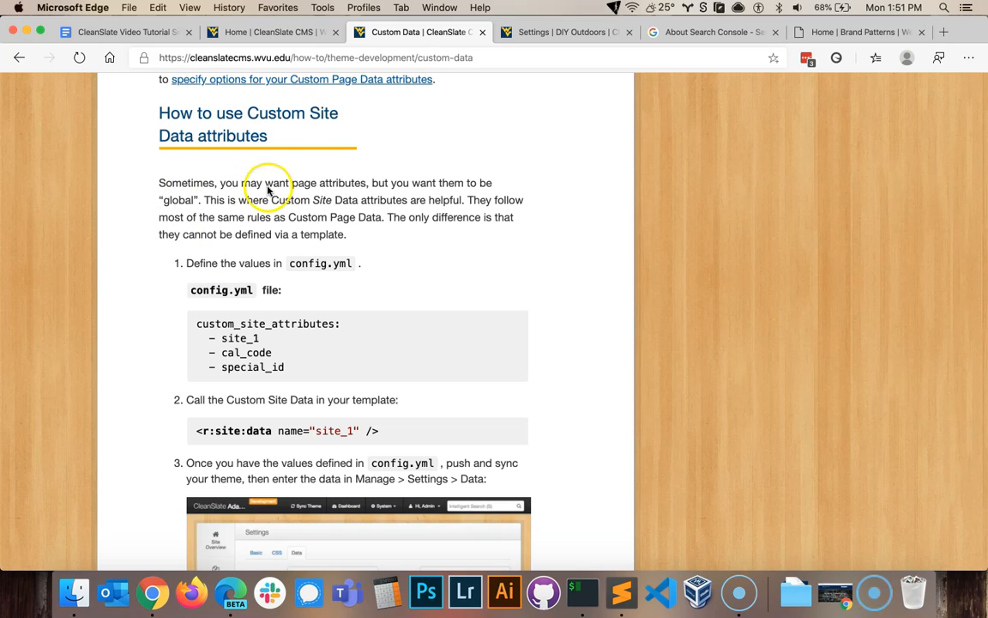
left_click_drag(280, 138, 166, 110)
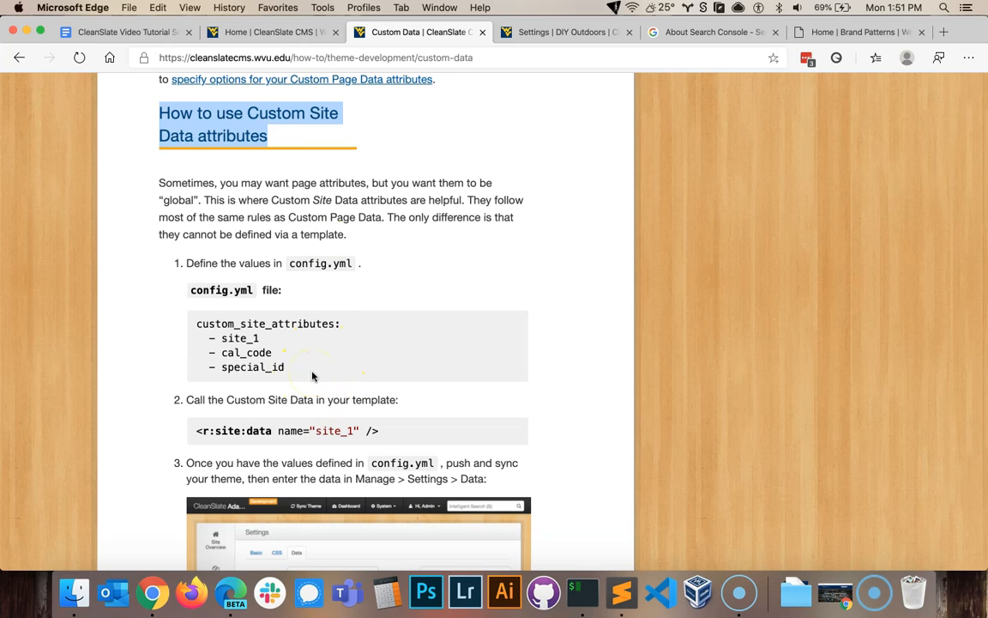
left_click(284, 134)
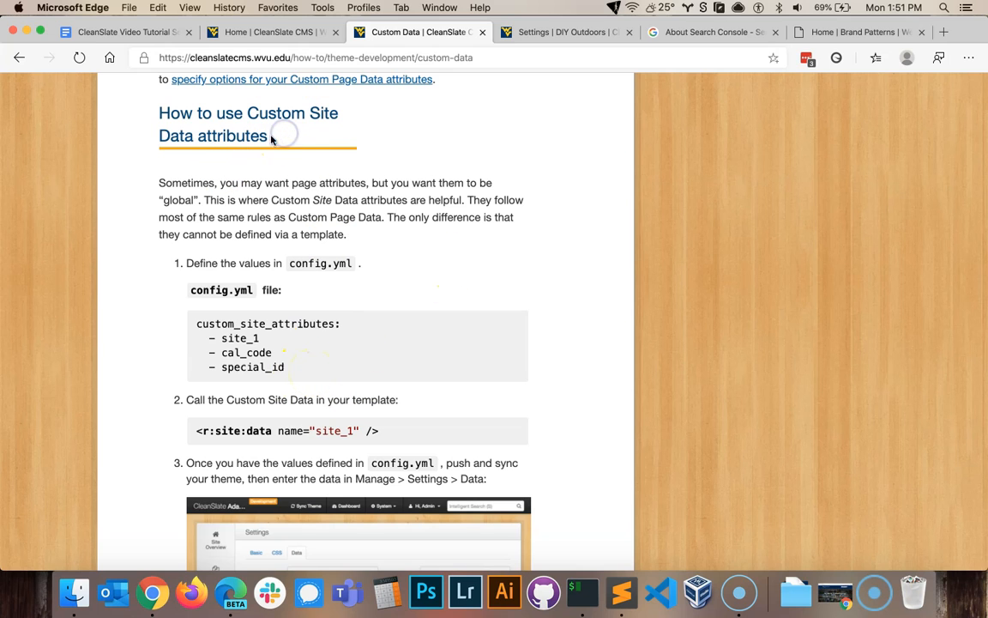
Review the Settings > Data example screenshot and the numbered instructions above it once more.
scroll(278, 353, "down", 5)
left_click(325, 357)
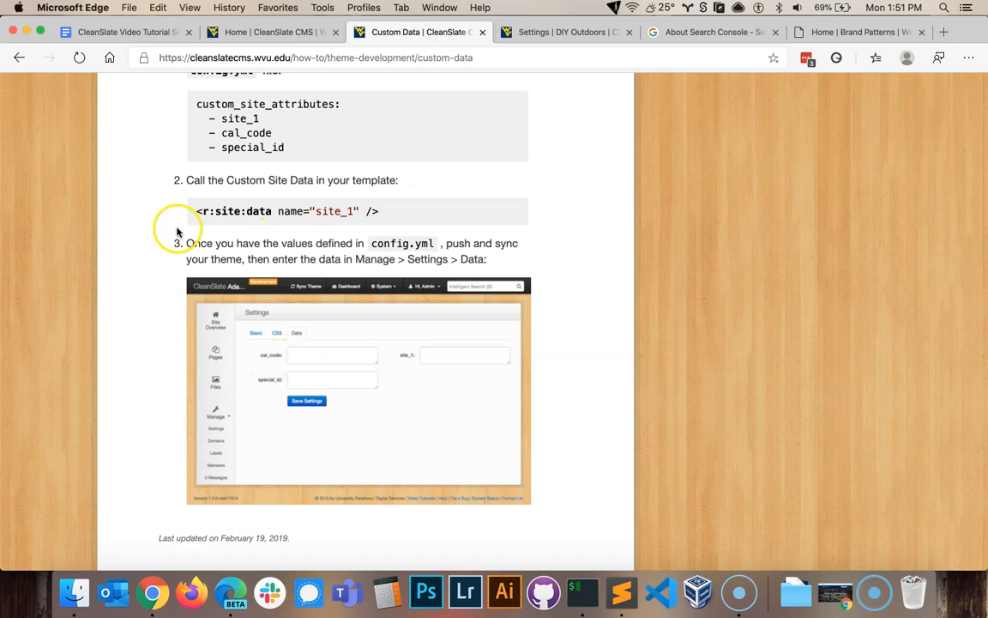
scroll(143, 222, "up", 5)
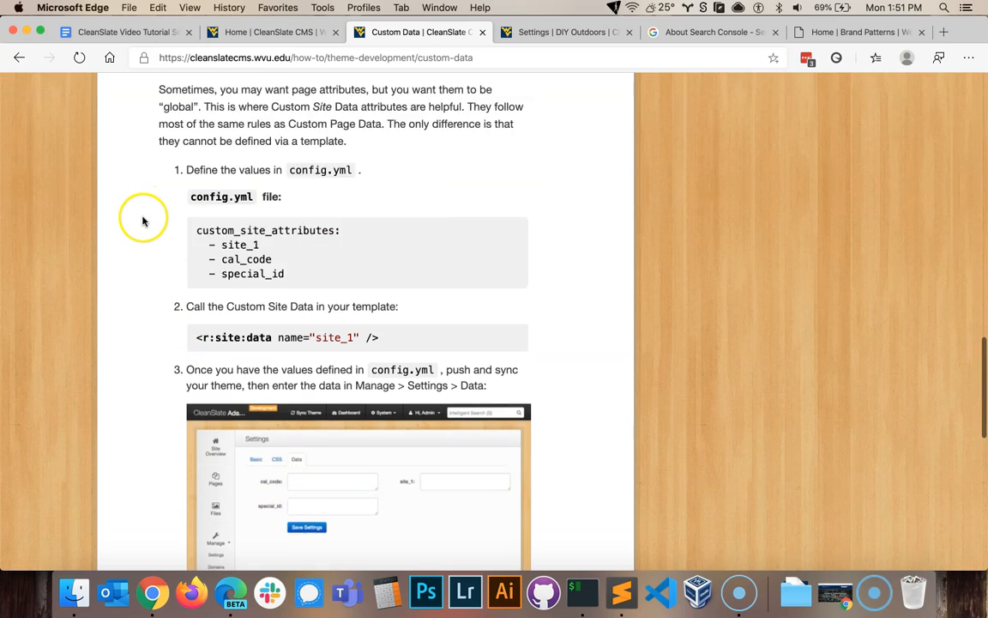